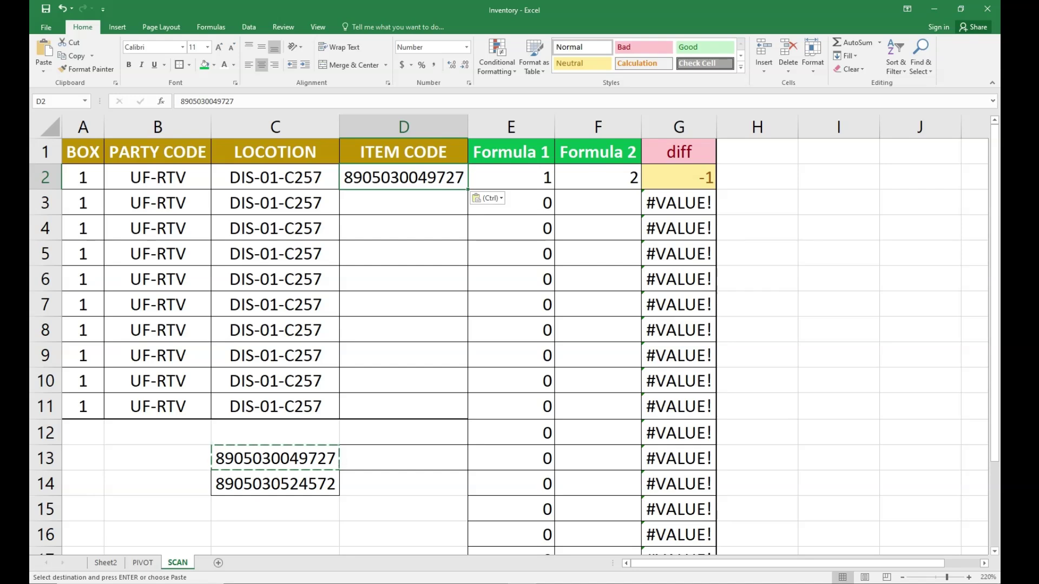
# - Inspect the Formula 1, Formula 2 and diff cells of row 2 on the SCAN sheet
pyautogui.click(511, 177)
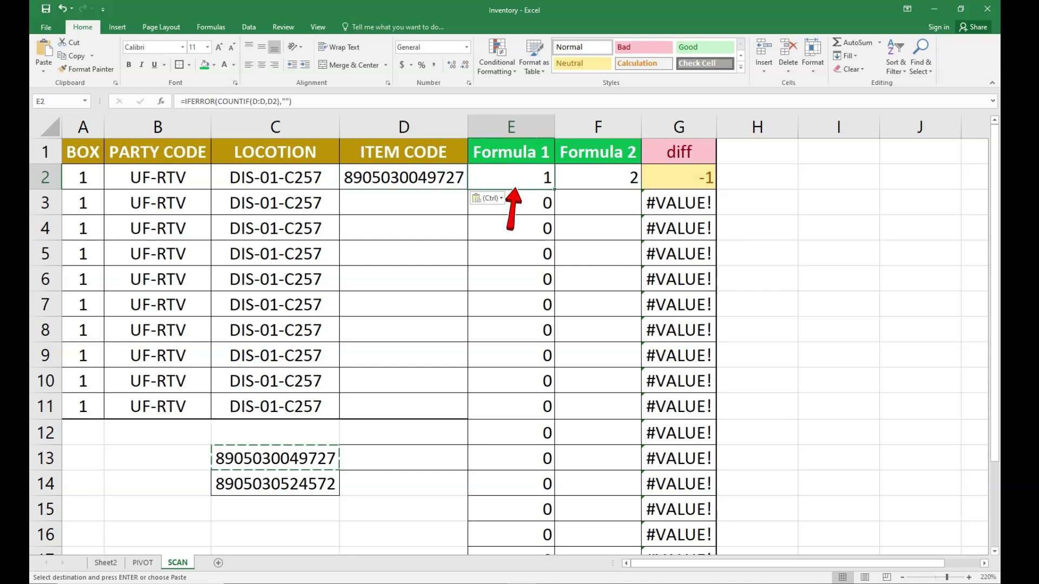
pyautogui.click(607, 186)
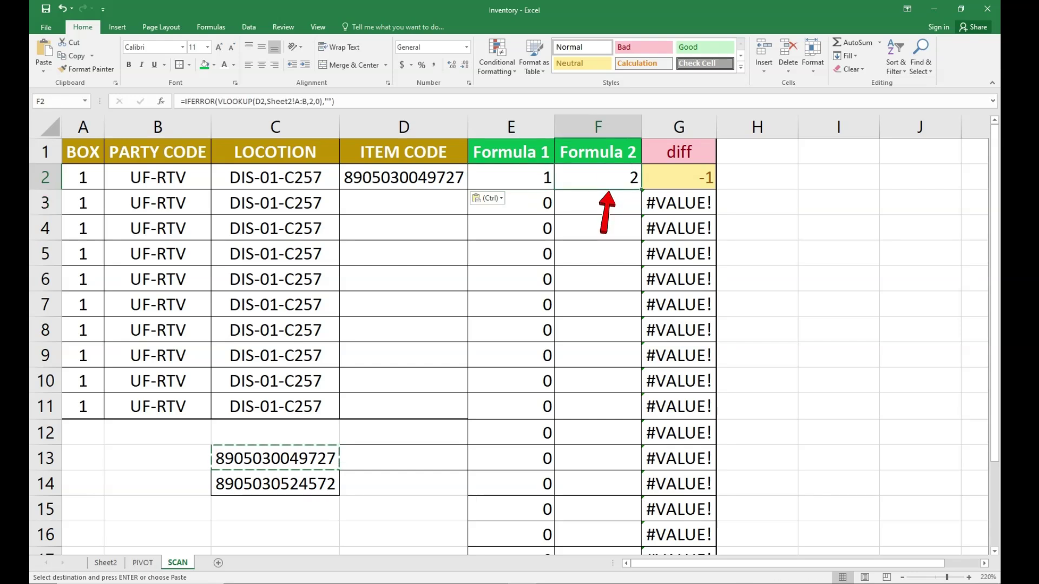
pyautogui.click(679, 178)
pyautogui.click(403, 203)
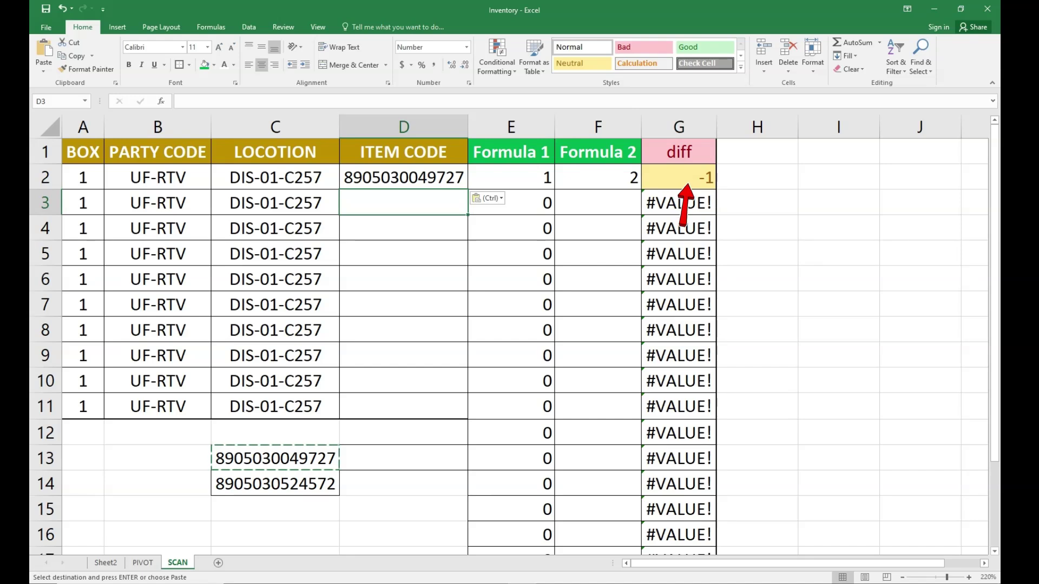
pyautogui.hotkey('ctrl', 'v')
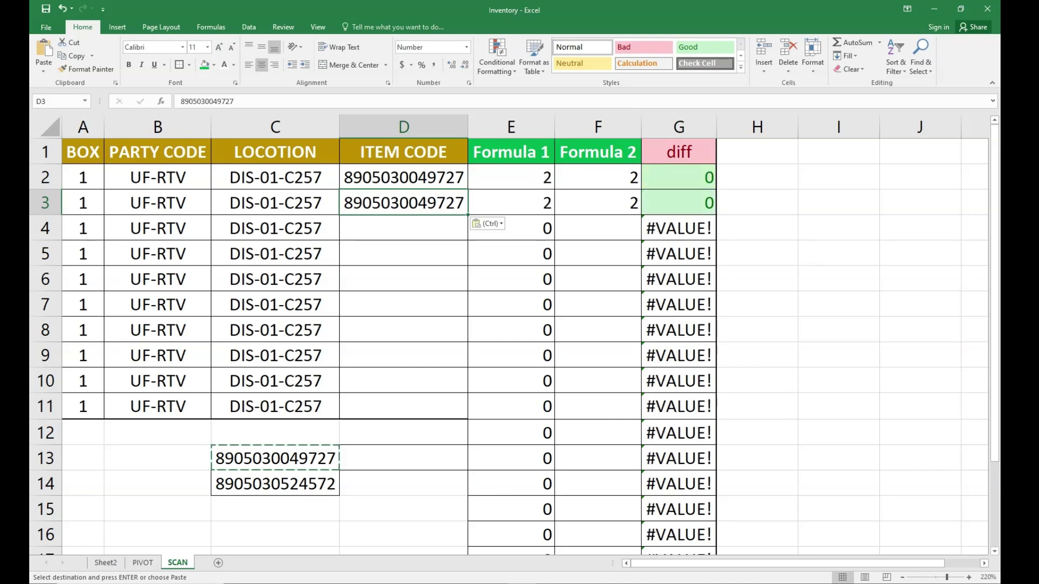
pyautogui.click(511, 203)
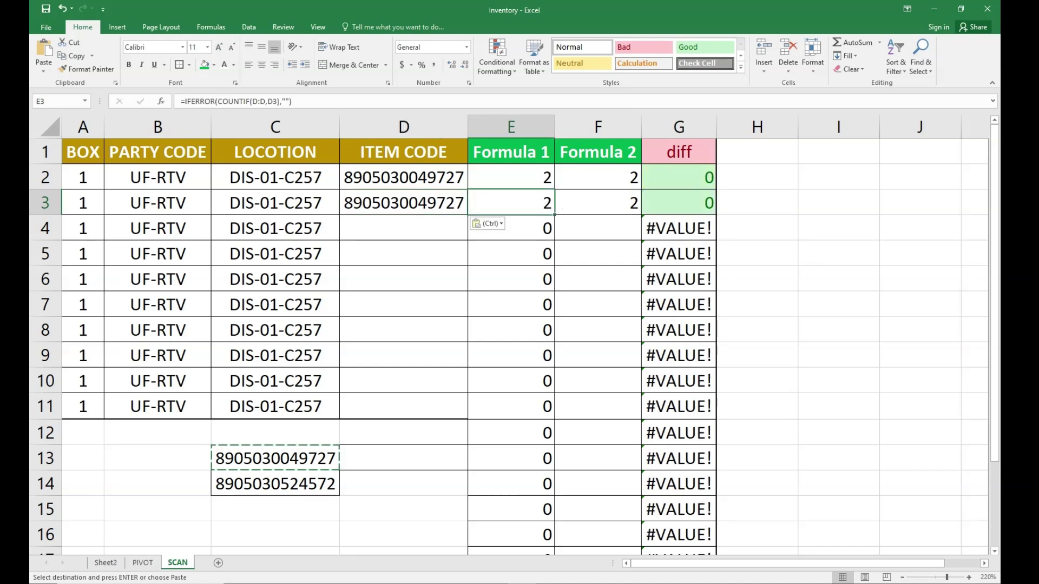
pyautogui.click(598, 203)
pyautogui.click(679, 203)
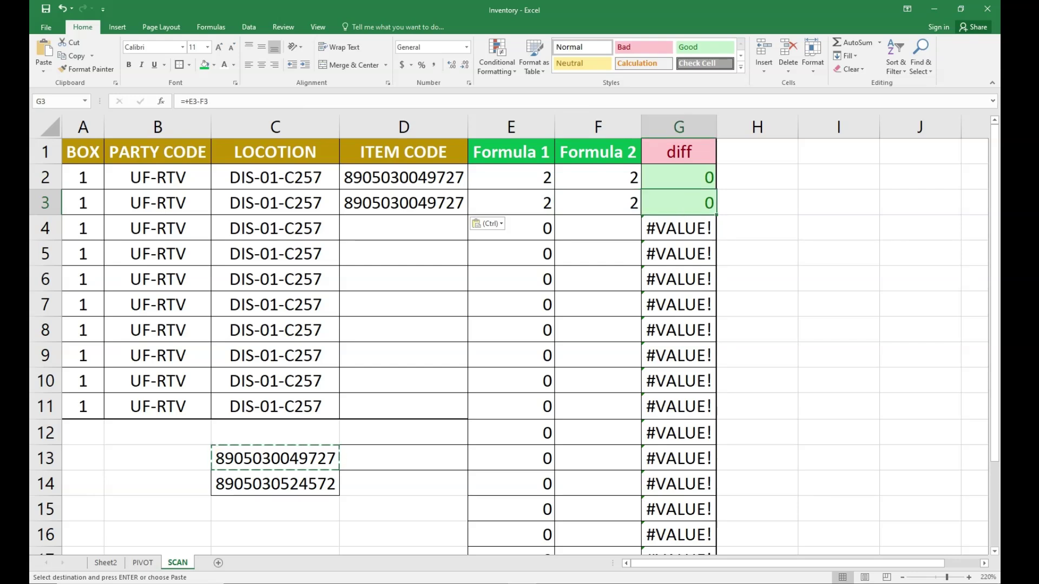
pyautogui.hotkey('ctrl', 'z')
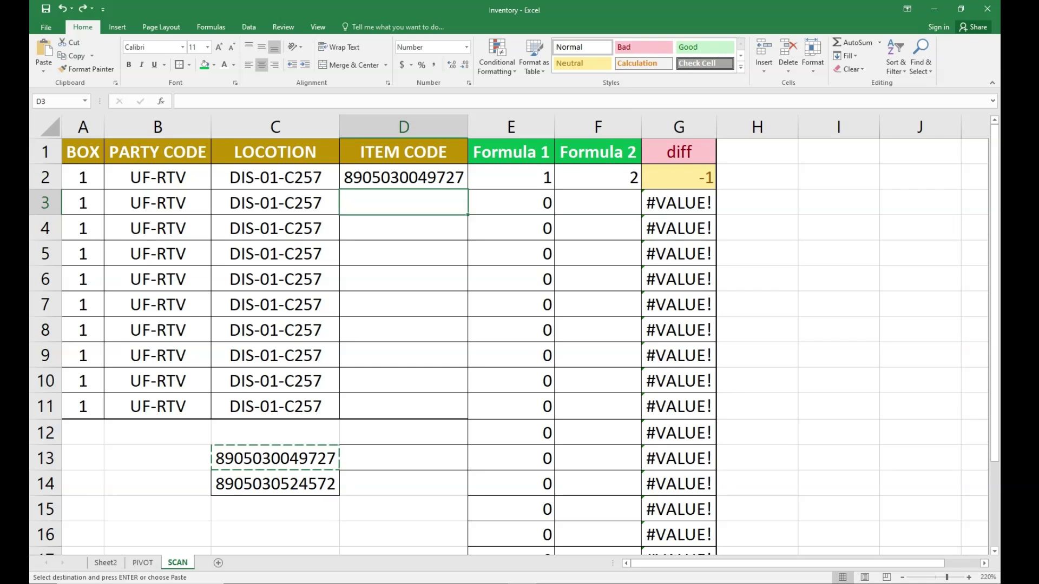
pyautogui.hotkey('ctrl', 'v')
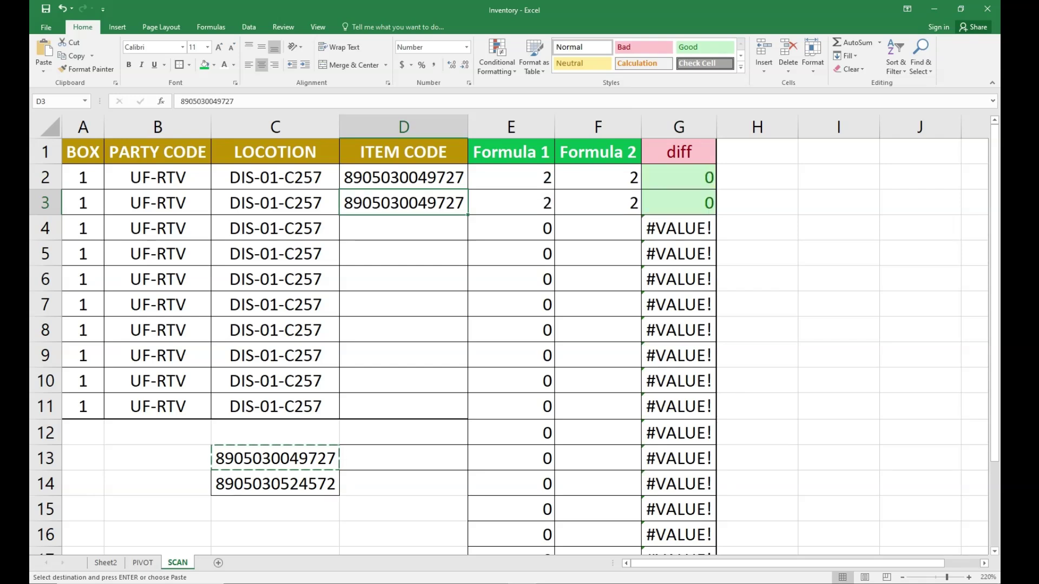
pyautogui.click(679, 127)
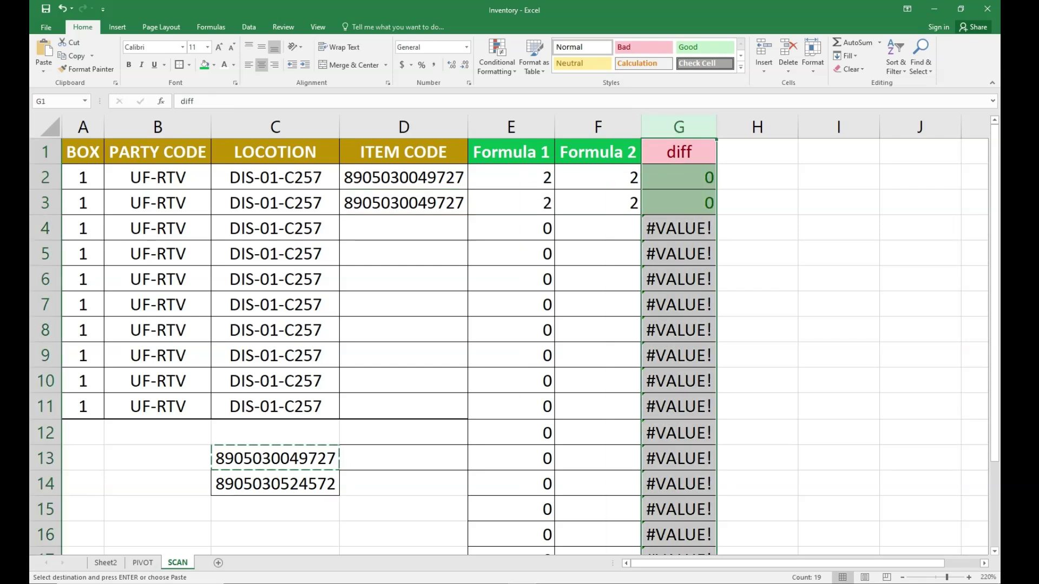
pyautogui.click(404, 228)
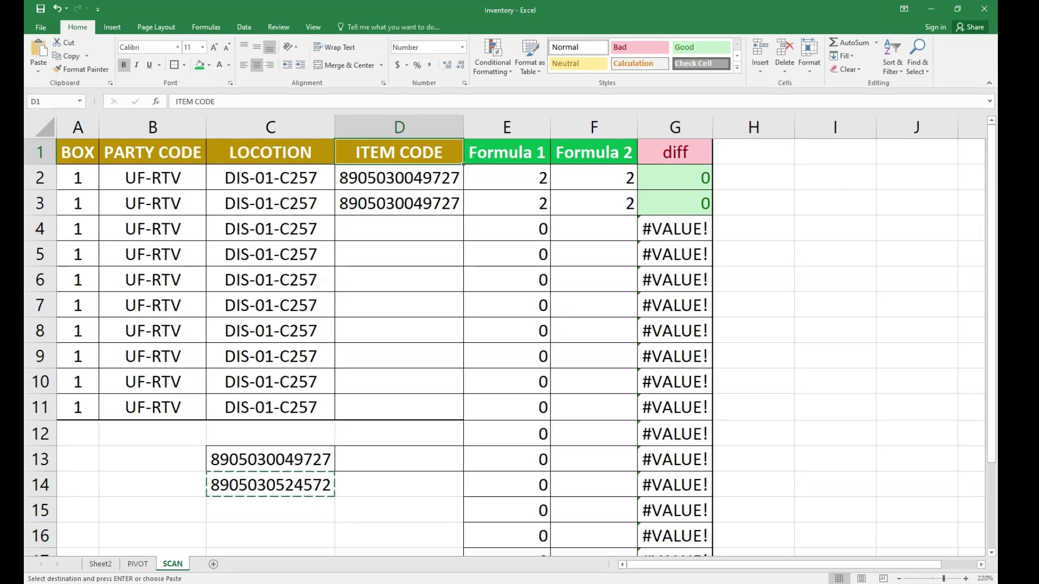
pyautogui.press('Down')
pyautogui.press('Down')
pyautogui.press('Down')
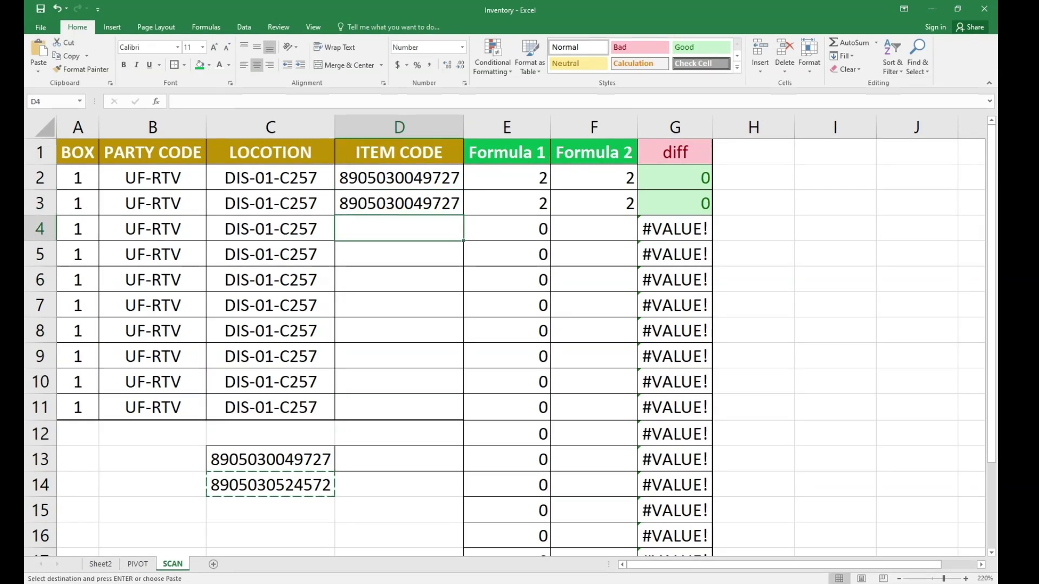
pyautogui.hotkey('ctrl', 'v')
pyautogui.press('Down')
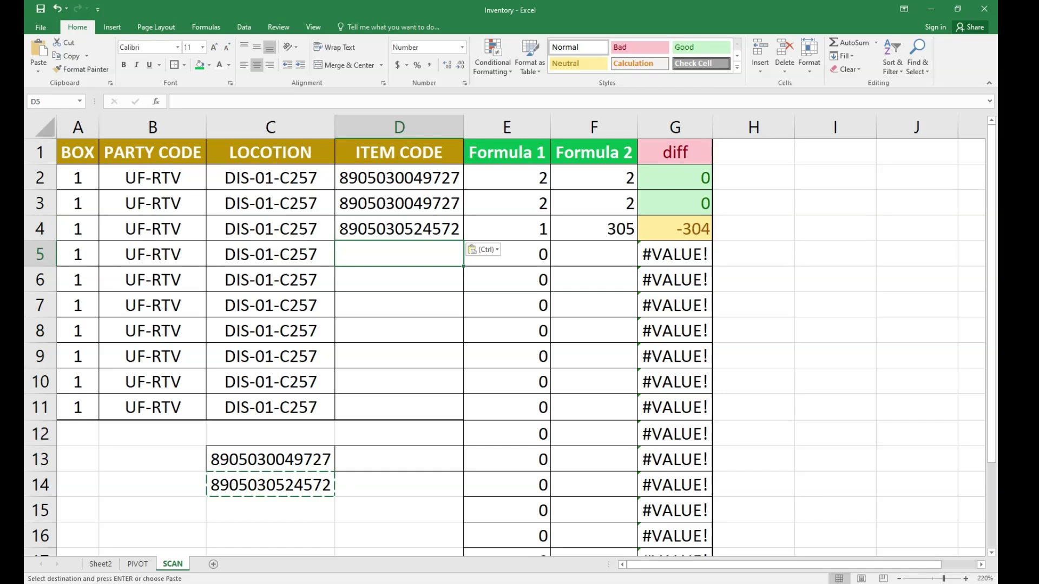
# - Inspect the COUNTIF formula in E4 and select the Formula 1, Formula 2 and diff columns
pyautogui.press('Up')
pyautogui.press('Right')
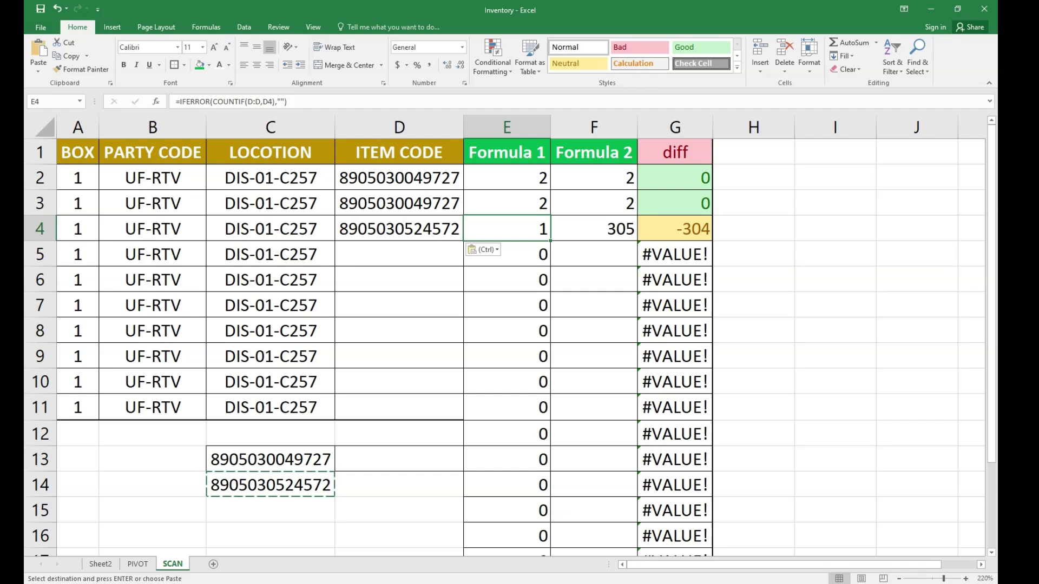
pyautogui.press('Left')
pyautogui.press('Down')
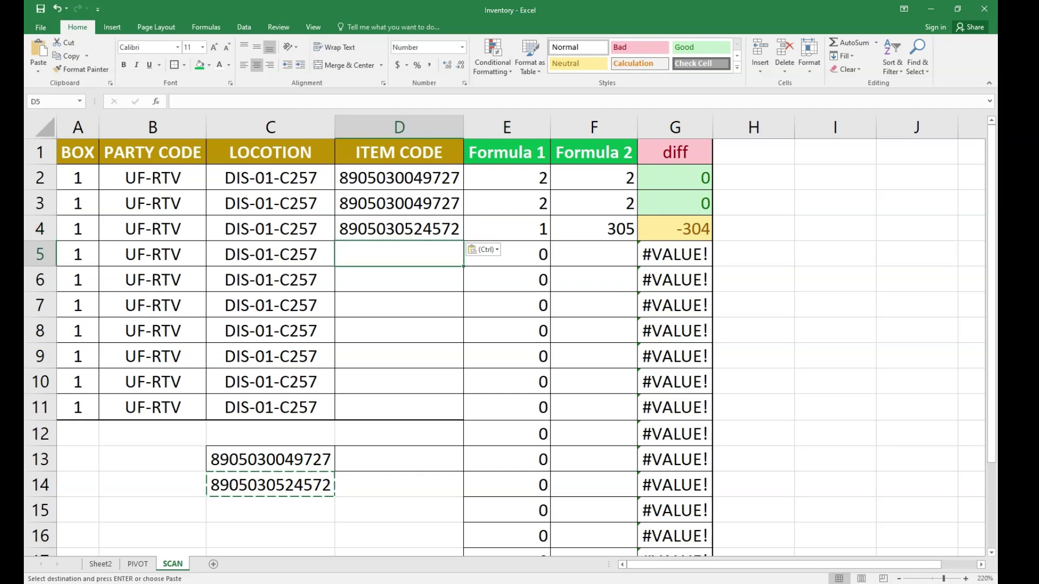
pyautogui.press('Up')
pyautogui.moveTo(507, 127); pyautogui.dragTo(704, 127)
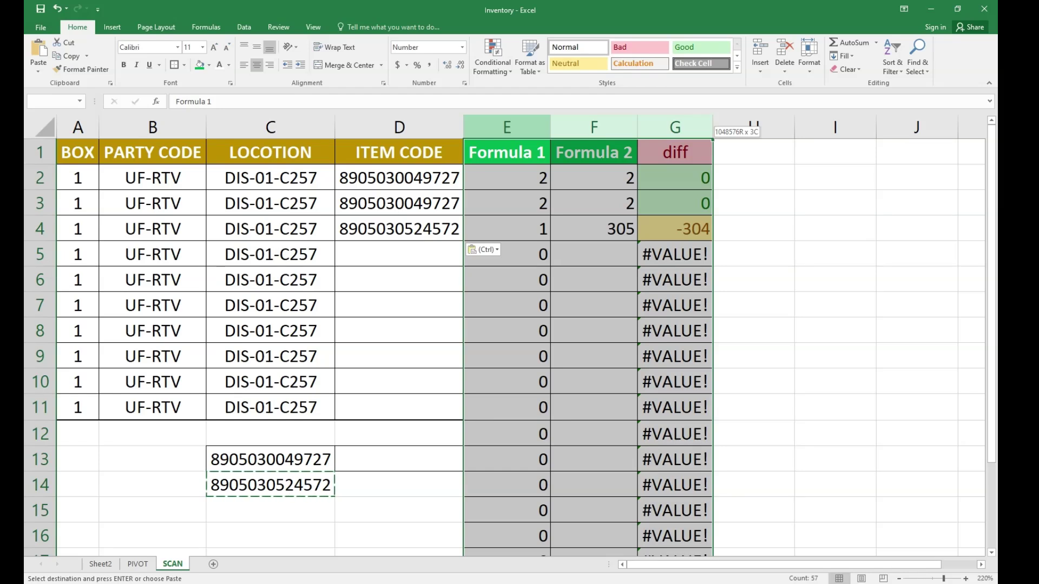
pyautogui.moveTo(703, 128); pyautogui.dragTo(704, 128)
# - Clear the two sample item codes from C13:C14
pyautogui.click(271, 460)
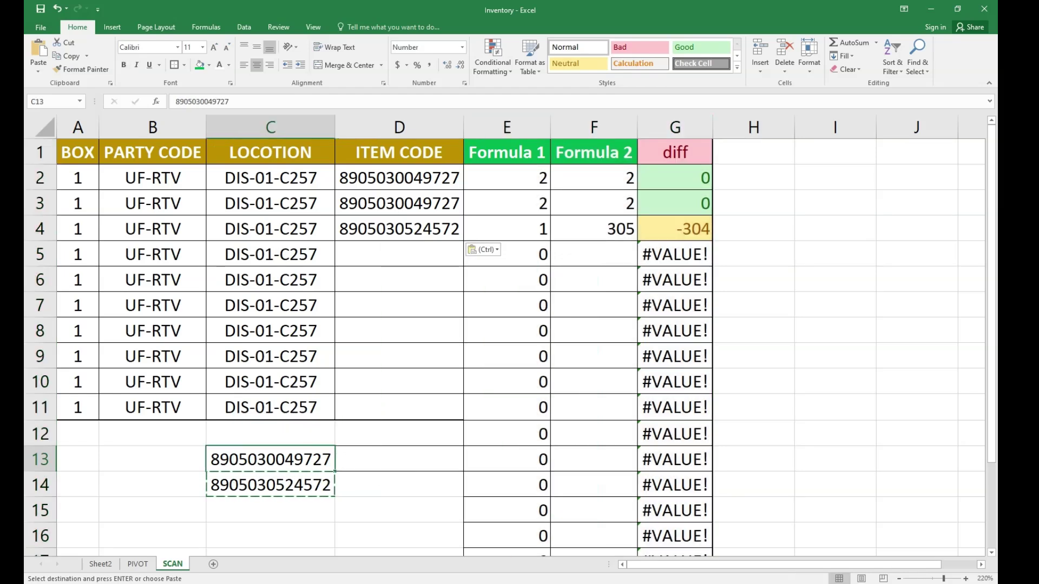
pyautogui.hotkey('shift', 'Down')
pyautogui.press('Delete')
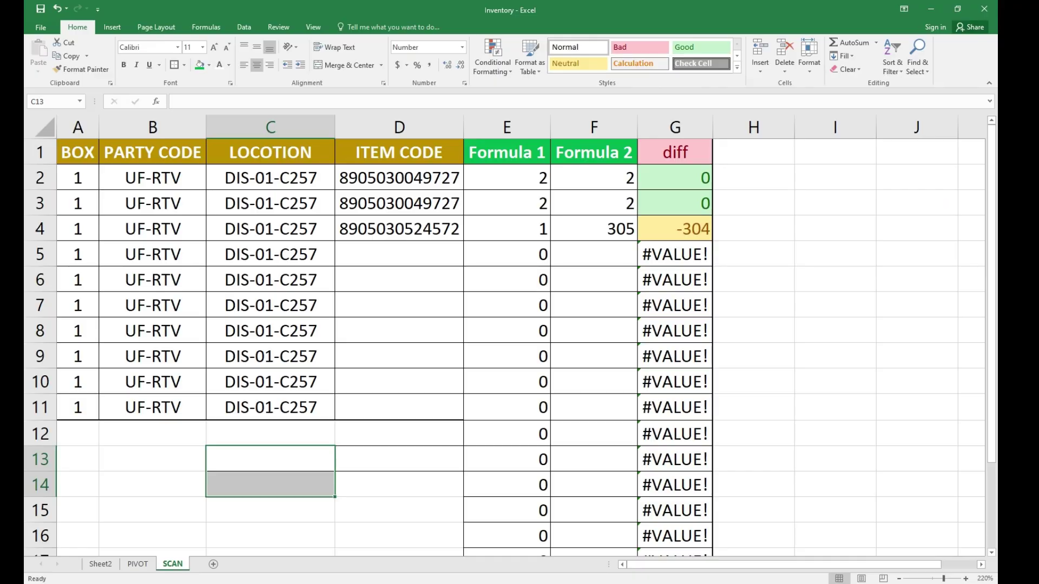
# - Clear the scanned item codes from D2:D4 in the ITEM CODE column
pyautogui.click(398, 433)
pyautogui.press('Up')
pyautogui.press('Up')
pyautogui.press('Up')
pyautogui.press('Up')
pyautogui.press('Up')
pyautogui.press('Up')
pyautogui.press('Up')
pyautogui.press('Up')
pyautogui.press('Up')
pyautogui.press('Up')
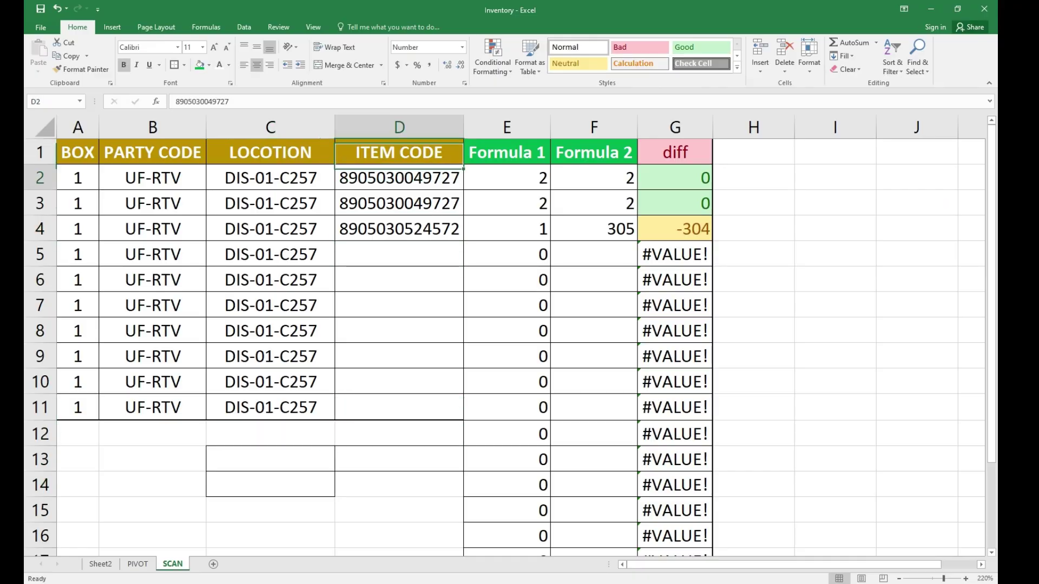
pyautogui.hotkey('shift', 'Down')
pyautogui.hotkey('shift', 'Down')
pyautogui.press('Delete')
pyautogui.press('Up')
pyautogui.press('Left')
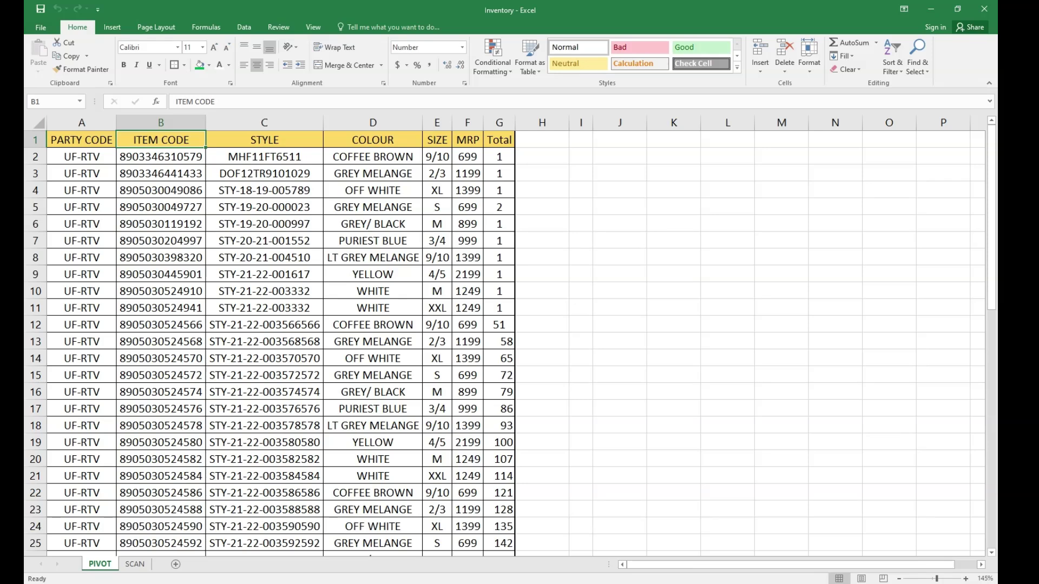
pyautogui.click(265, 374)
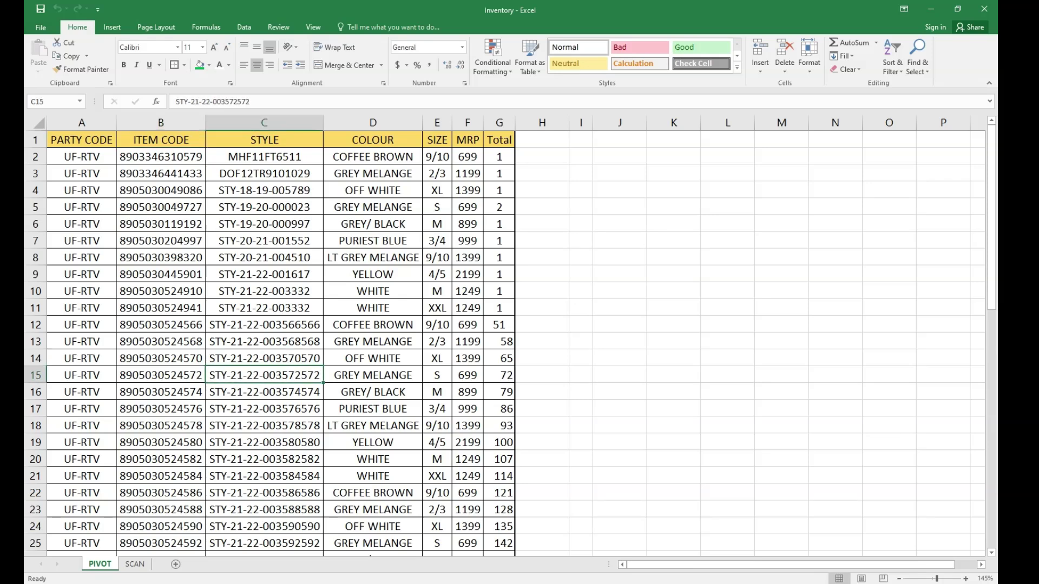
pyautogui.hotkey('ctrl', 'Up')
pyautogui.hotkey('ctrl', 'Left')
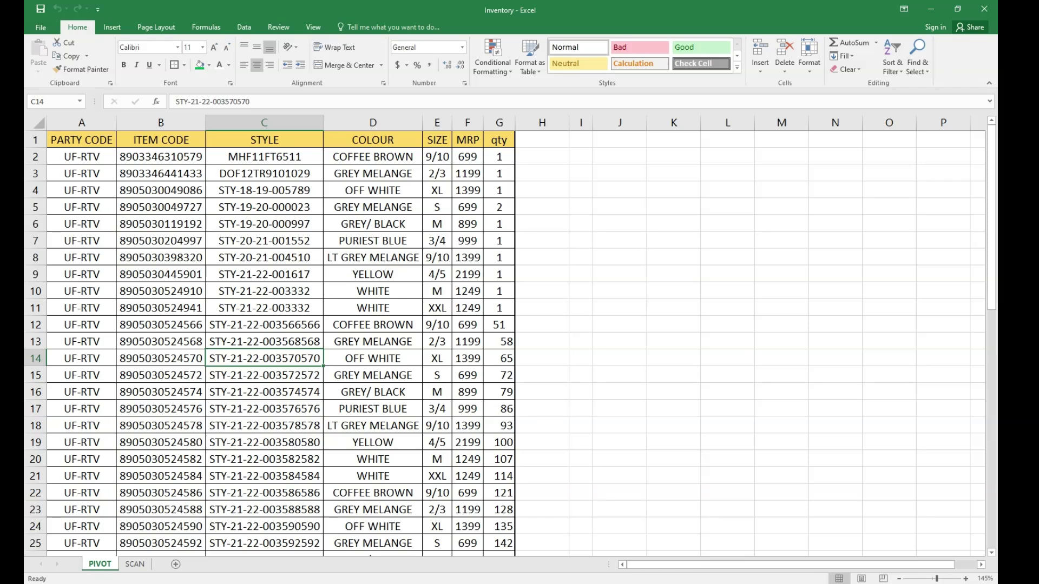
pyautogui.click(161, 325)
pyautogui.hotkey('ctrl', 'c')
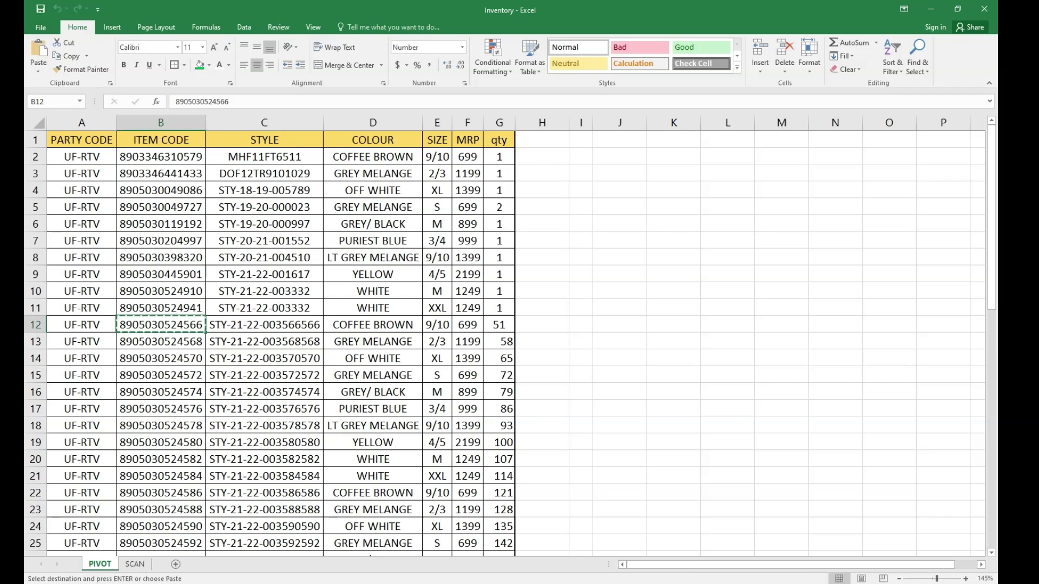
pyautogui.click(498, 326)
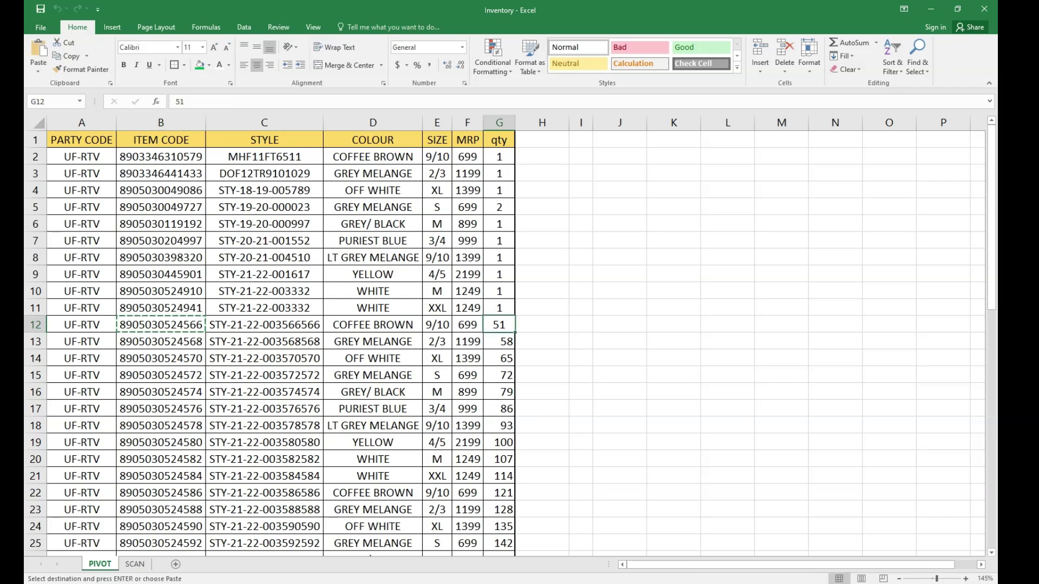
pyautogui.hotkey('ctrl', 'f')
pyautogui.hotkey('ctrl', 'v')
pyautogui.press('Return')
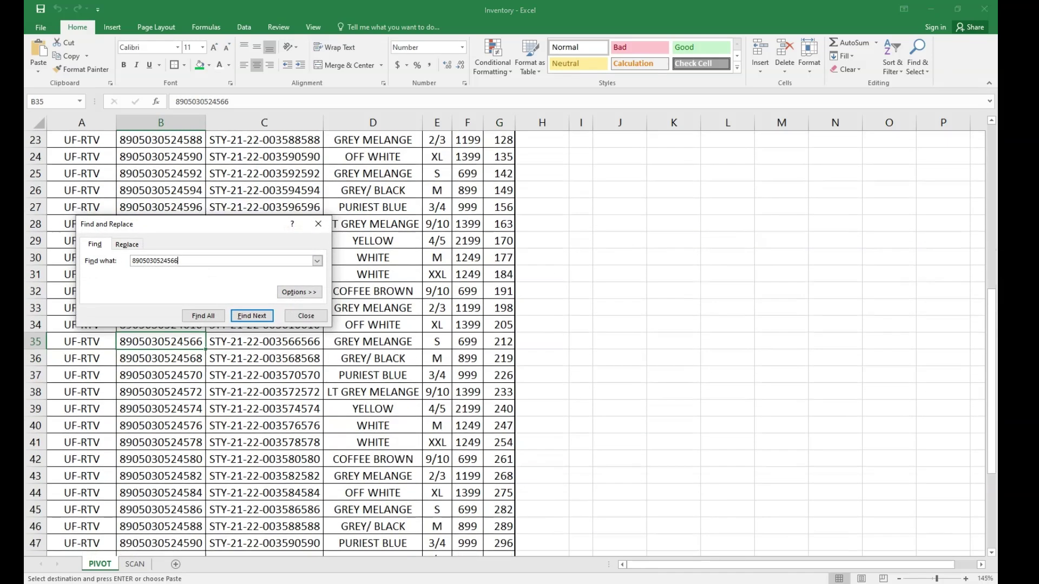
pyautogui.press('Escape')
pyautogui.hotkey('shift', 'space')
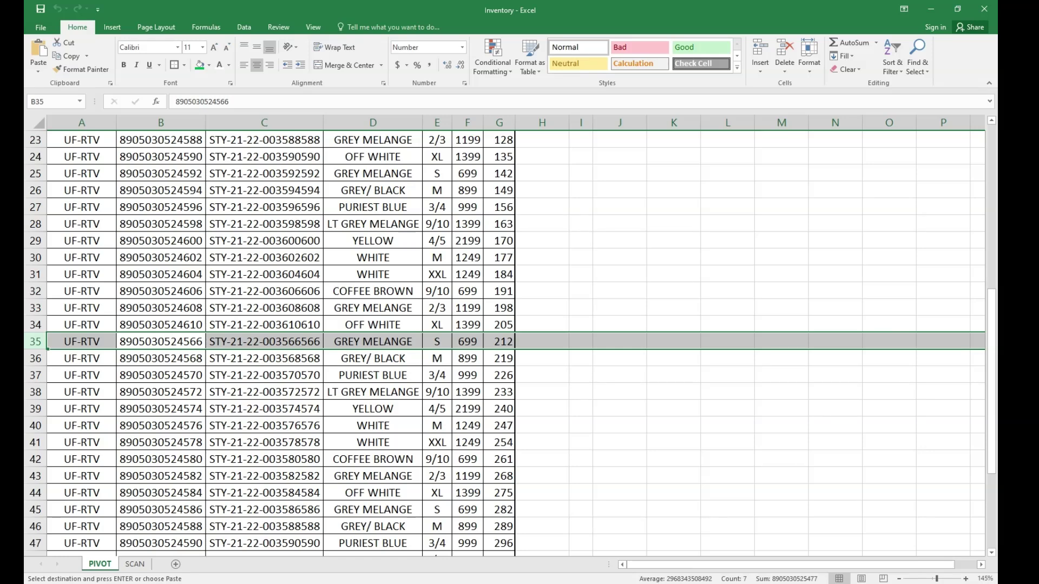
pyautogui.hotkey('ctrl', 'Up')
pyautogui.press('Down')
pyautogui.press('Down')
pyautogui.press('Down')
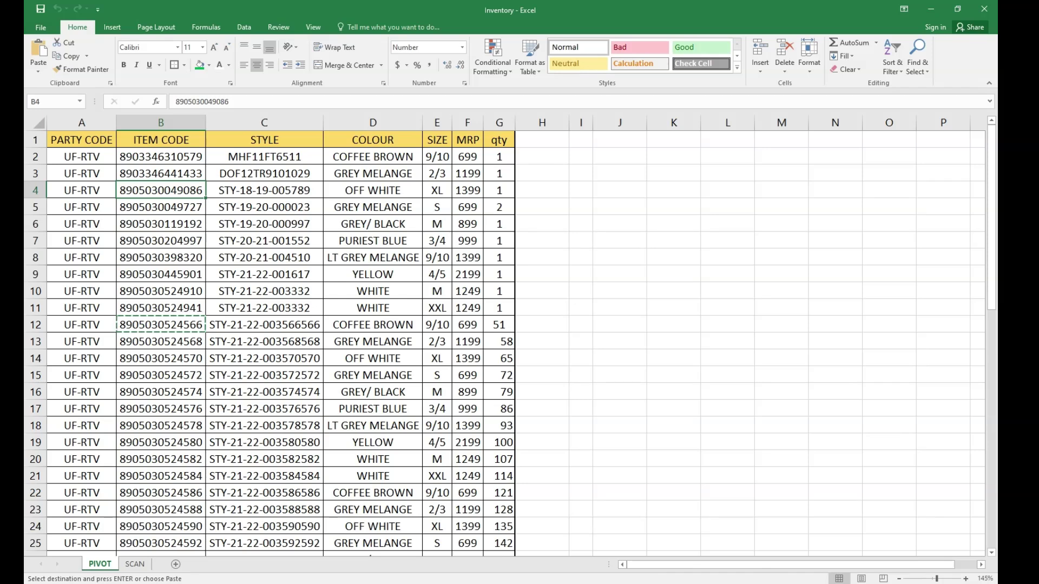
pyautogui.click(499, 325)
pyautogui.click(673, 291)
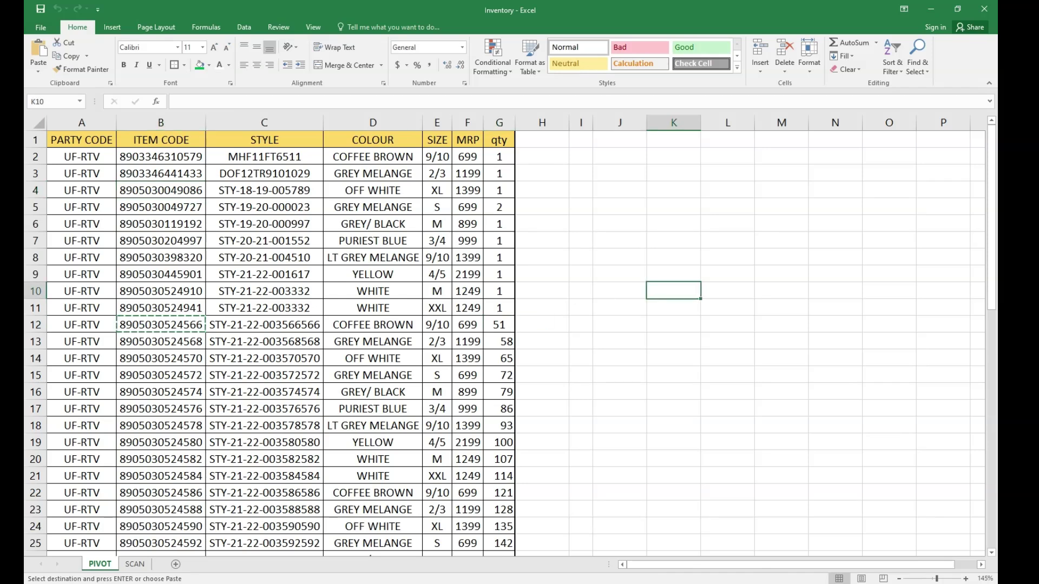
# - Insert a PivotTable of the inventory data on a new sheet, with ITEM CODE as rows and the sum of qty as values
pyautogui.click(160, 224)
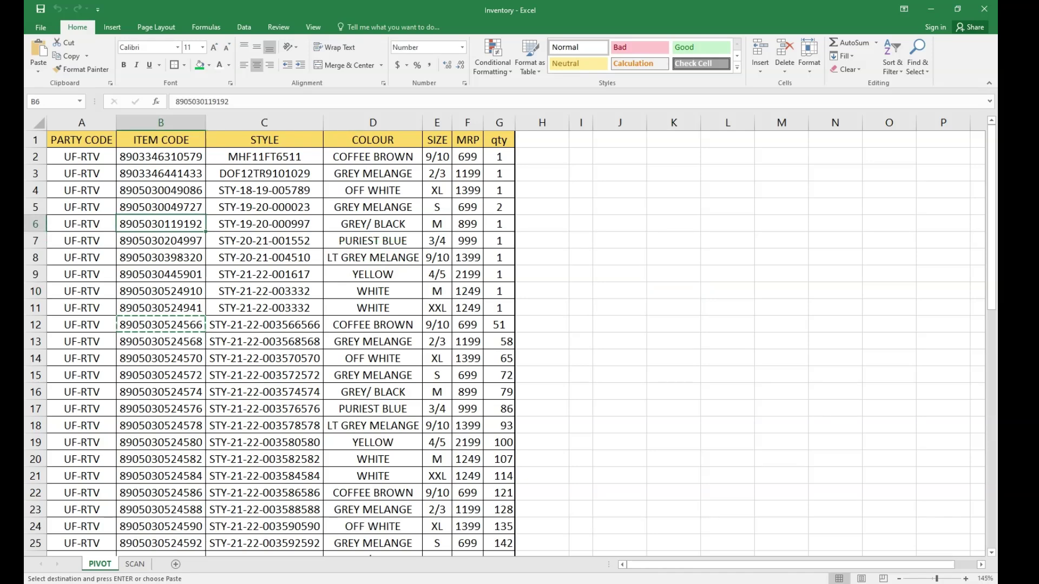
pyautogui.click(112, 27)
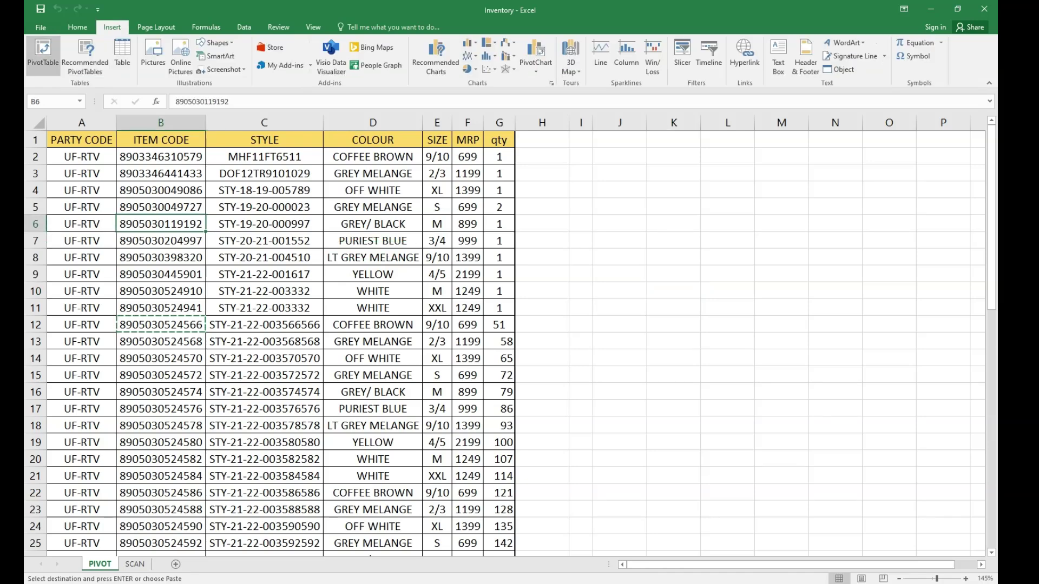
pyautogui.click(43, 54)
pyautogui.press('Return')
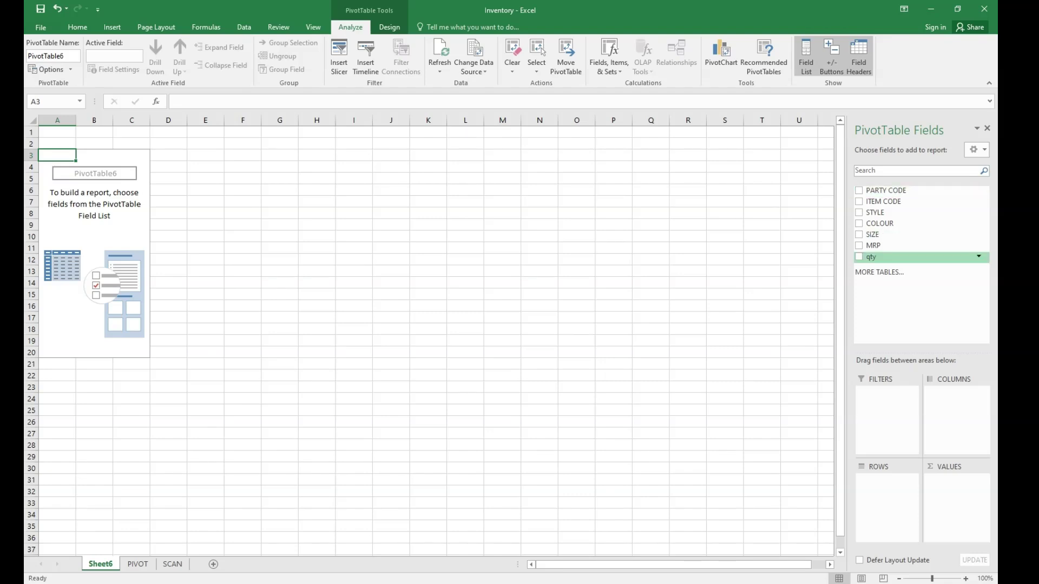
pyautogui.click(859, 257)
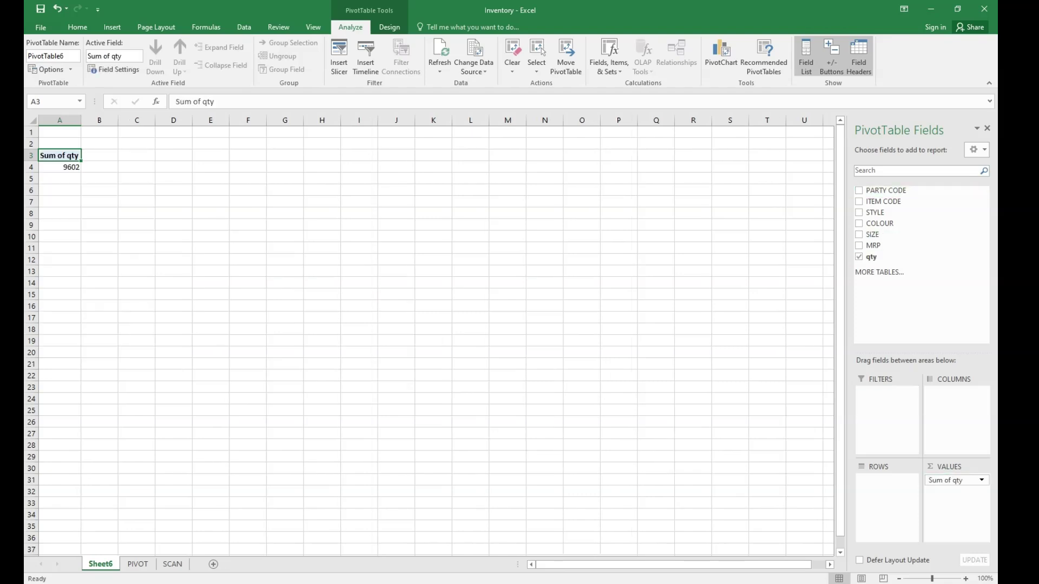
pyautogui.click(858, 202)
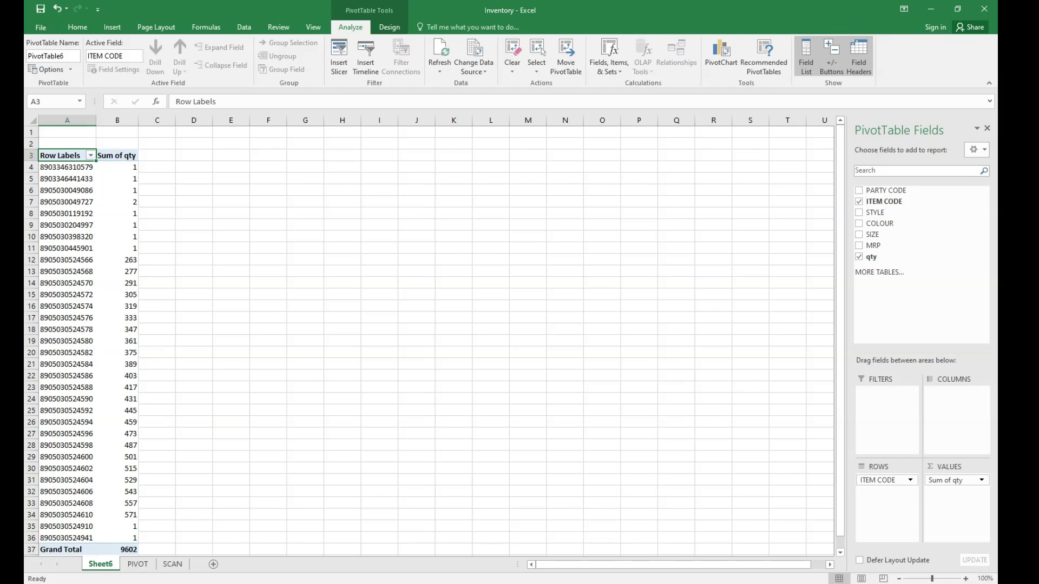
# - Review the quantities per item code in the PivotTable and return to the SCAN sheet
pyautogui.click(342, 317)
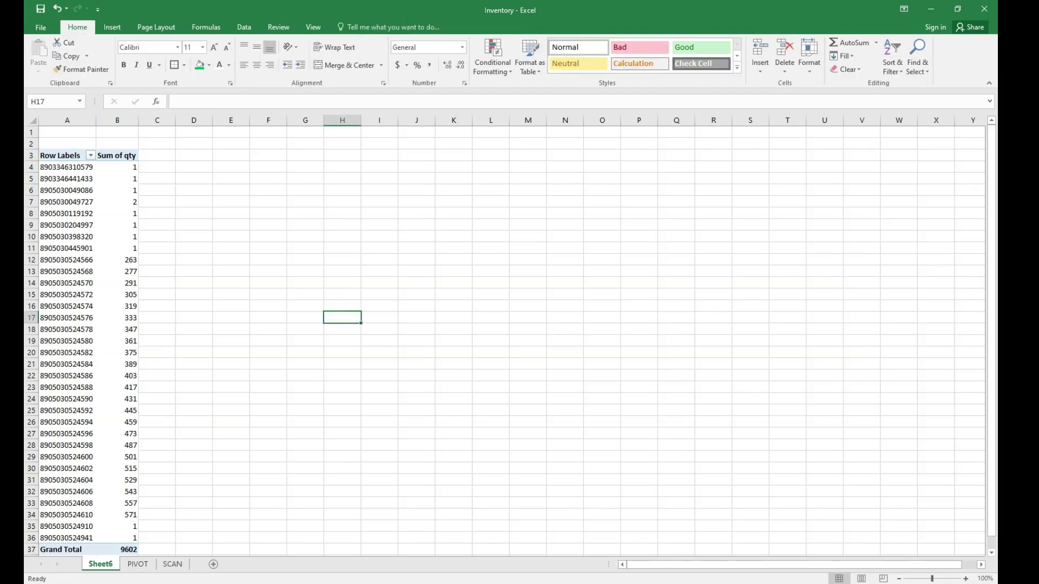
pyautogui.click(76, 271)
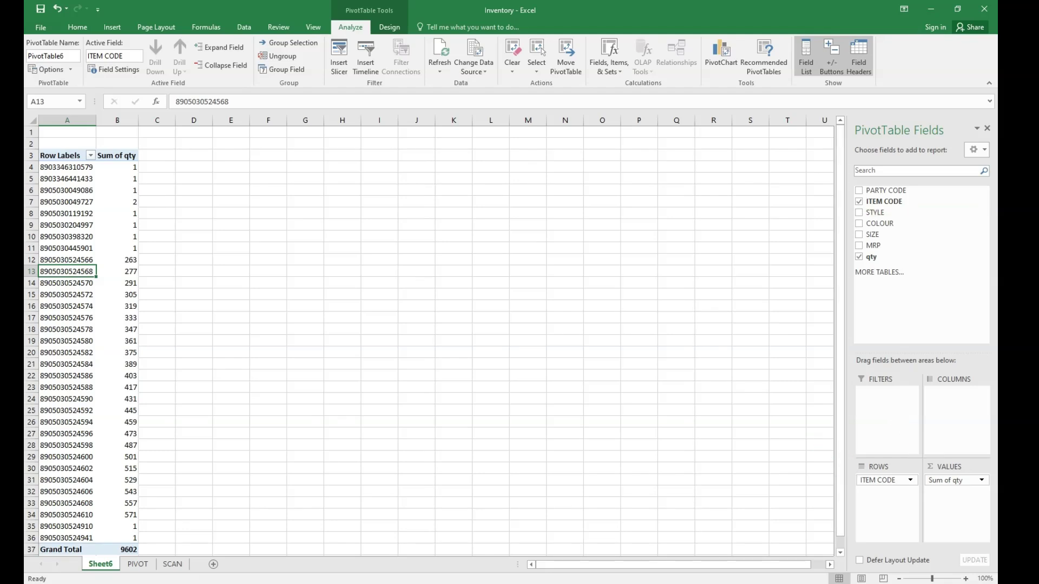
pyautogui.click(173, 564)
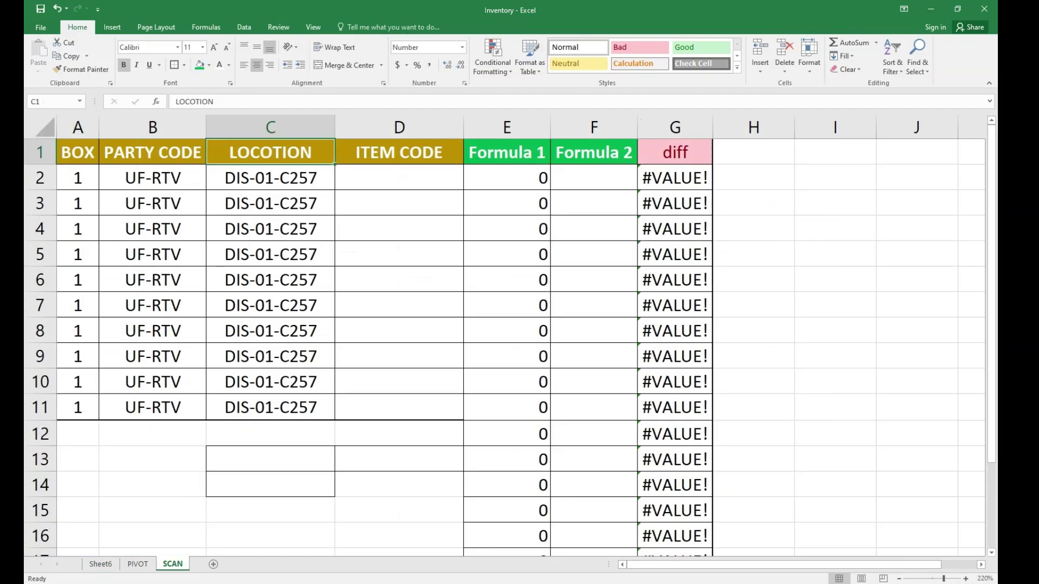
# - Delete the BOX, PARTY CODE and LOCOTION columns from the SCAN sheet
pyautogui.click(507, 254)
pyautogui.moveTo(78, 127); pyautogui.dragTo(331, 128)
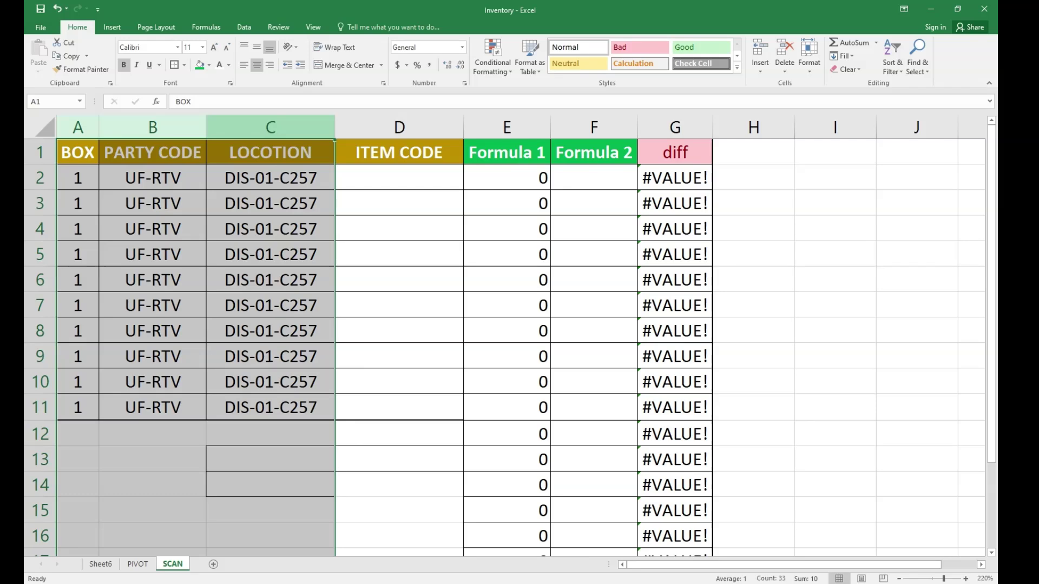
pyautogui.hotkey('ctrl', '-')
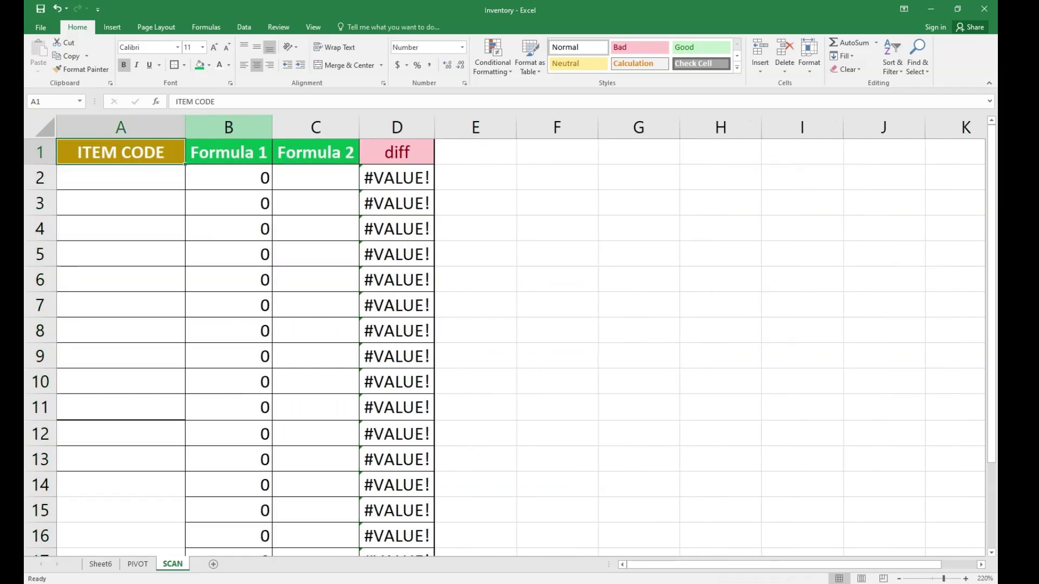
# - Clear the existing formulas below the Formula 1, Formula 2 and diff headers
pyautogui.click(228, 152)
pyautogui.moveTo(229, 177); pyautogui.dragTo(431, 547)
pyautogui.press('Delete')
pyautogui.scroll(2, 314, 346)
pyautogui.click(229, 152)
pyautogui.click(229, 178)
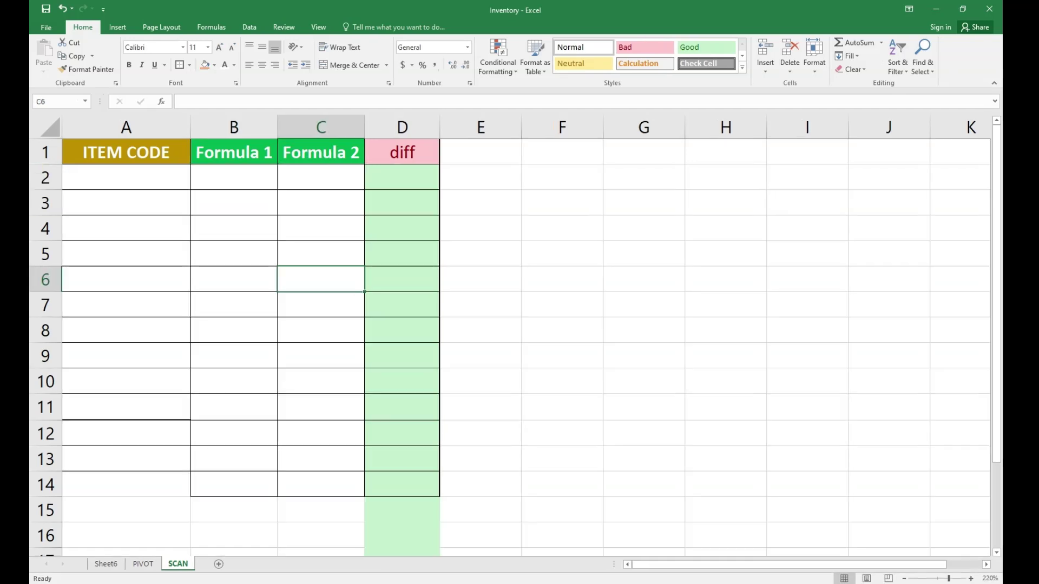
pyautogui.click(234, 253)
pyautogui.write('=COUNTIF')
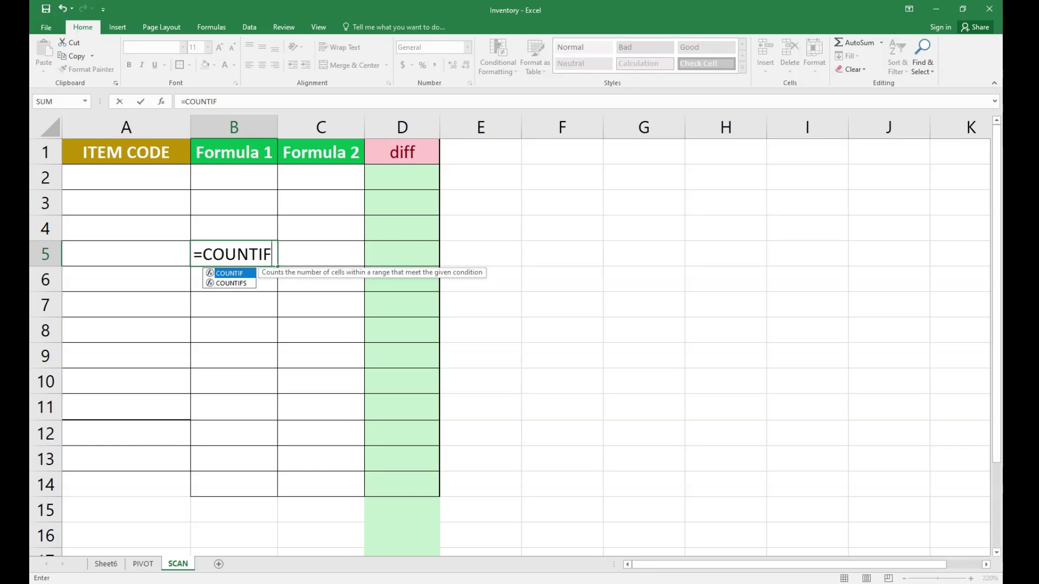
pyautogui.write('(')
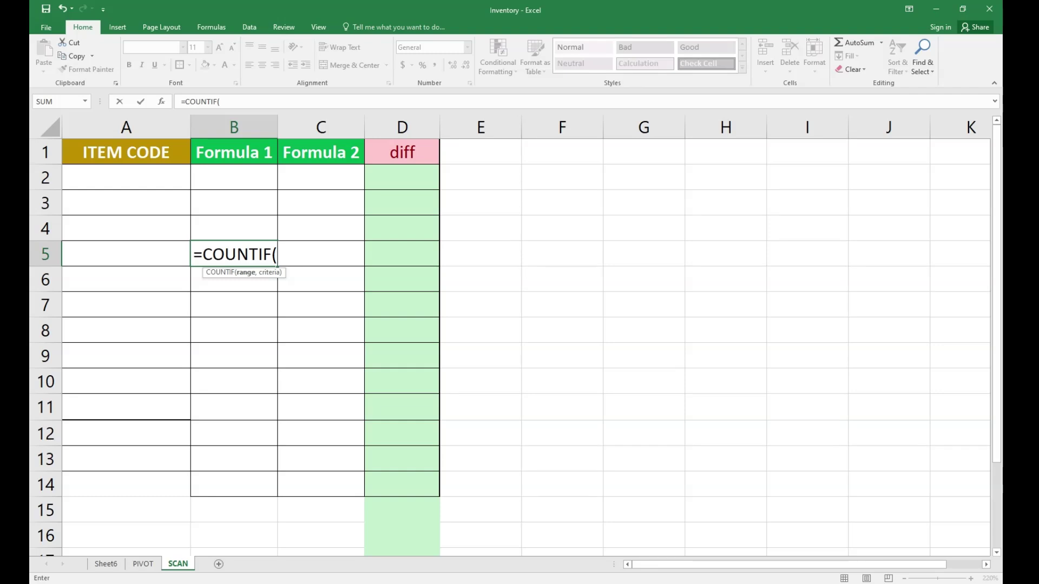
pyautogui.click(126, 279)
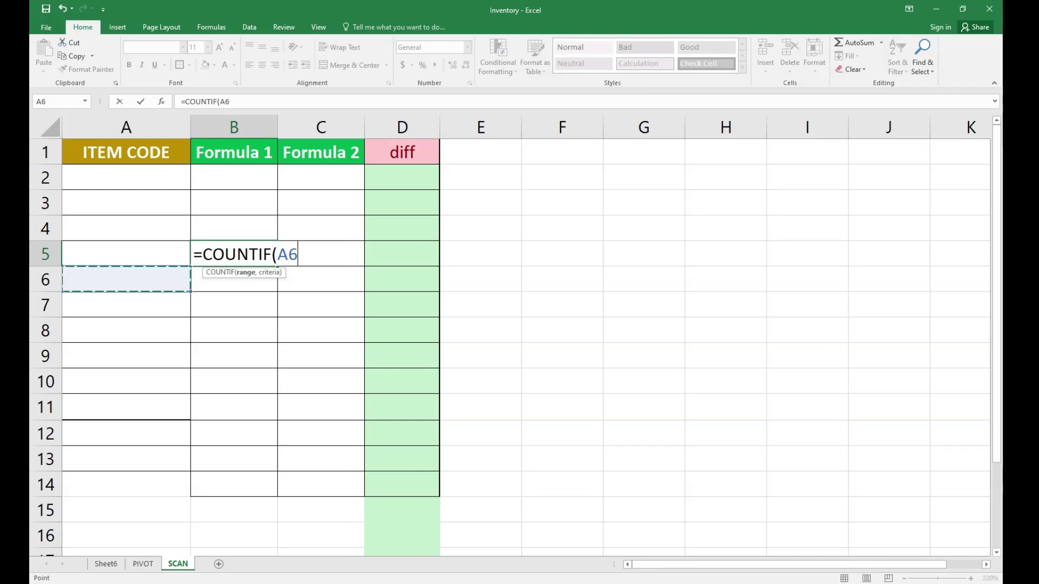
pyautogui.moveTo(126, 280); pyautogui.dragTo(480, 381)
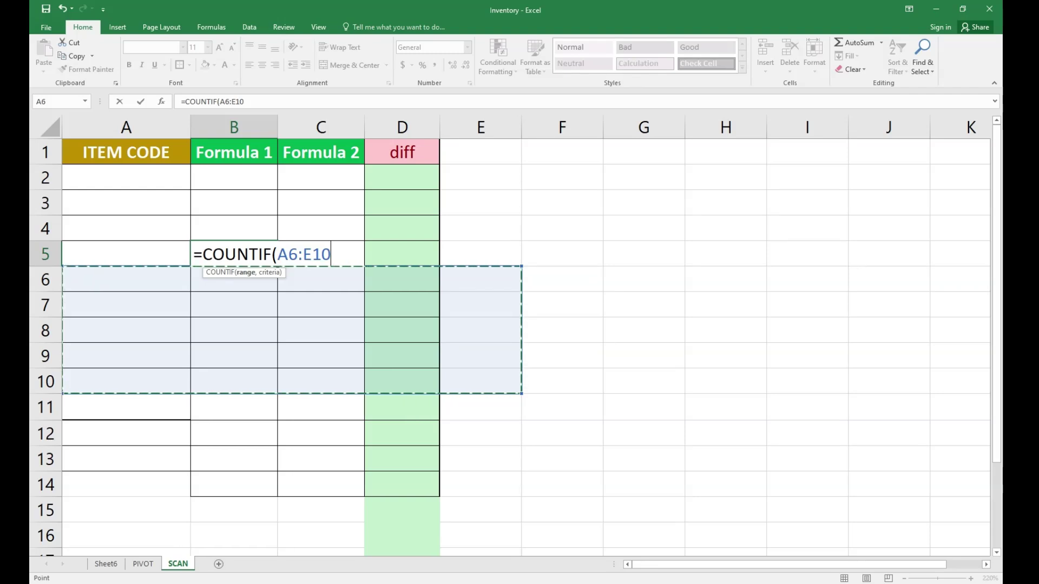
pyautogui.press('Escape')
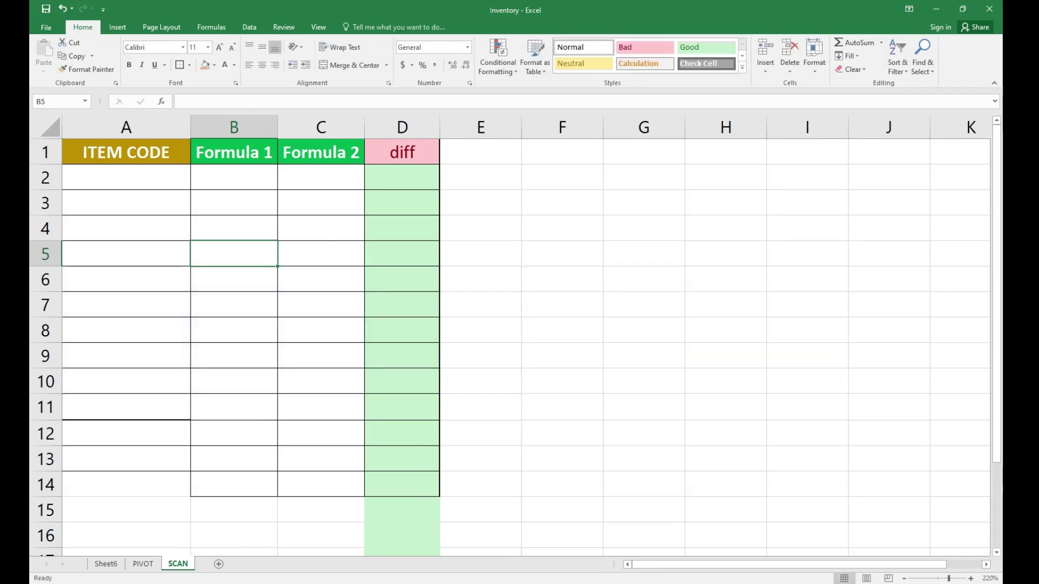
# - Fill the range A4:F10 with dark blue and cell G4 with purple
pyautogui.moveTo(126, 228); pyautogui.dragTo(562, 381)
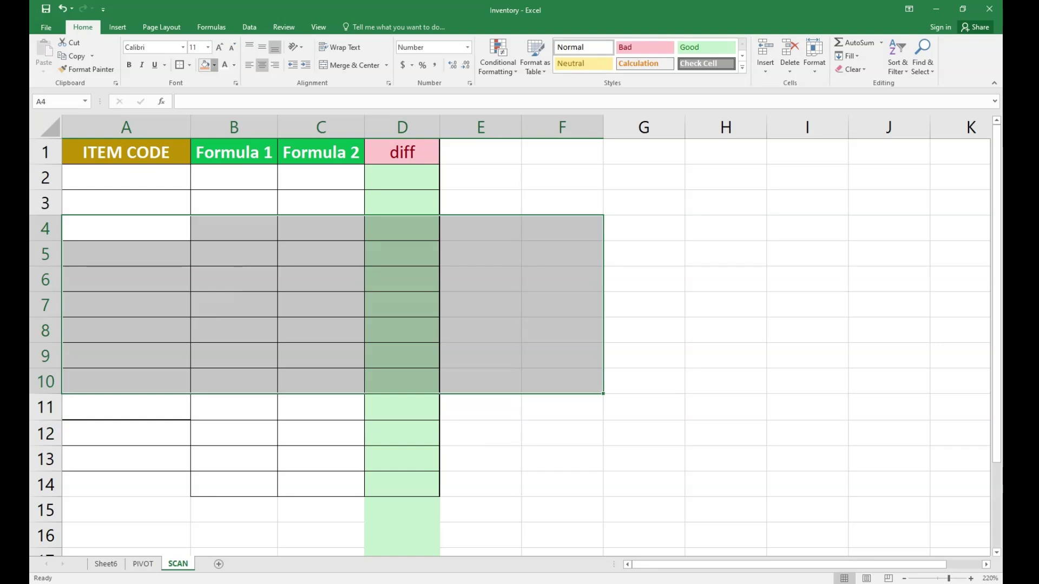
pyautogui.click(214, 64)
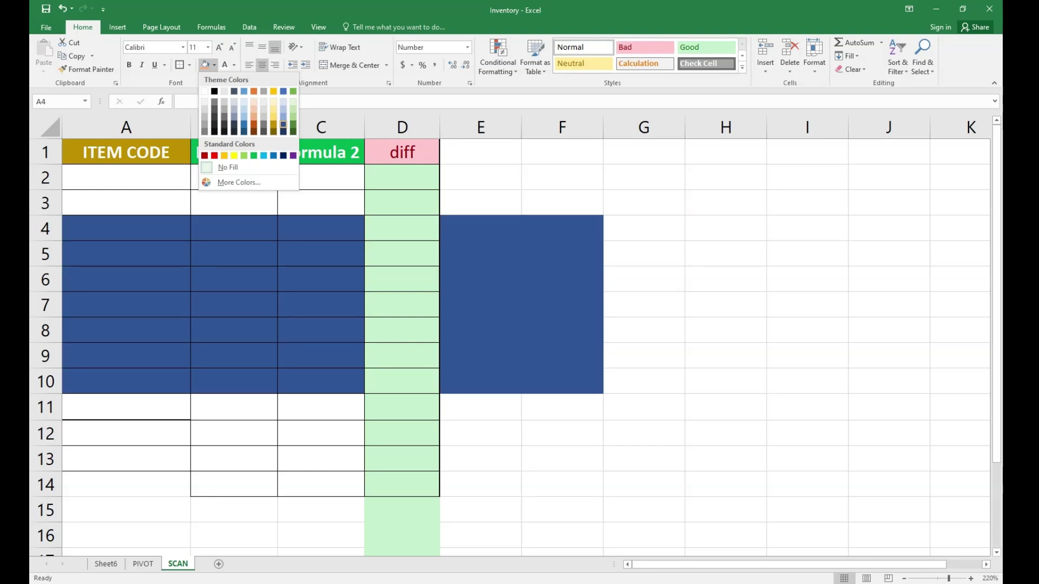
pyautogui.click(244, 124)
pyautogui.click(644, 227)
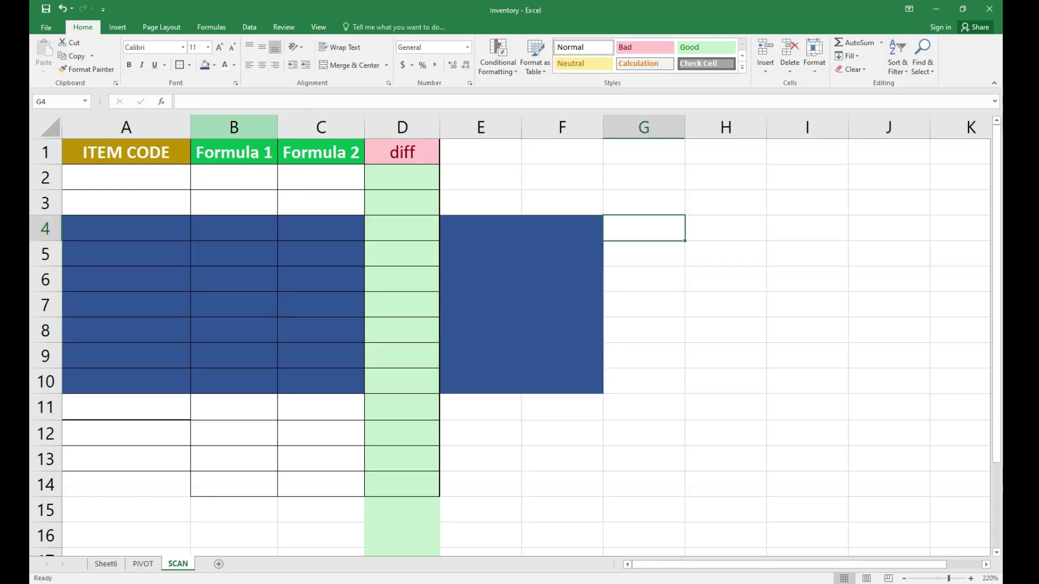
pyautogui.click(214, 65)
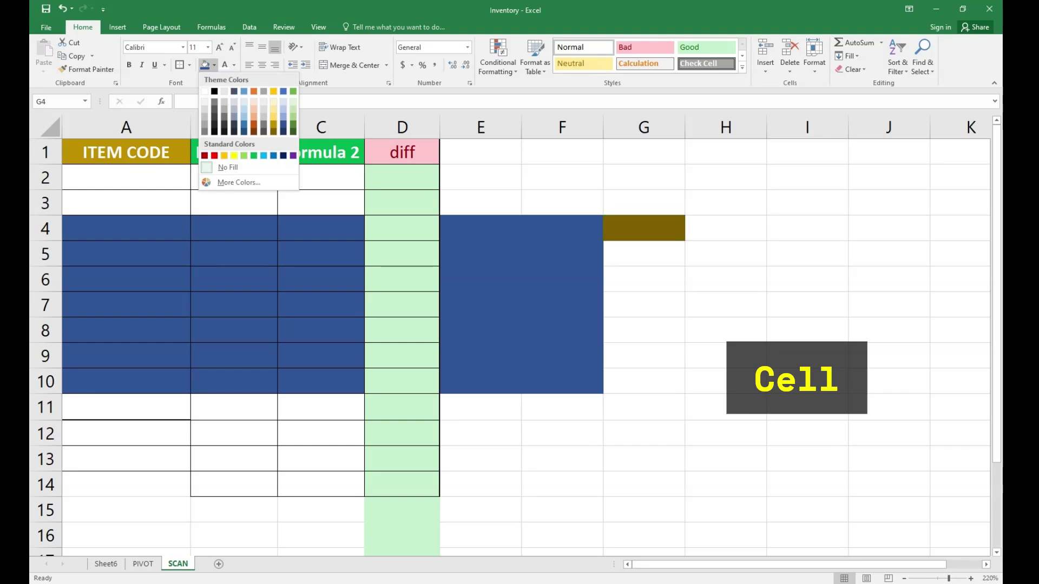
pyautogui.click(293, 155)
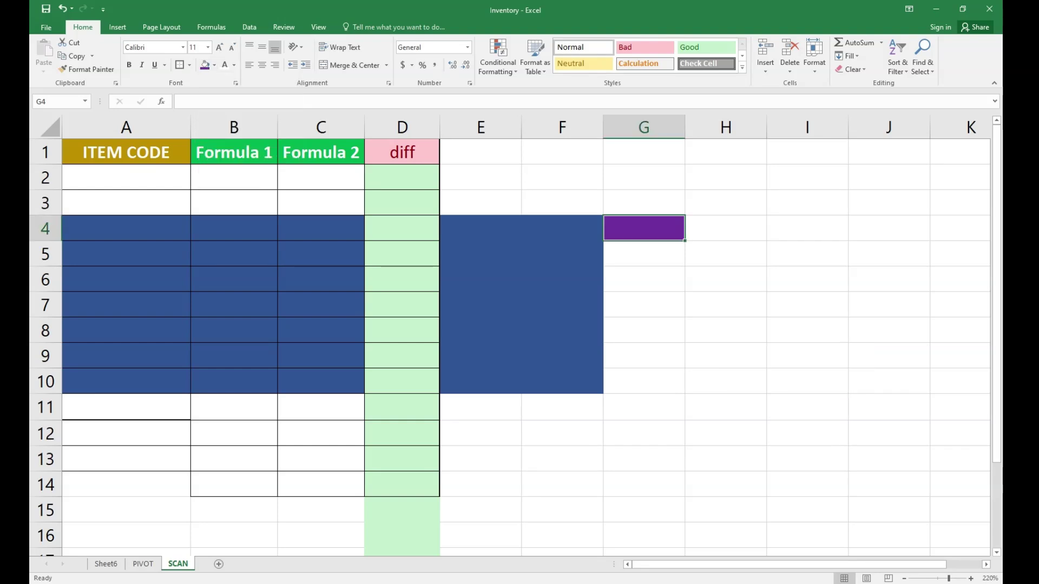
# - Enter the formula =COUNTIF(A4:F10,G4) in cell G7, counting matches of G4 in the blue range
pyautogui.click(644, 254)
pyautogui.click(643, 305)
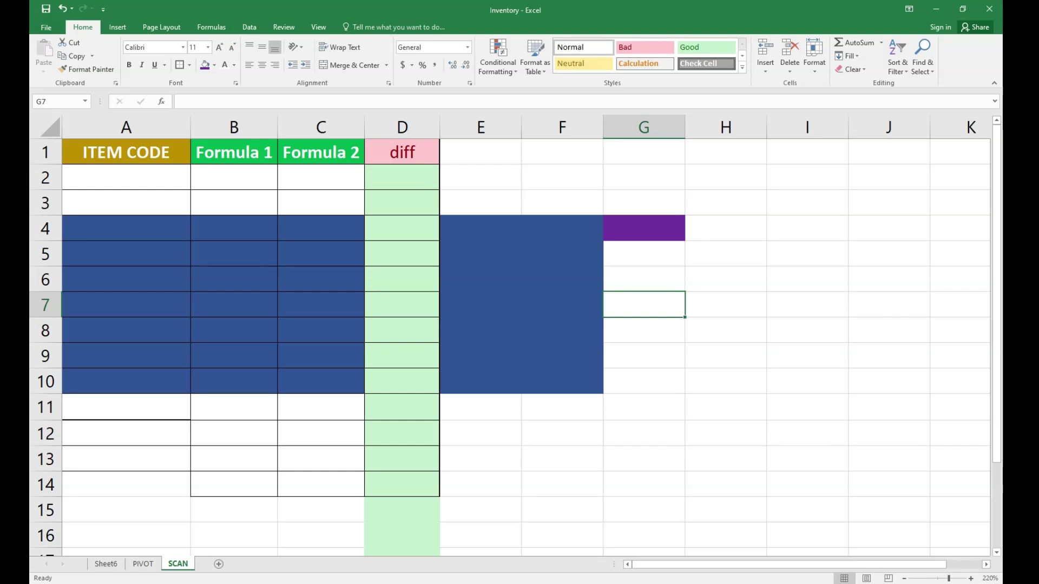
pyautogui.write('=COUNT')
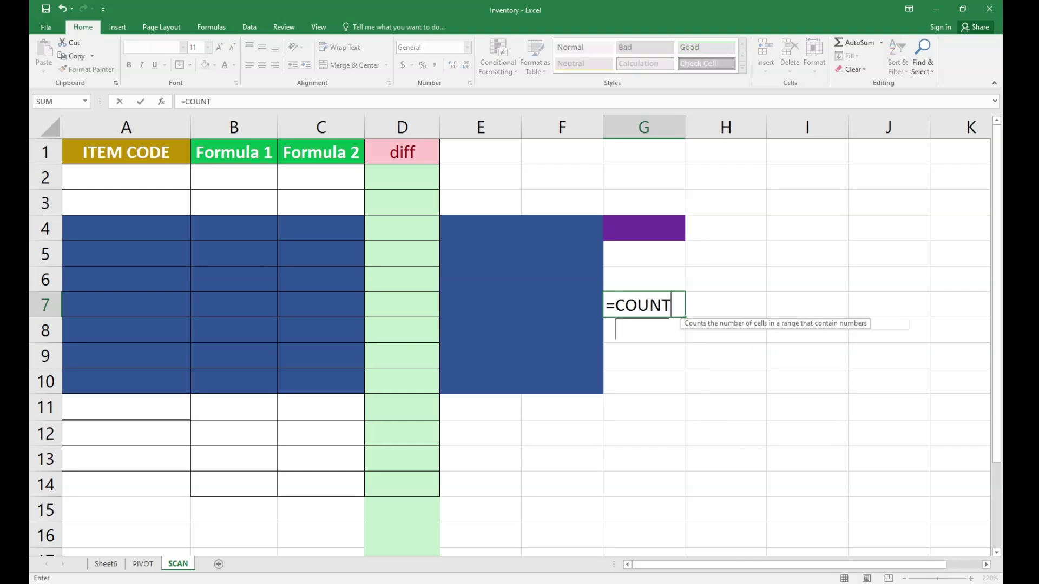
pyautogui.write('IF(')
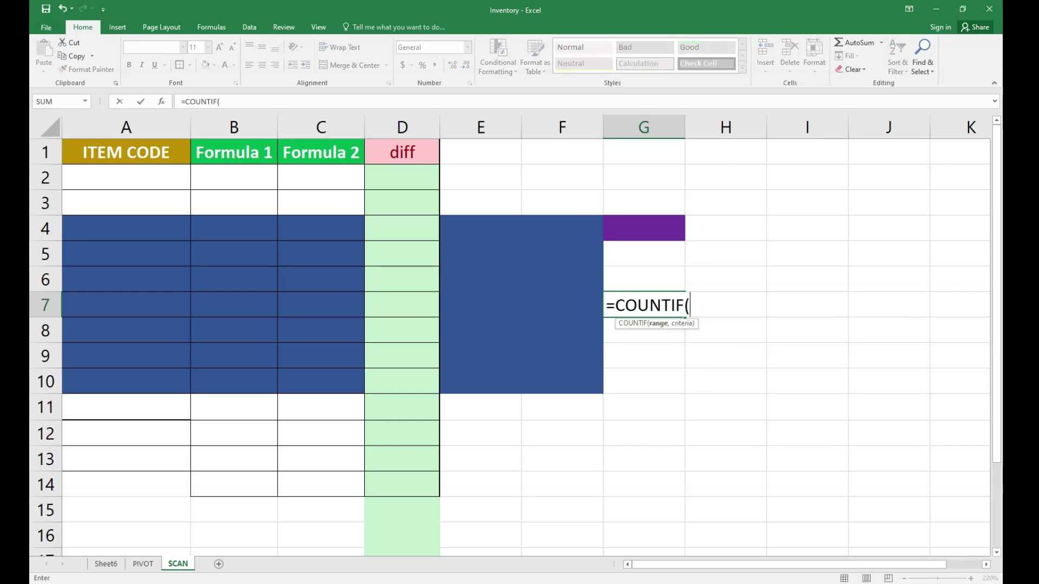
pyautogui.moveTo(126, 228); pyautogui.dragTo(601, 389)
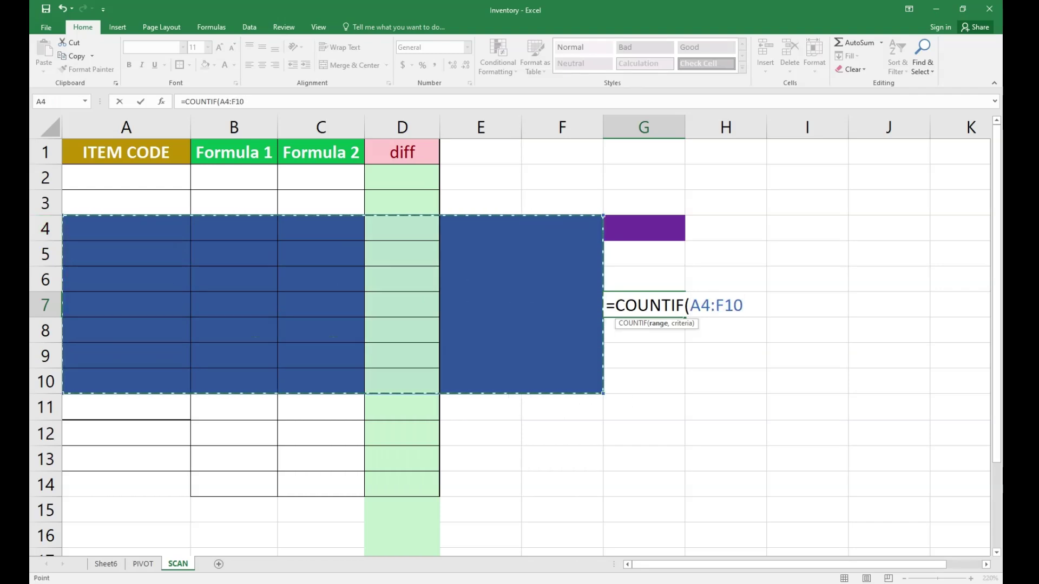
pyautogui.write(',')
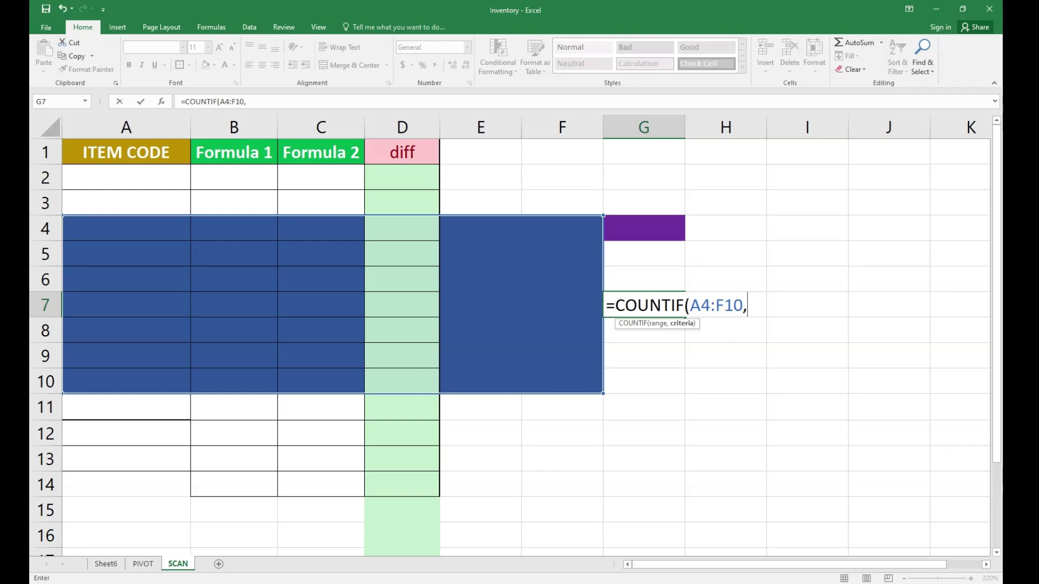
pyautogui.click(643, 228)
pyautogui.press('Return')
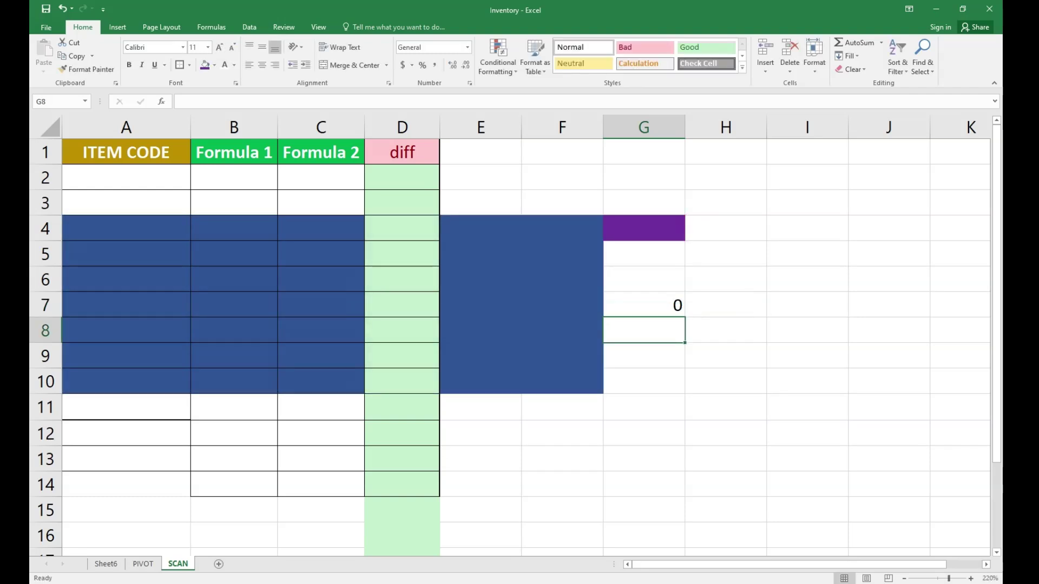
pyautogui.click(644, 305)
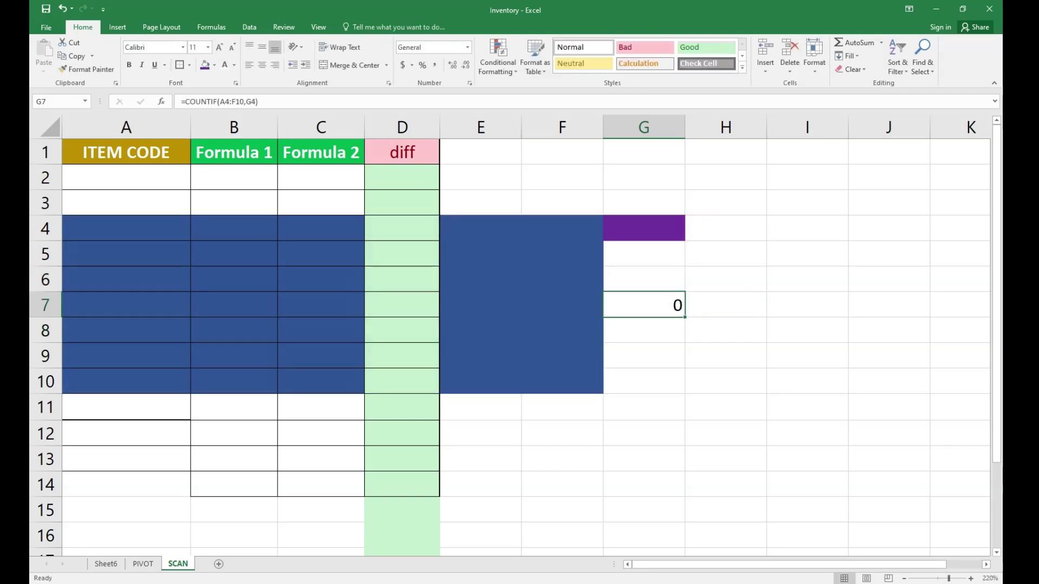
# - Enter the sample value a in cell A4, the first cell of the blue range
pyautogui.moveTo(126, 228); pyautogui.dragTo(563, 381)
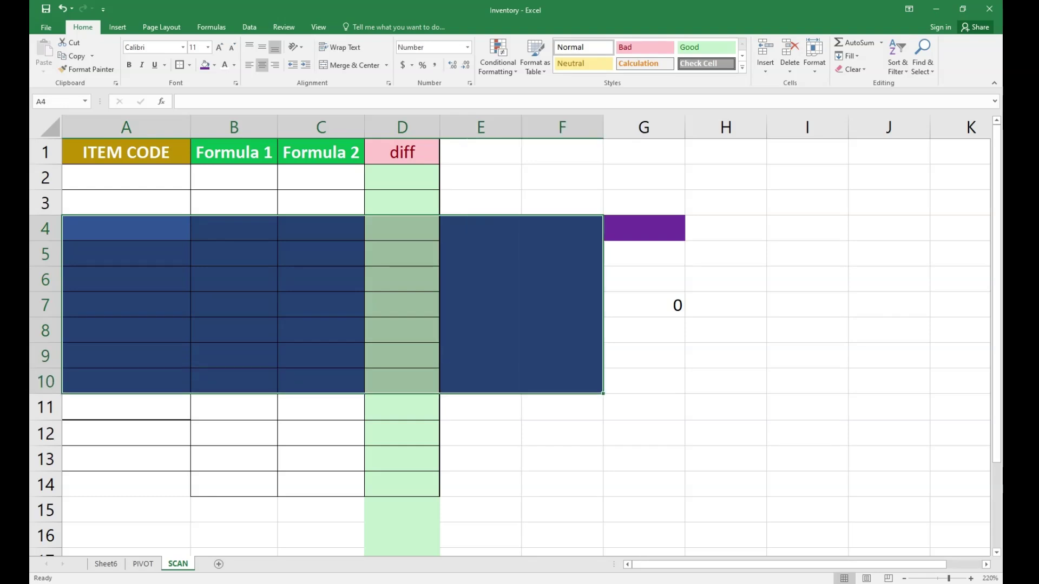
pyautogui.click(126, 229)
pyautogui.write('a')
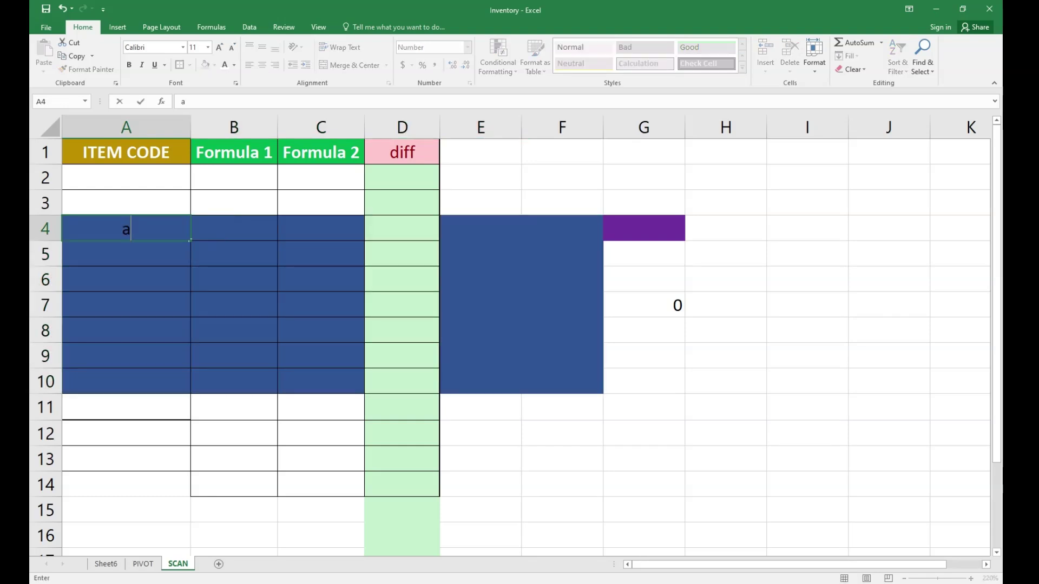
pyautogui.press('Return')
pyautogui.press('Up')
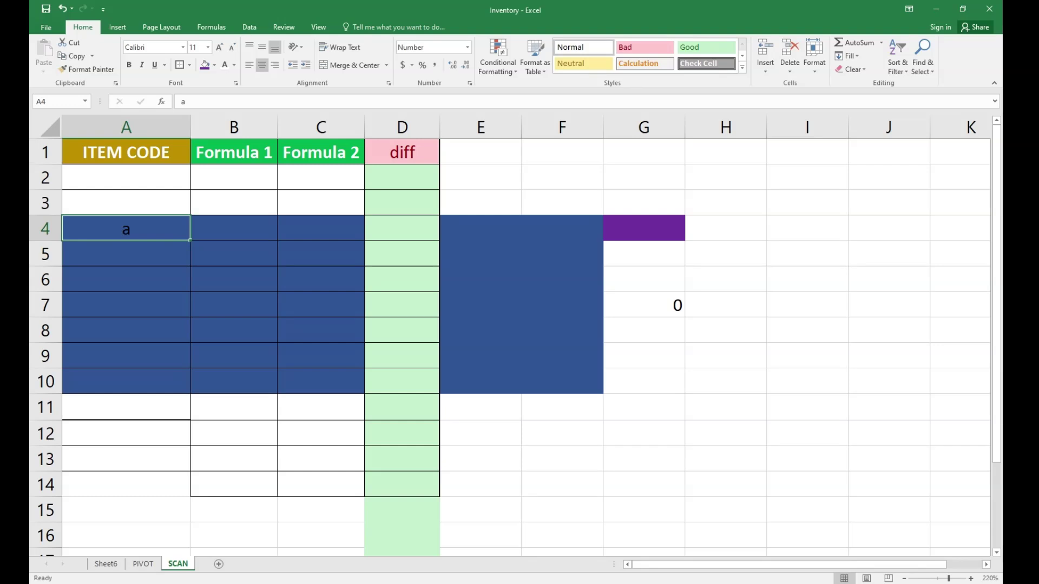
# - Copy the value in A4 across the whole range A4:F10
pyautogui.hotkey('ctrl', 'c')
pyautogui.hotkey('shift', 'Right')
pyautogui.hotkey('shift', 'Right')
pyautogui.hotkey('shift', 'Right')
pyautogui.hotkey('shift', 'Right')
pyautogui.hotkey('shift', 'Down')
pyautogui.hotkey('shift', 'Down')
pyautogui.hotkey('shift', 'Down')
pyautogui.hotkey('shift', 'Down')
pyautogui.hotkey('shift', 'Down')
pyautogui.hotkey('shift', 'Down')
pyautogui.hotkey('shift', 'Down')
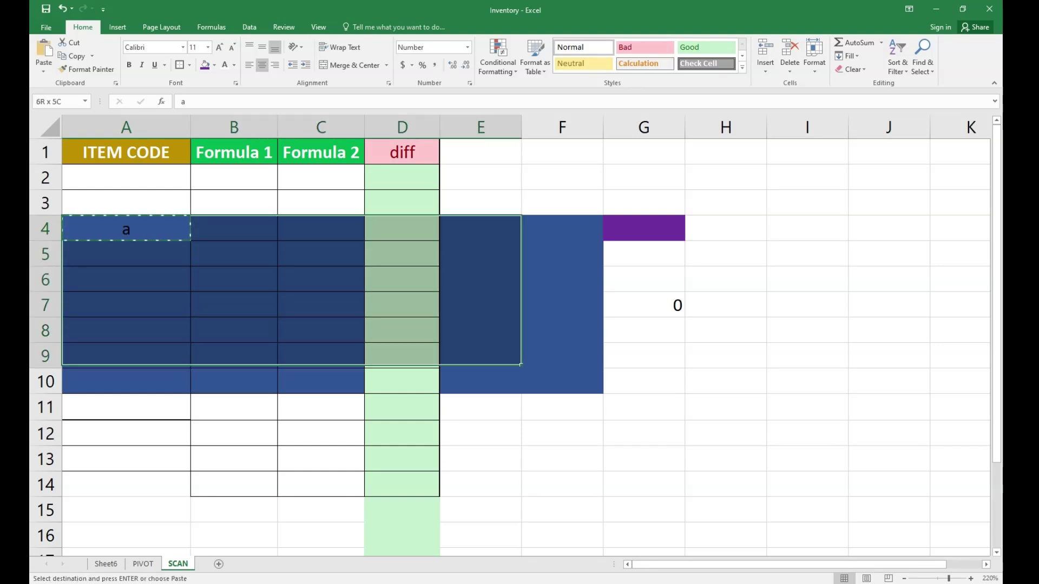
pyautogui.hotkey('shift', 'Right')
pyautogui.hotkey('shift', 'Up')
pyautogui.press('Return')
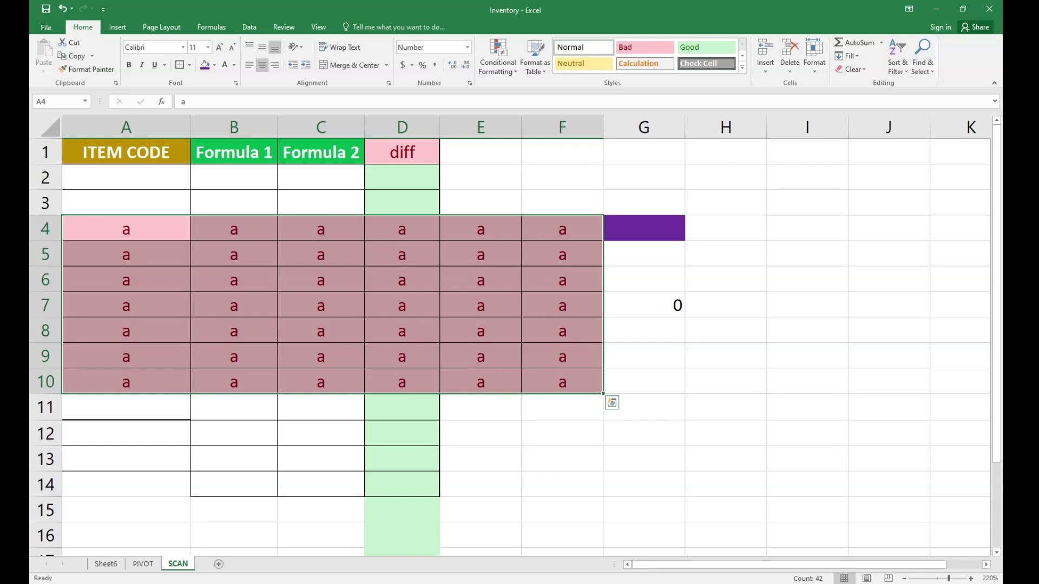
# - Enter a as the COUNTIF criterion in the purple cell G4
pyautogui.moveTo(126, 229); pyautogui.dragTo(562, 382)
pyautogui.click(644, 229)
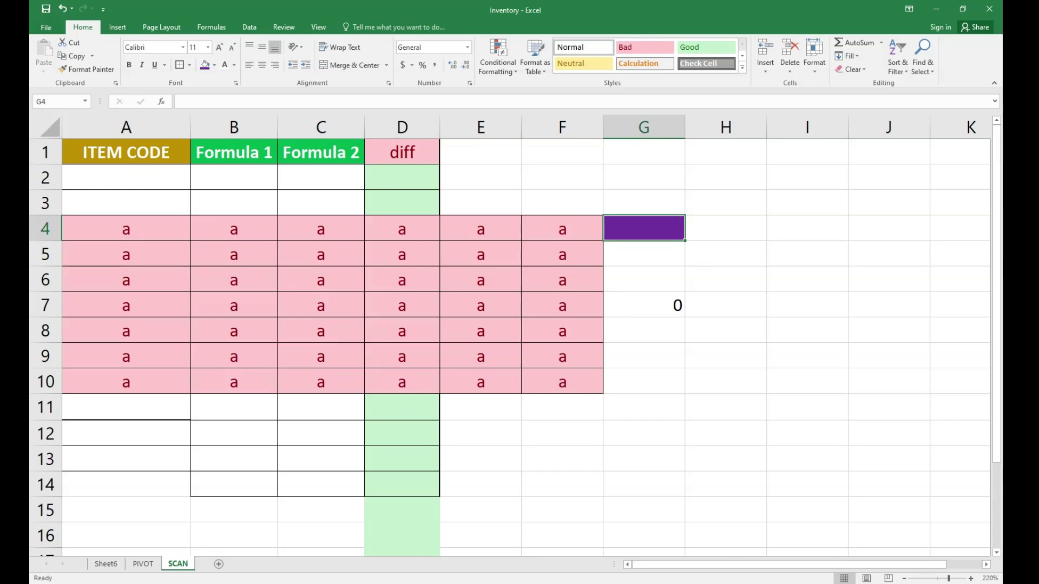
pyautogui.write('a')
pyautogui.press('Return')
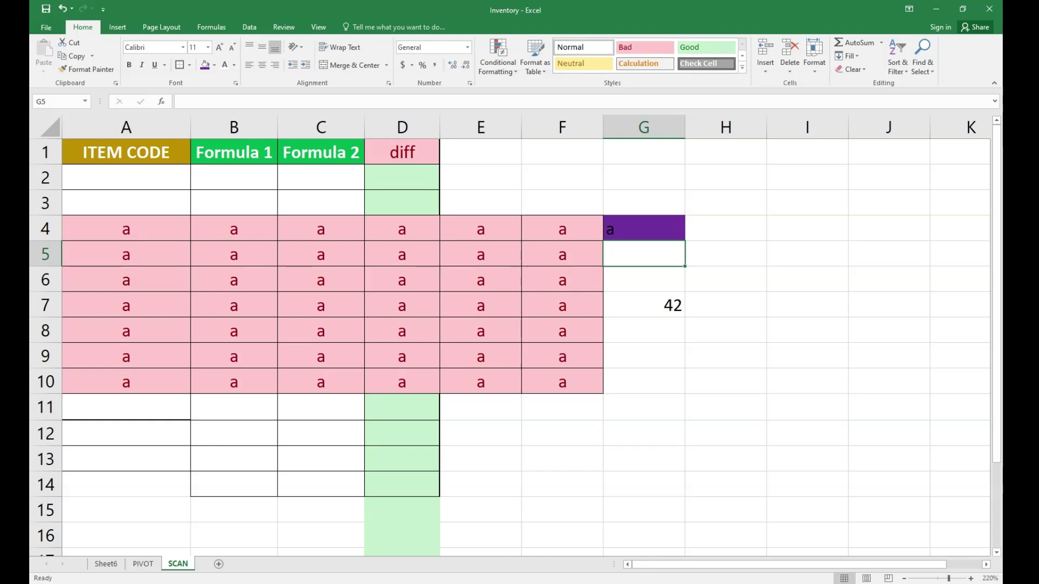
# - Replace the value in cell C4 with p and copy it to cells D8 and F8
pyautogui.click(321, 229)
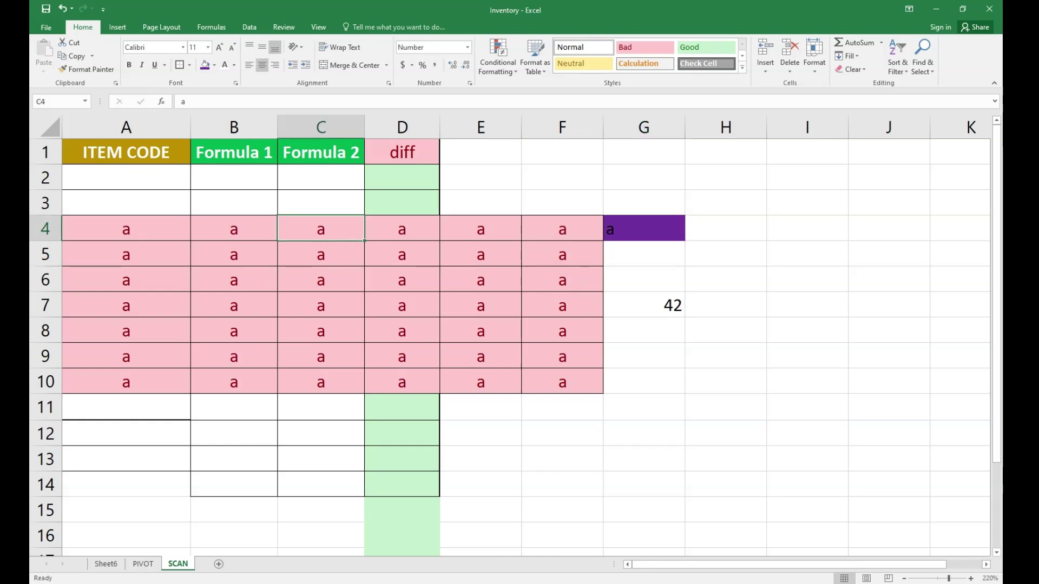
pyautogui.write('p')
pyautogui.hotkey('ctrl', 'Return')
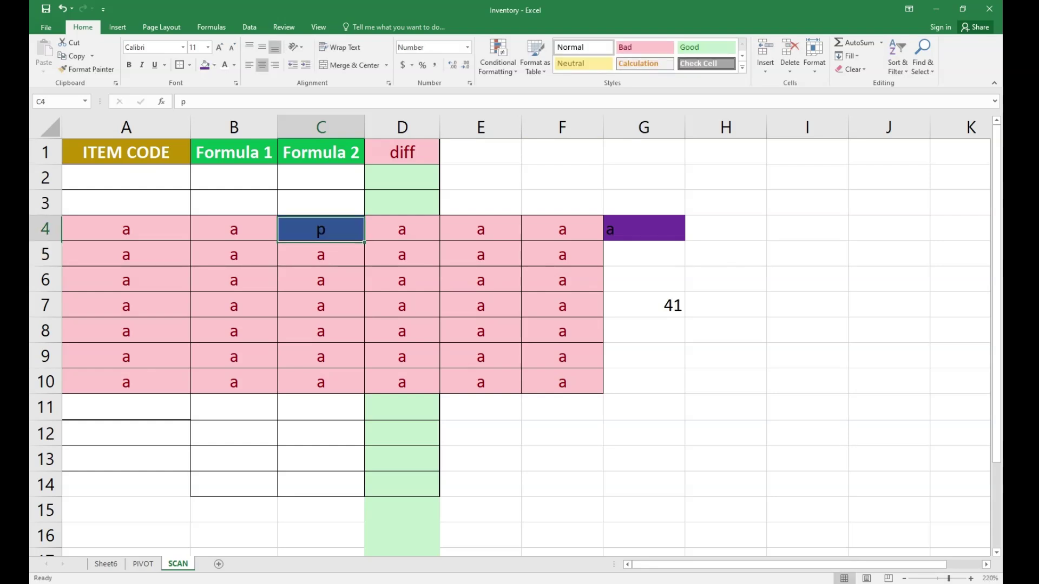
pyautogui.hotkey('ctrl', 'c')
pyautogui.press('Down')
pyautogui.press('Right')
pyautogui.press('Down')
pyautogui.press('Down')
pyautogui.press('Down')
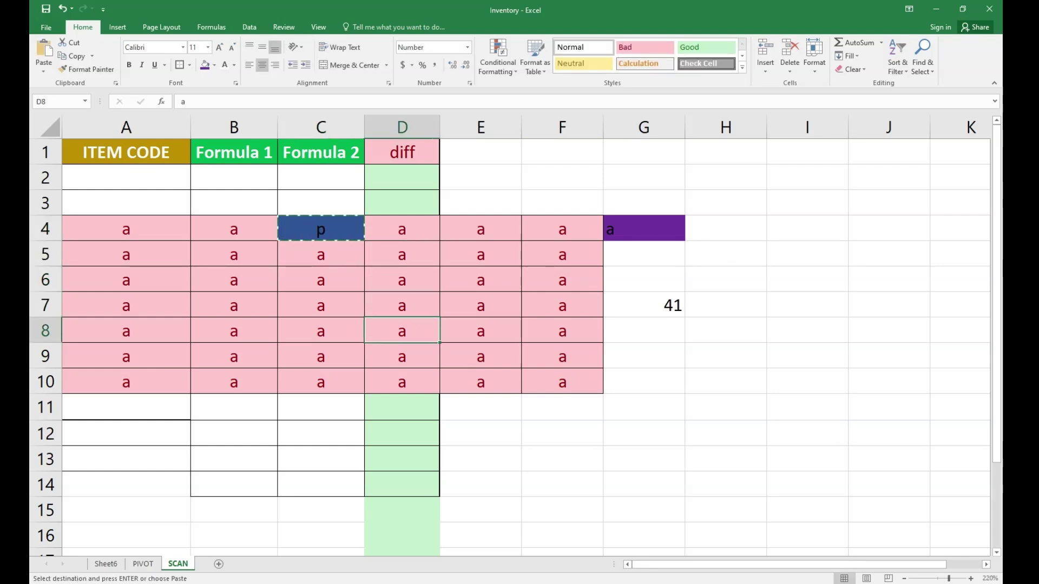
pyautogui.press('Right')
pyautogui.press('Left')
pyautogui.hotkey('ctrl', 'v')
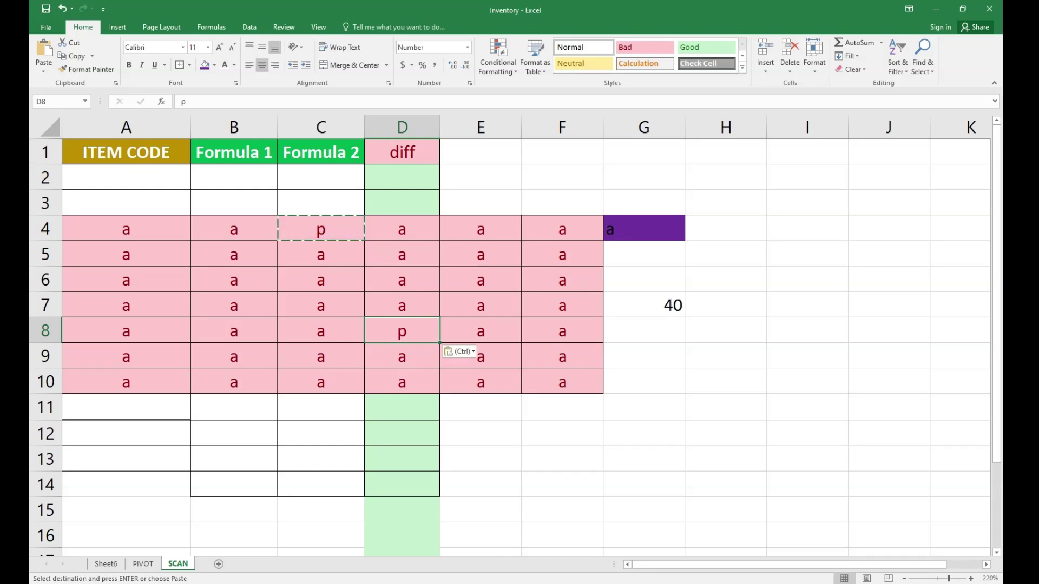
pyautogui.press('Right')
pyautogui.press('Right')
pyautogui.hotkey('ctrl', 'v')
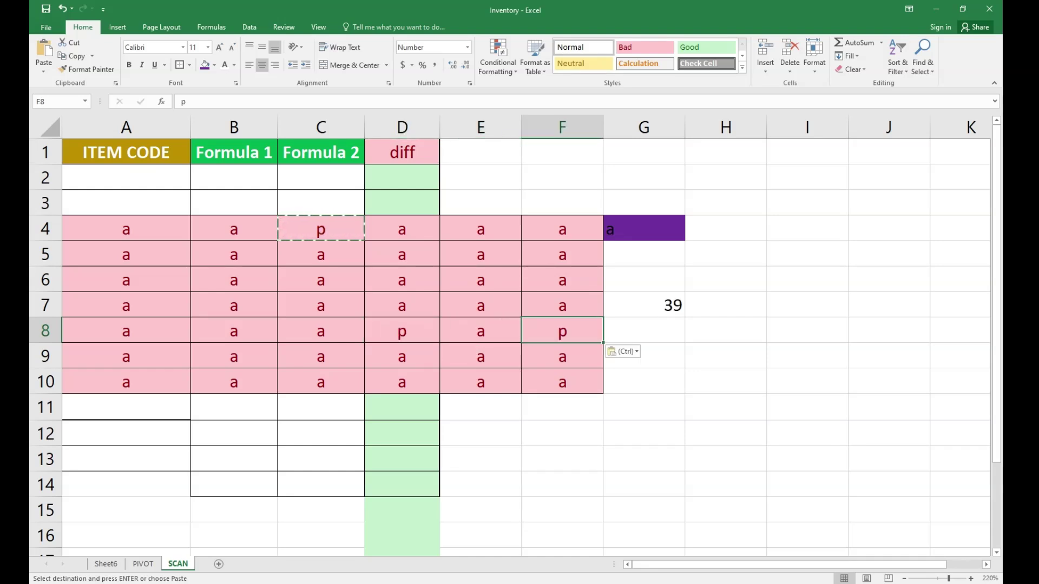
# - Set the COUNTIF criterion in cell G4 to P
pyautogui.press('Down')
pyautogui.press('Up')
pyautogui.press('Up')
pyautogui.press('Up')
pyautogui.press('Up')
pyautogui.press('Up')
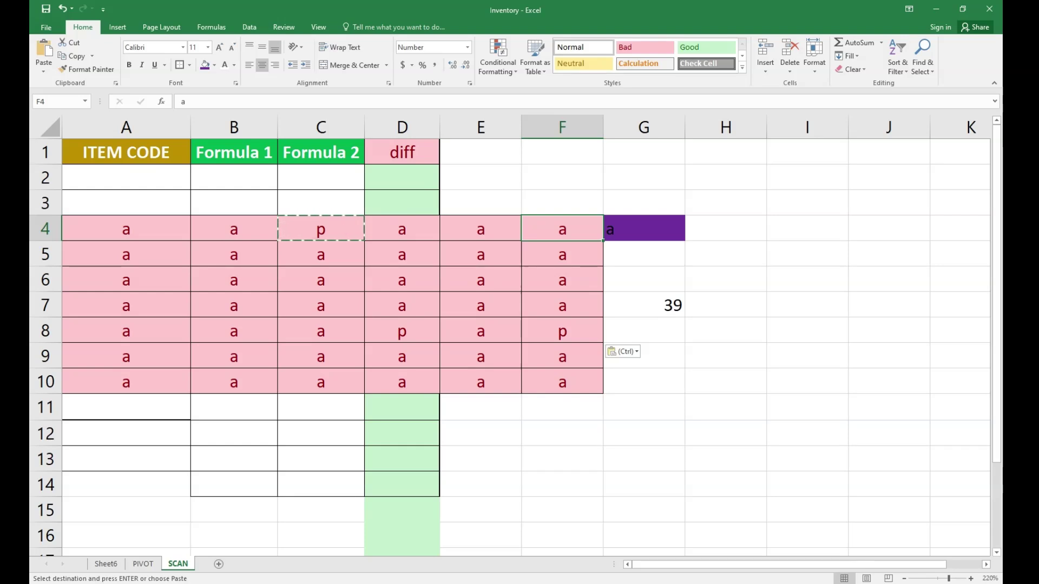
pyautogui.press('Right')
pyautogui.write('P')
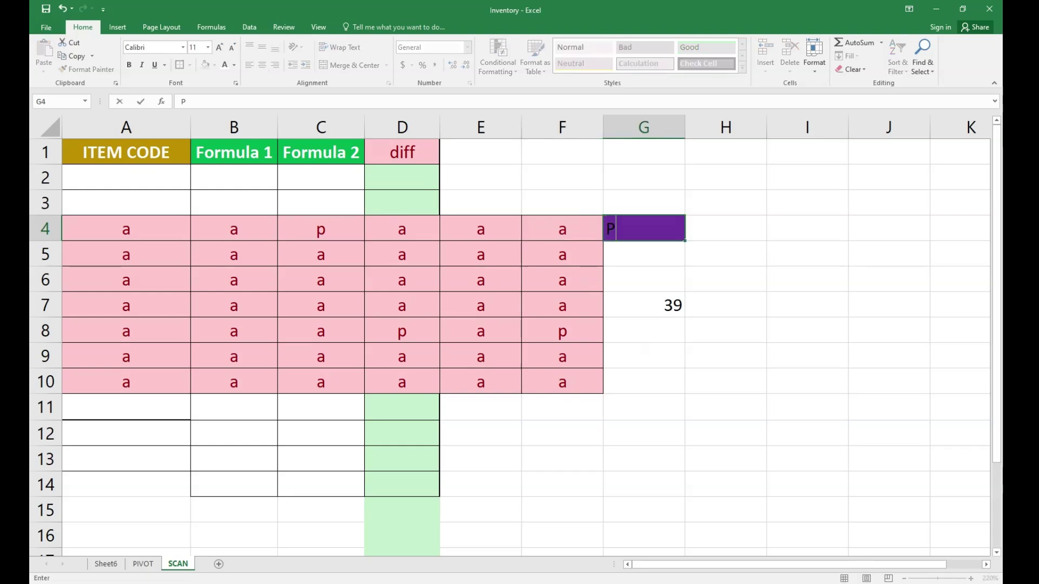
pyautogui.press('Return')
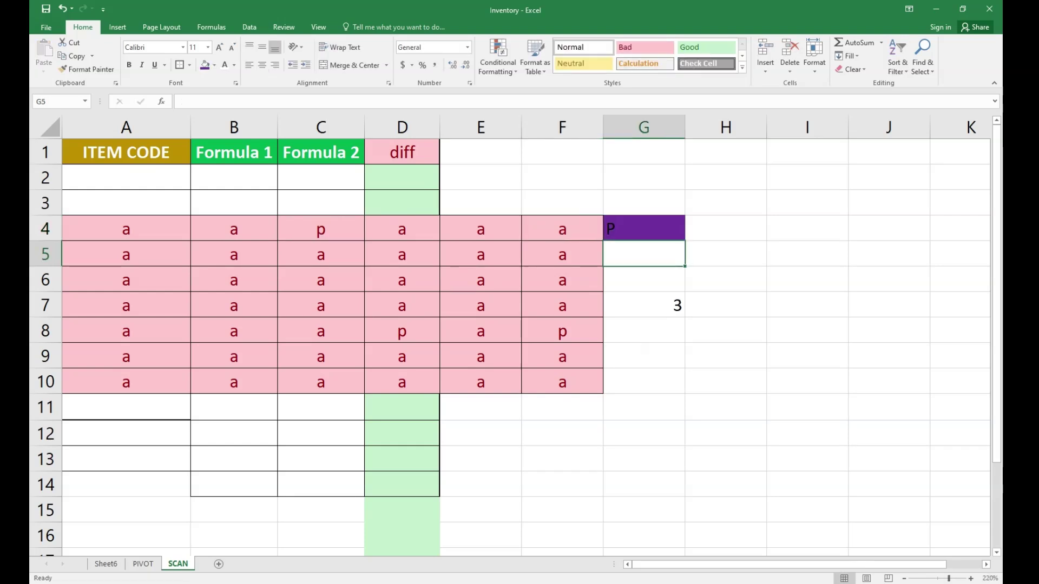
# - Clear the COUNTIF criterion from the purple cell G4
pyautogui.click(644, 306)
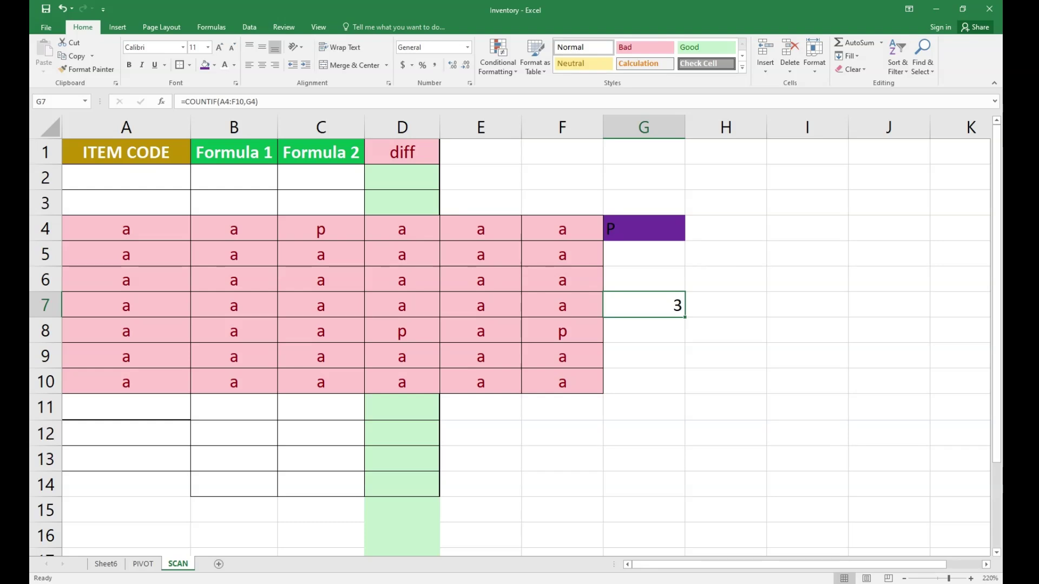
pyautogui.click(684, 240)
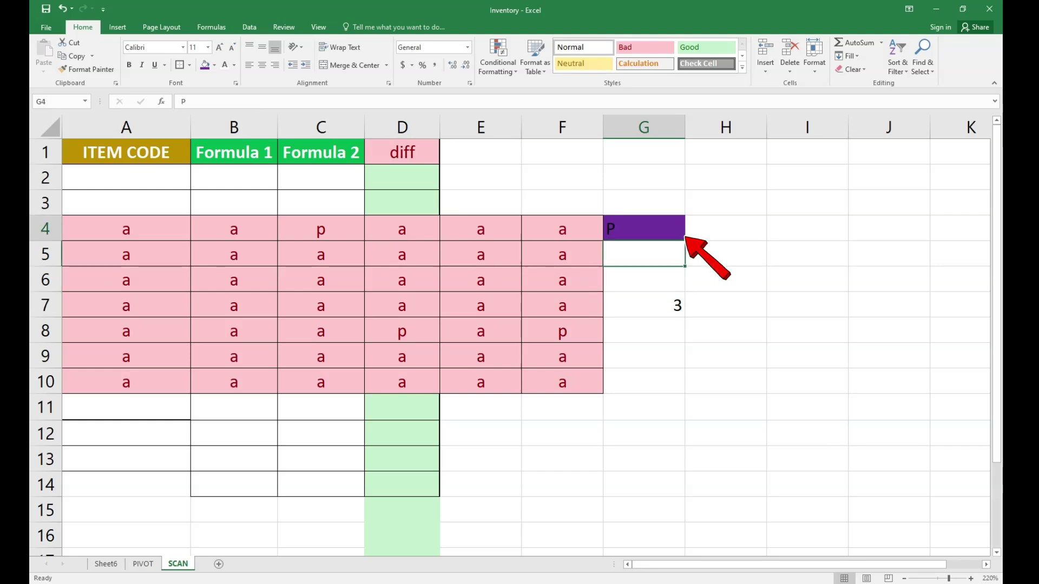
pyautogui.press('Delete')
# - Replace the G4 reference in G7's COUNTIF formula with the literal criterion "10"
pyautogui.click(661, 306)
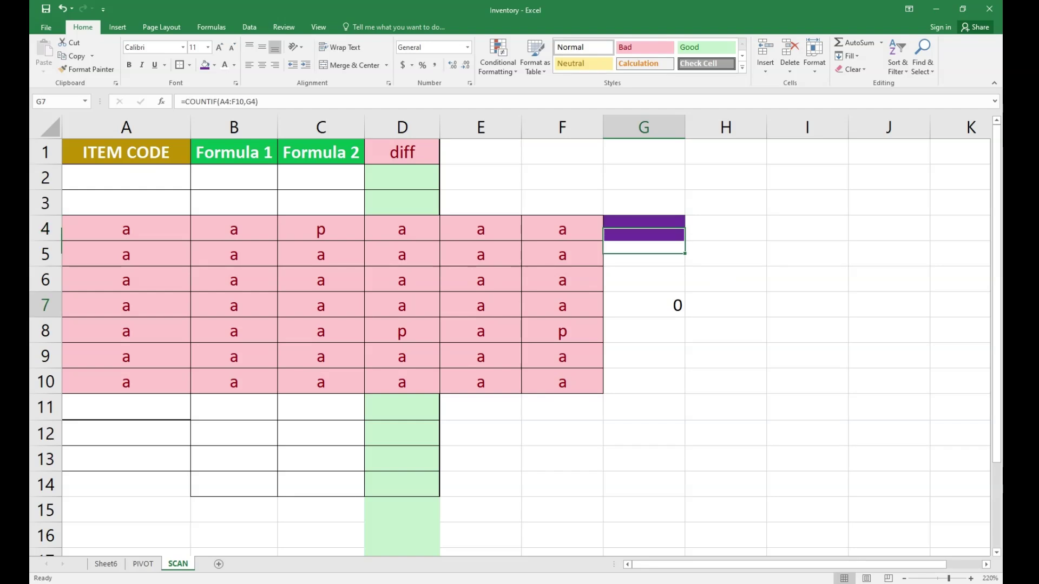
pyautogui.doubleClick(661, 306)
pyautogui.doubleClick(757, 306)
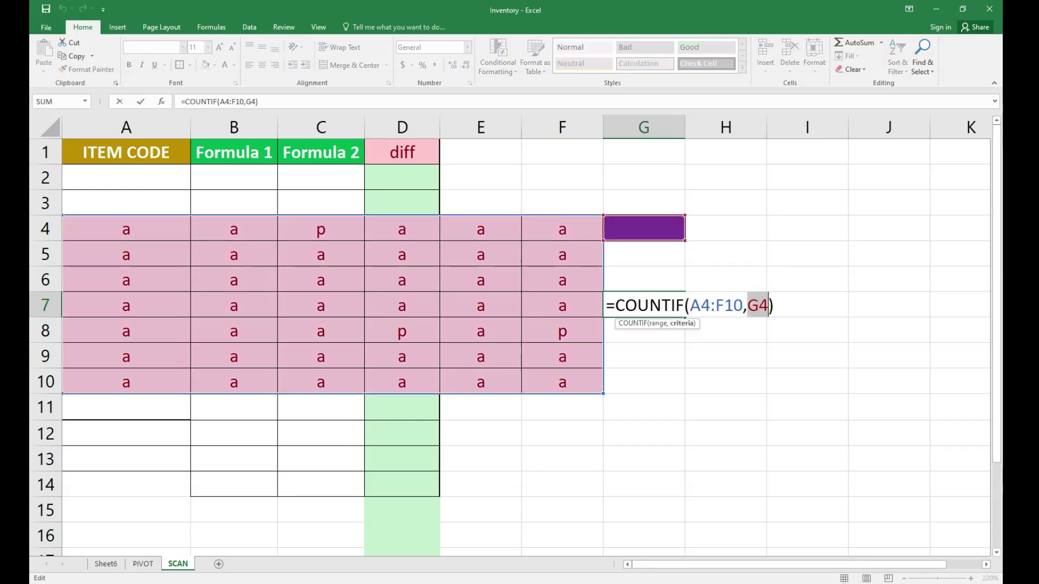
pyautogui.press('BackSpace')
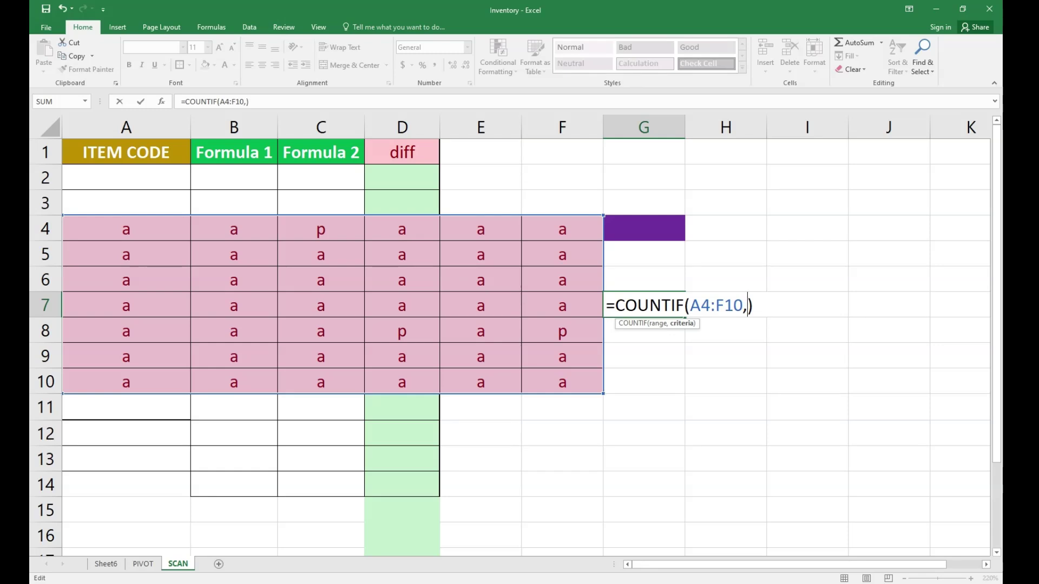
pyautogui.write('10')
pyautogui.write('"10"')
pyautogui.press('Return')
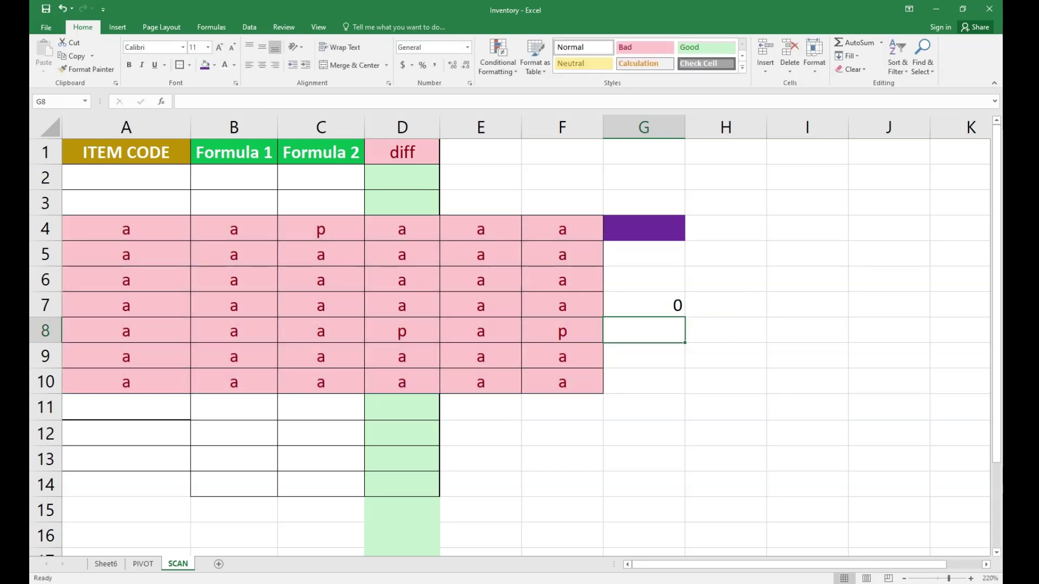
pyautogui.press('Up')
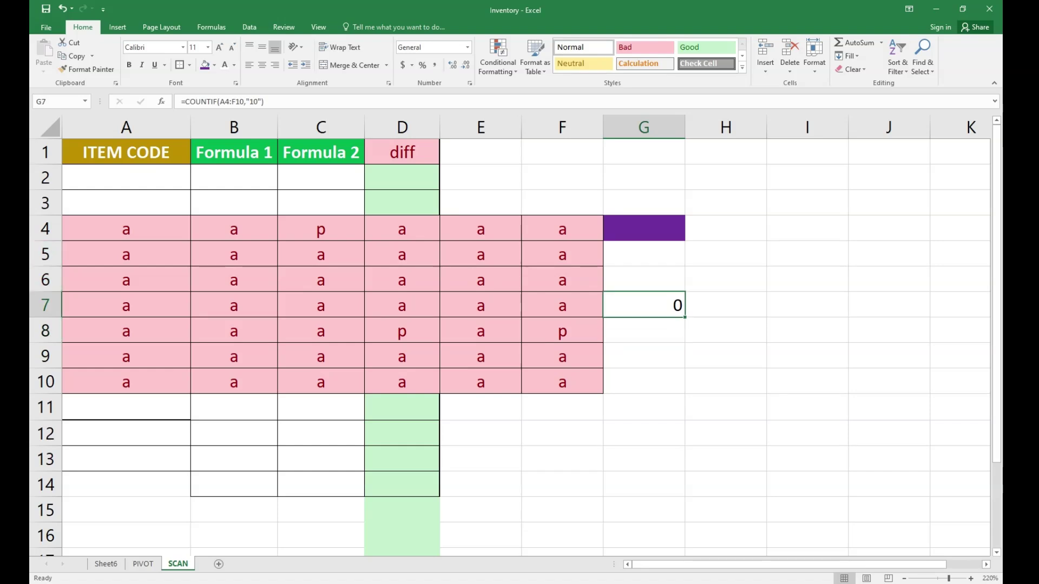
# - Enter 10 in cells A6 and C7 of the sample range
pyautogui.moveTo(126, 229); pyautogui.dragTo(596, 385)
pyautogui.click(126, 280)
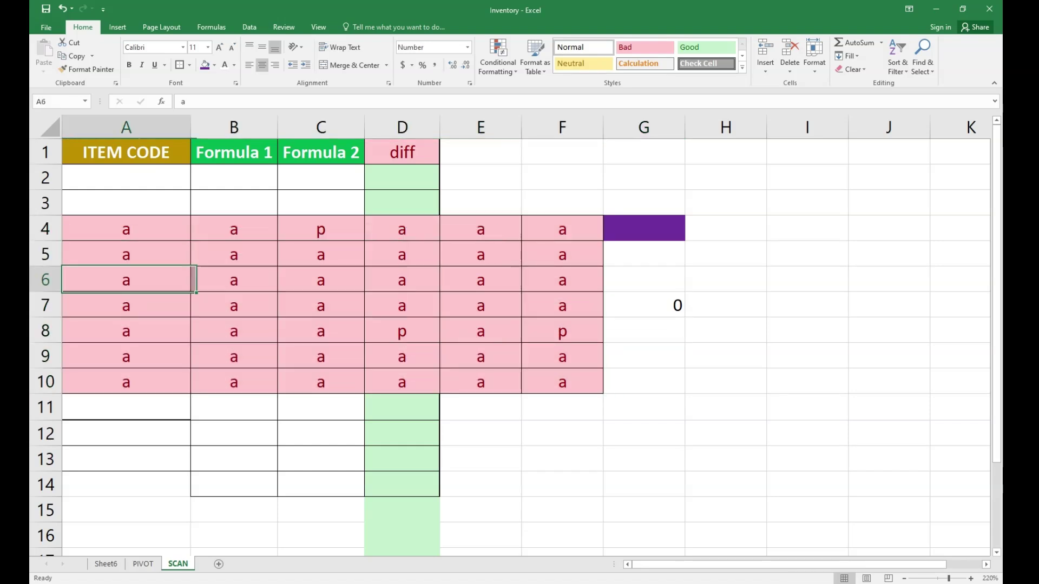
pyautogui.write('10')
pyautogui.press('Return')
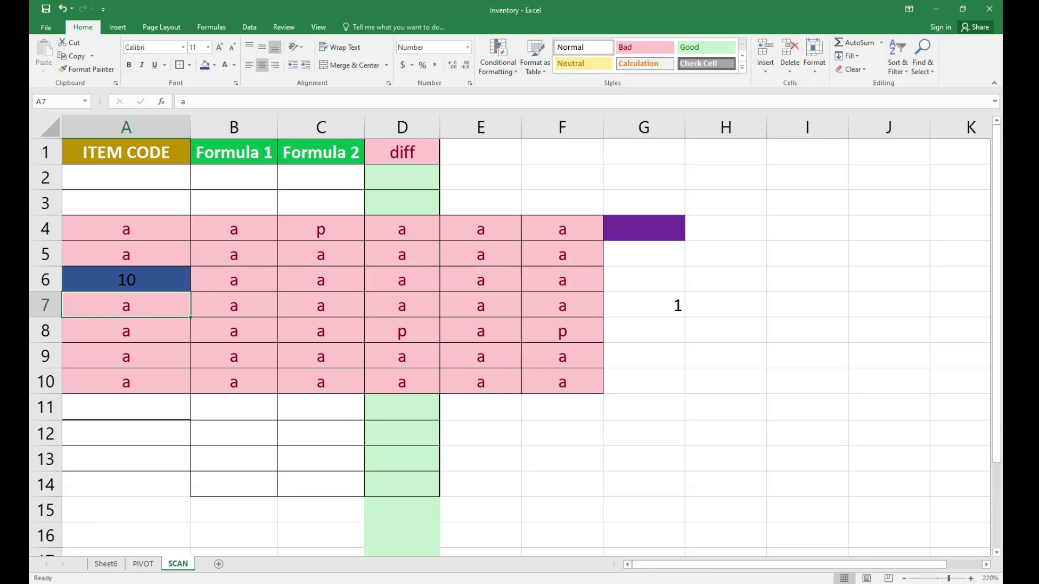
pyautogui.click(321, 306)
pyautogui.write('10')
pyautogui.press('Return')
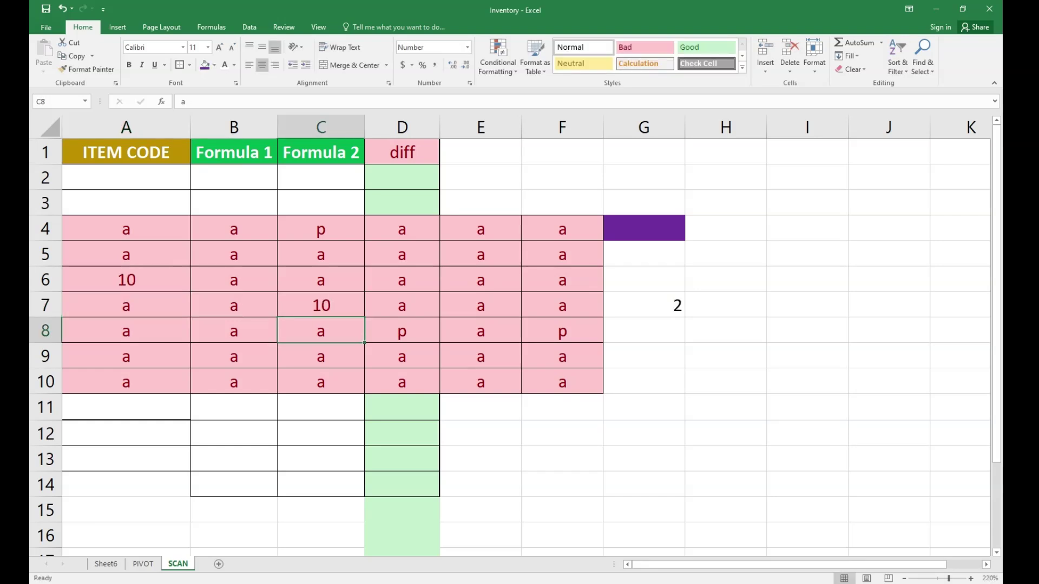
# - Clear the sample data from A4:F10 and delete rows 4 to 11 of the sheet
pyautogui.moveTo(126, 229); pyautogui.dragTo(562, 382)
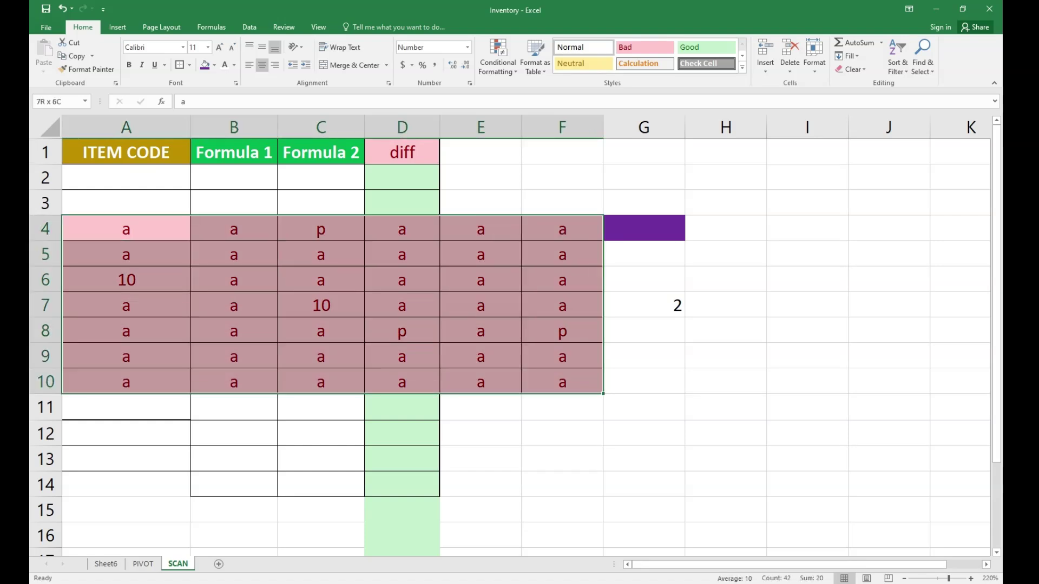
pyautogui.press('Delete')
pyautogui.click(126, 230)
pyautogui.moveTo(45, 228); pyautogui.dragTo(45, 405)
pyautogui.hotkey('ctrl', '-')
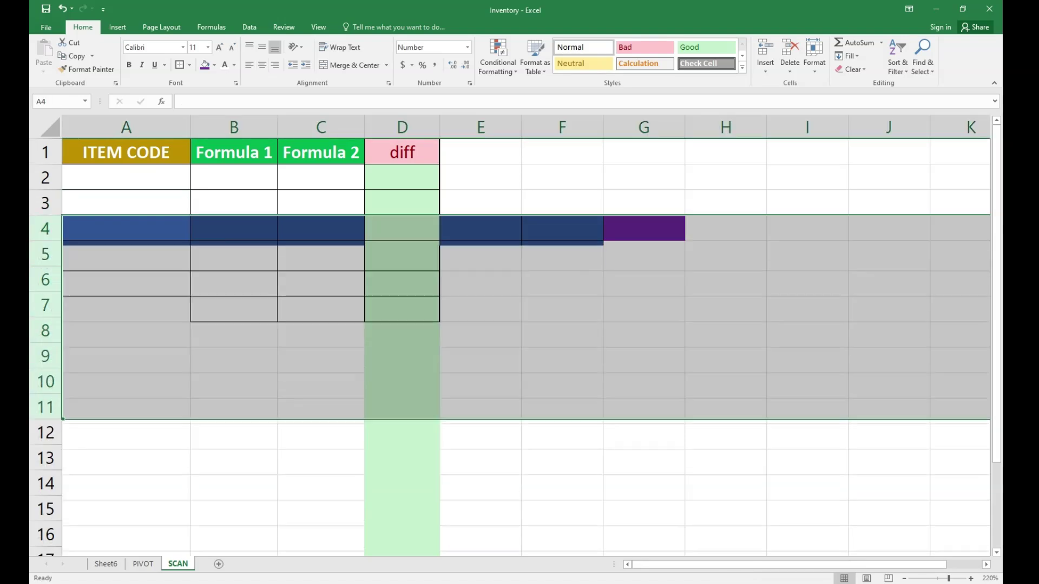
# - Rename the Formula 1 header in B1 as Countif
pyautogui.click(126, 152)
pyautogui.press('Right')
pyautogui.press('Down')
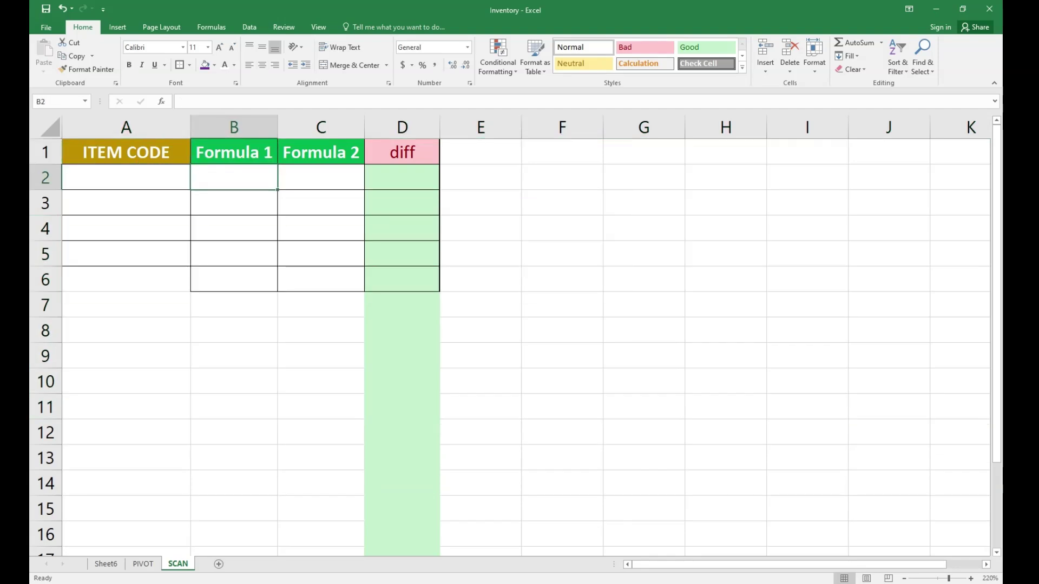
pyautogui.press('Up')
pyautogui.write('Countif')
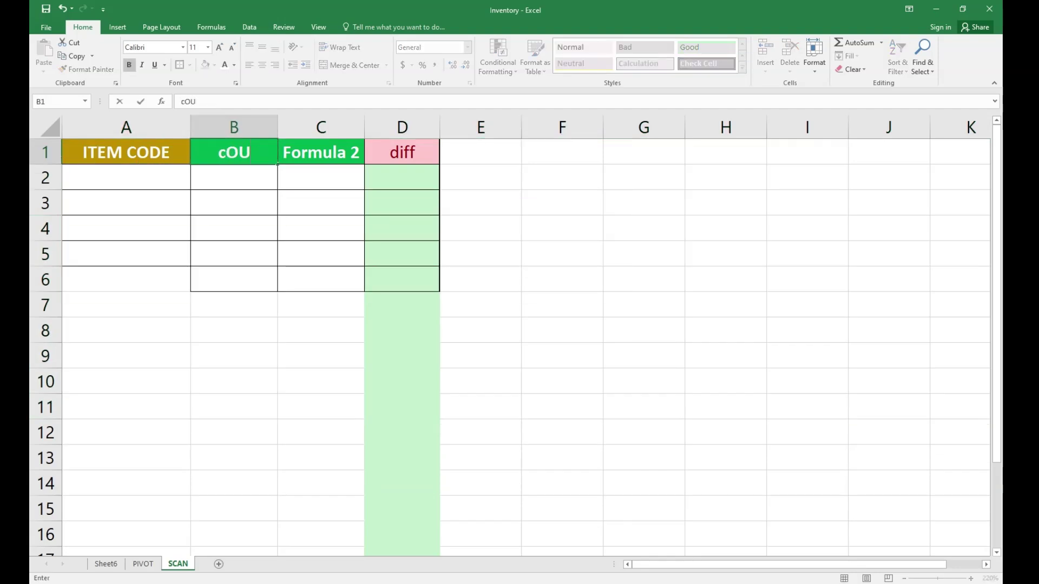
pyautogui.press('Return')
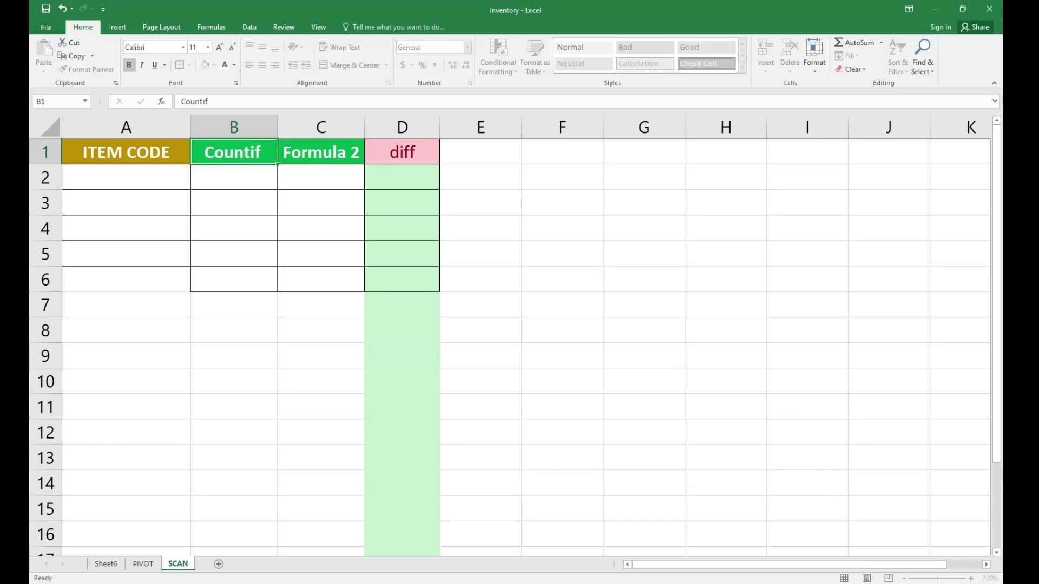
# - Enter =COUNTIF(A:A,A2) in B2 to count how often the item code in A2 occurs in column A
pyautogui.write('=')
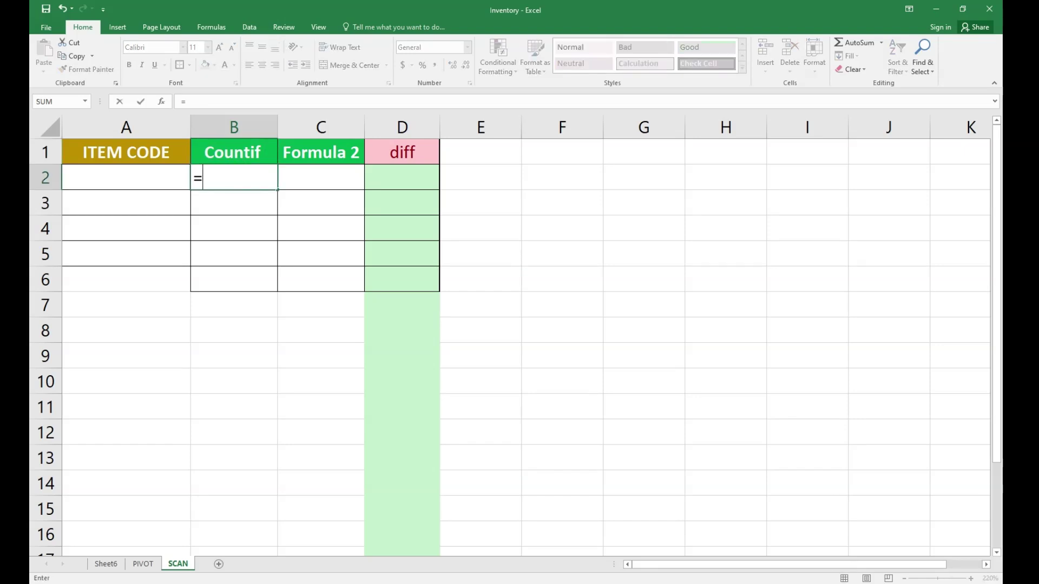
pyautogui.write('countif')
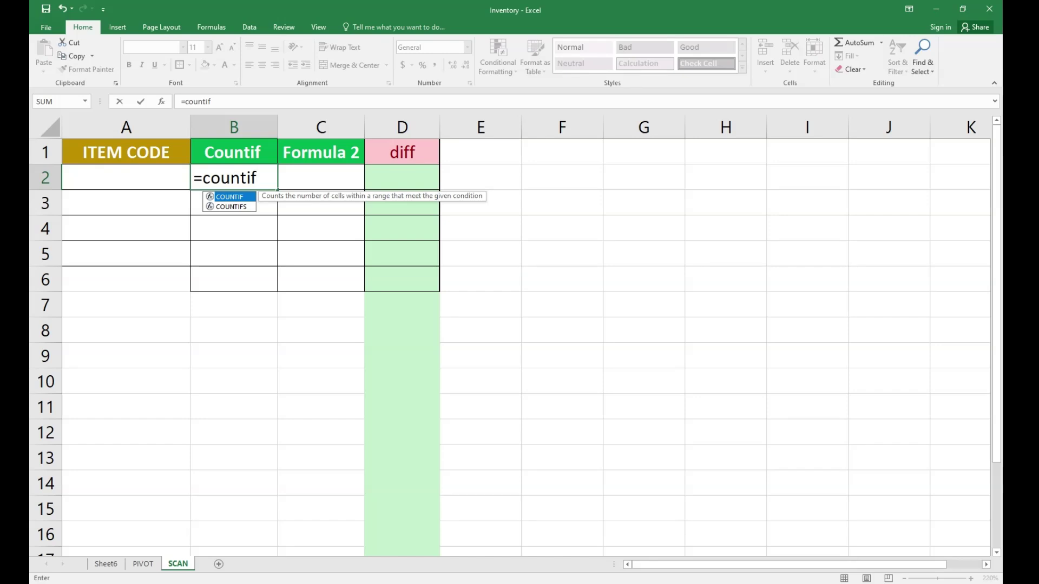
pyautogui.press('Tab')
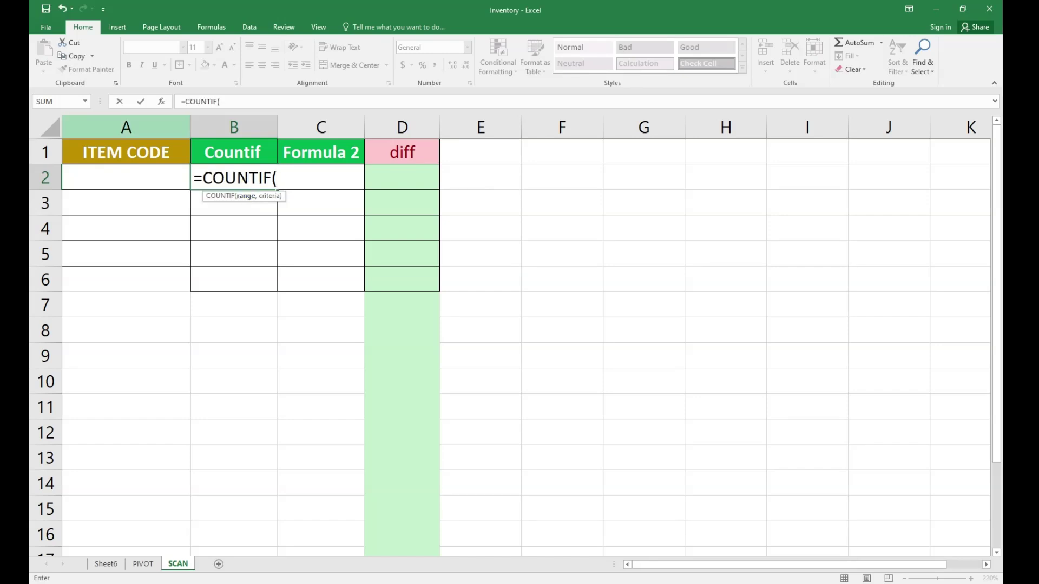
pyautogui.click(126, 127)
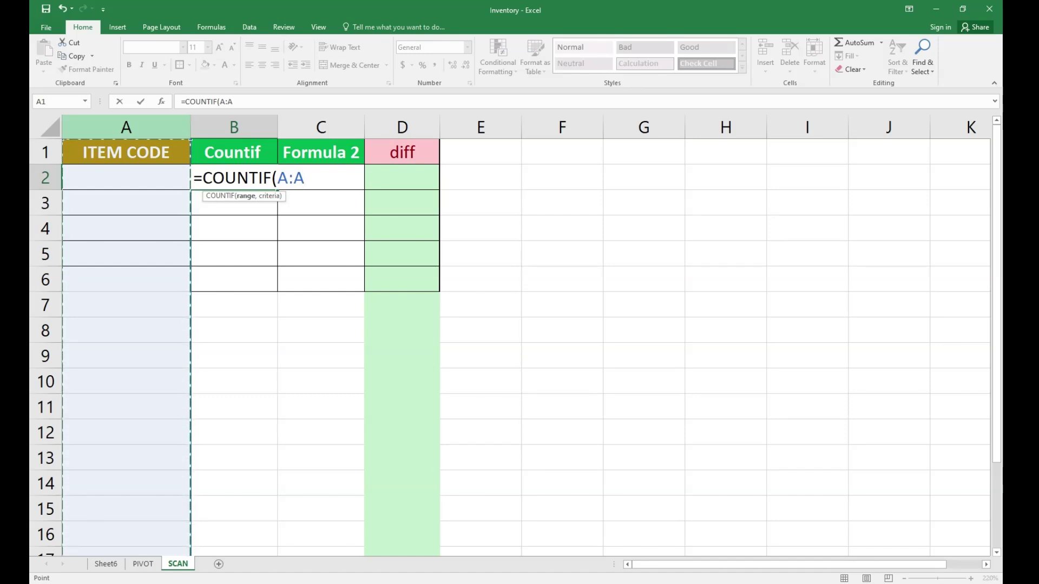
pyautogui.write(',')
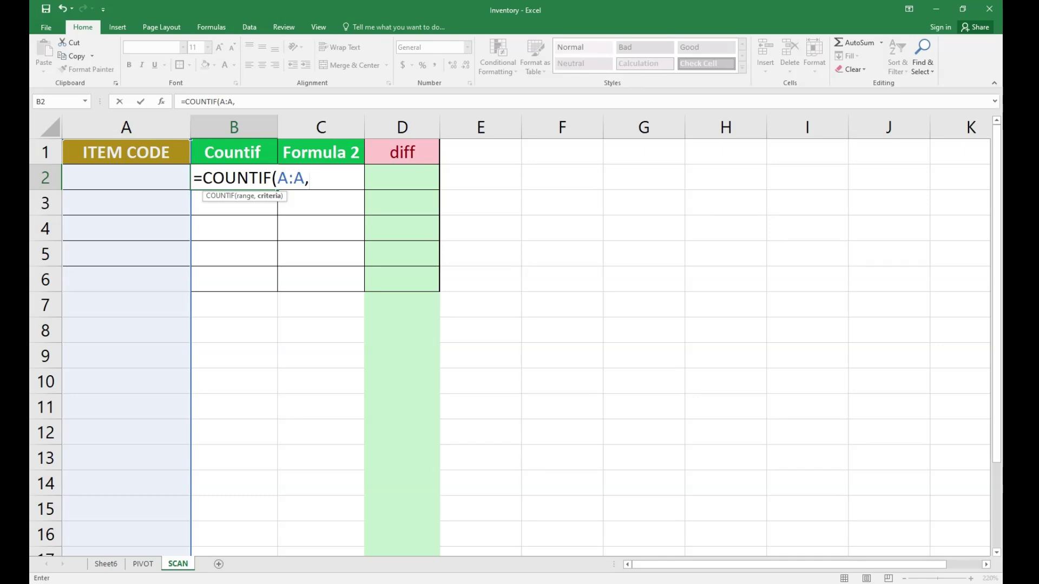
pyautogui.click(126, 177)
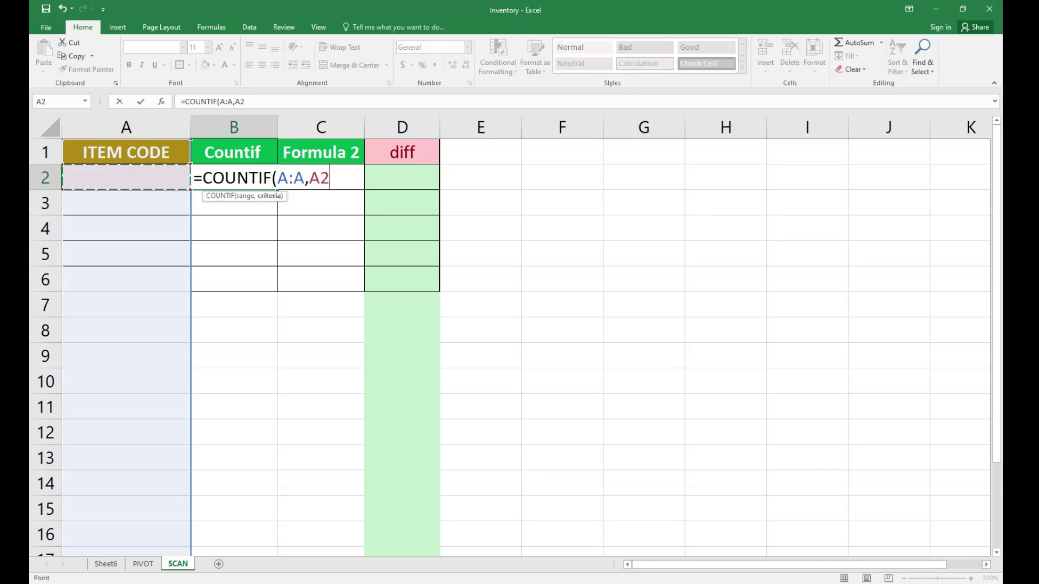
pyautogui.press('Return')
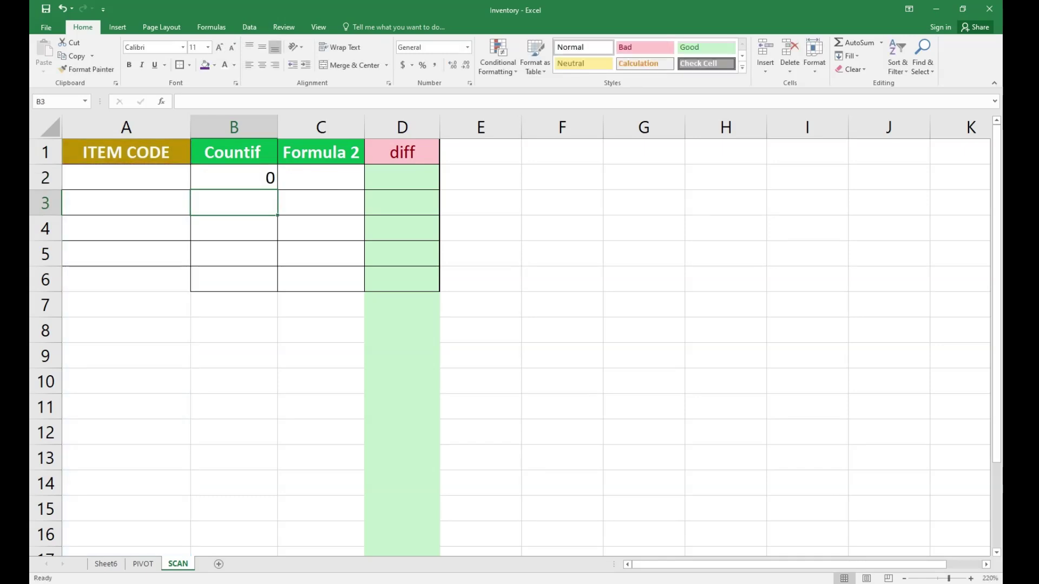
# - Test the count by entering 1 as the item code in A2 through A5, and clear the test entries
pyautogui.moveTo(126, 178); pyautogui.dragTo(126, 381)
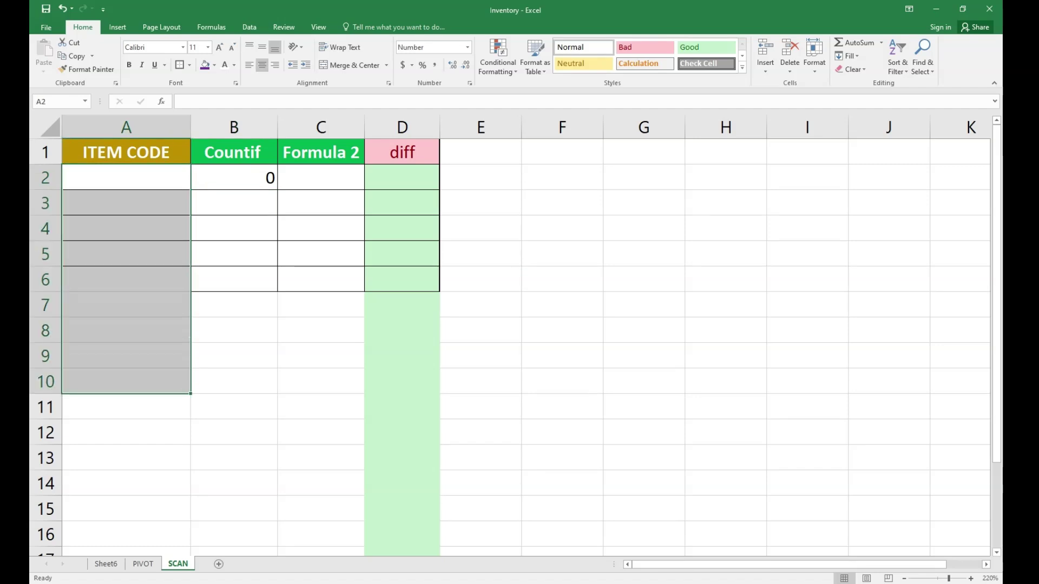
pyautogui.click(233, 178)
pyautogui.click(126, 177)
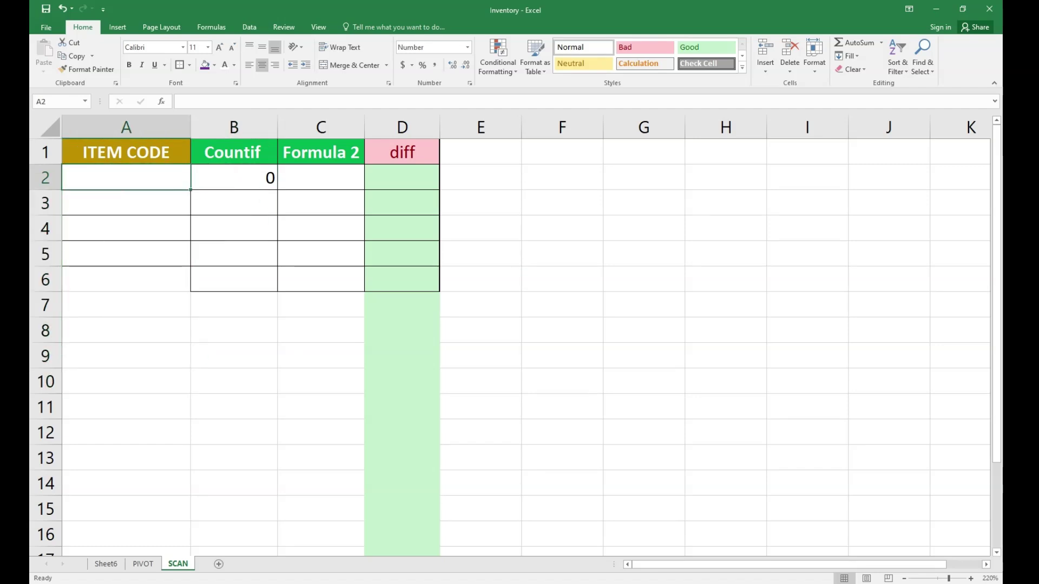
pyautogui.write('1')
pyautogui.press('Return')
pyautogui.write('1')
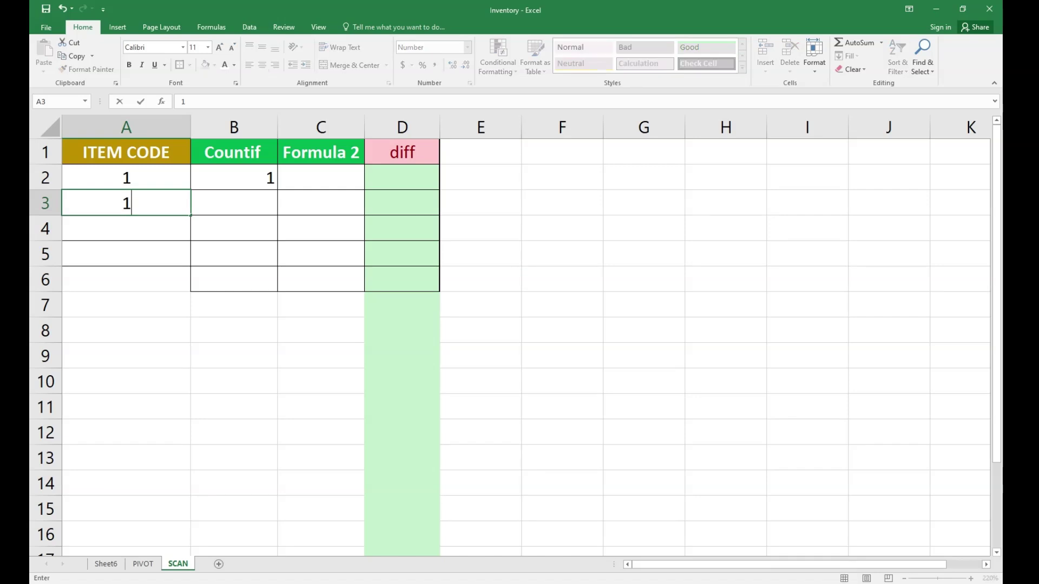
pyautogui.press('Return')
pyautogui.write('1')
pyautogui.press('Return')
pyautogui.write('1')
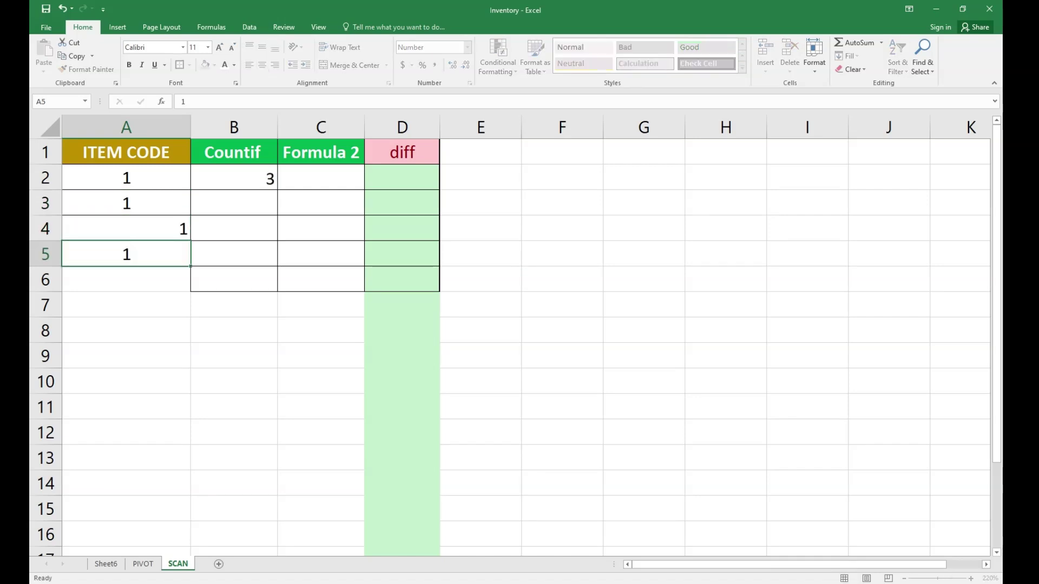
pyautogui.press('Return')
pyautogui.moveTo(126, 177); pyautogui.dragTo(126, 279)
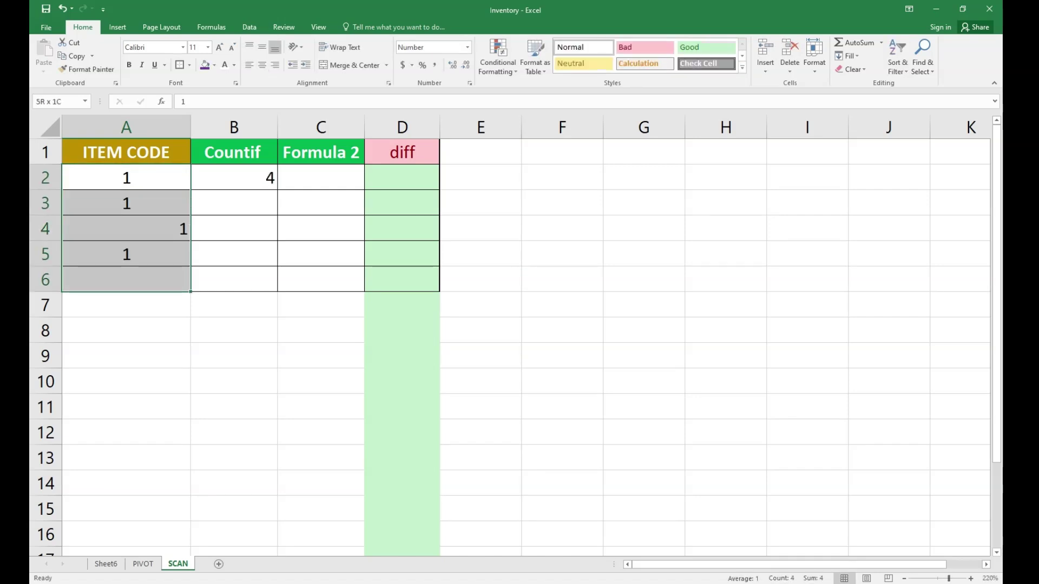
pyautogui.press('Delete')
# - Begin a VLOOKUP formula in C2 with the item code in A2 as the lookup value
pyautogui.press('Up')
pyautogui.press('Right')
pyautogui.press('Right')
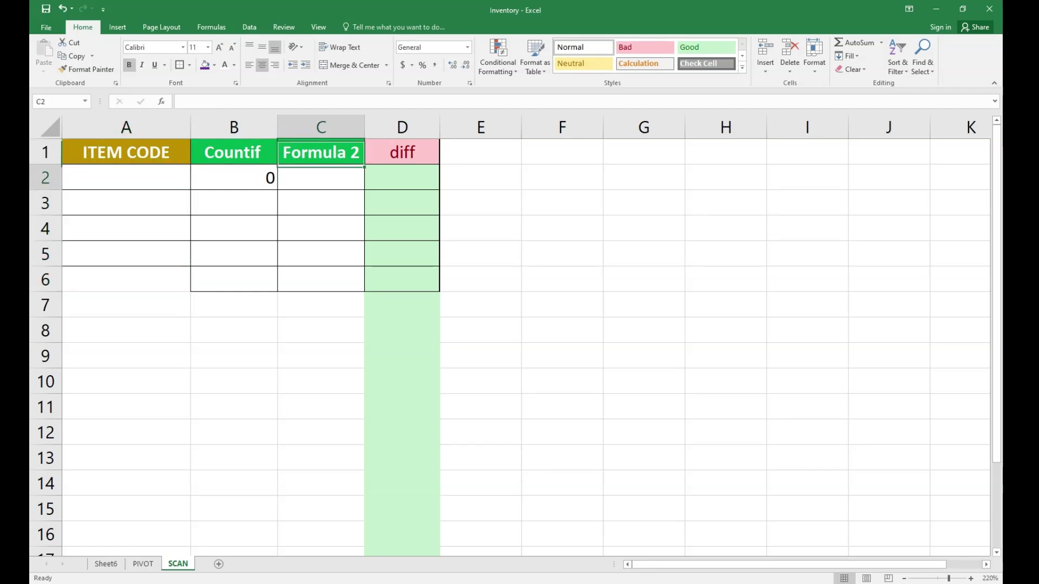
pyautogui.press('Down')
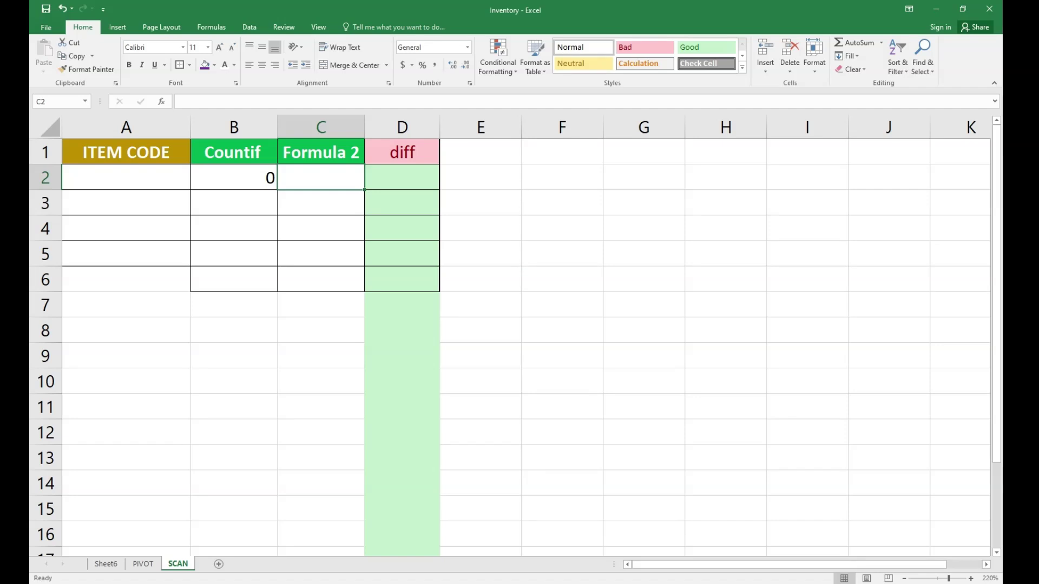
pyautogui.write('=v')
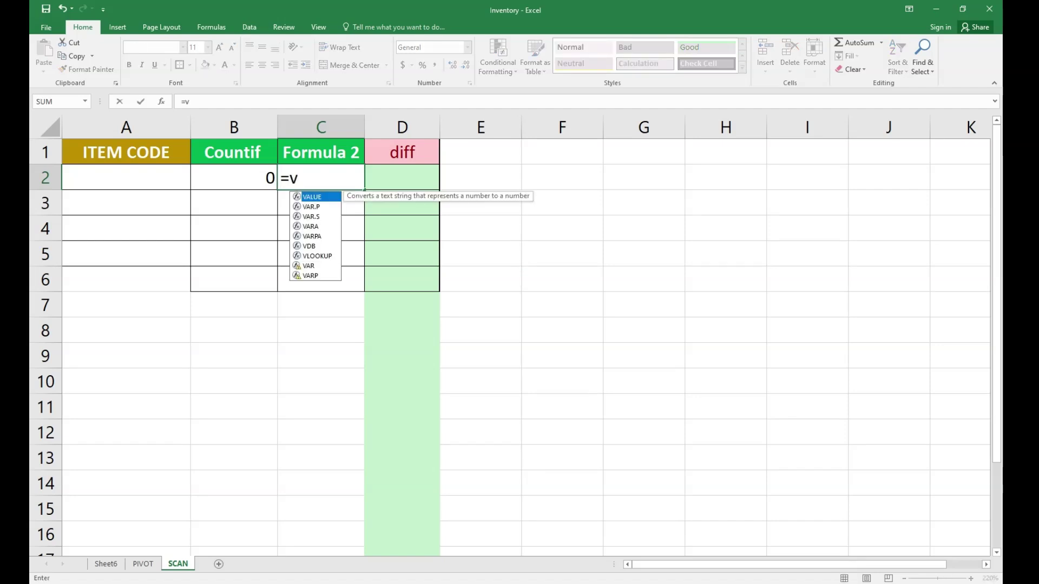
pyautogui.press('BackSpace')
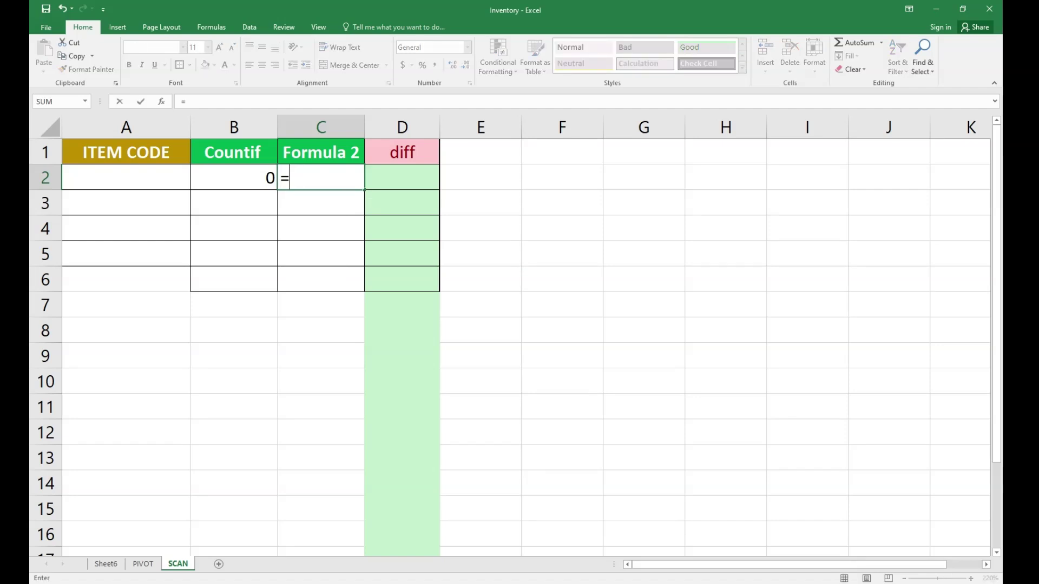
pyautogui.write('vl')
pyautogui.press('Tab')
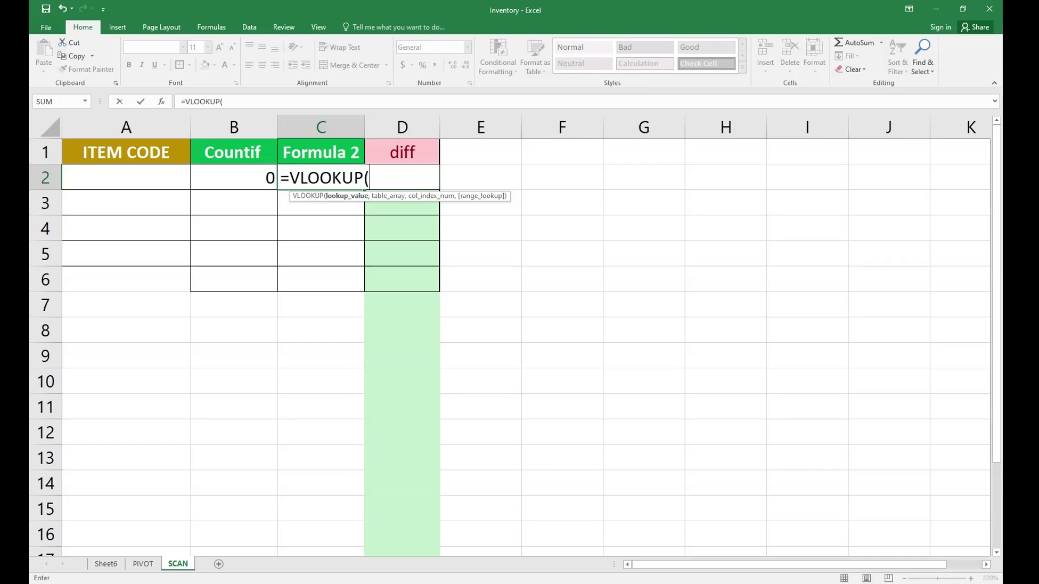
pyautogui.click(126, 178)
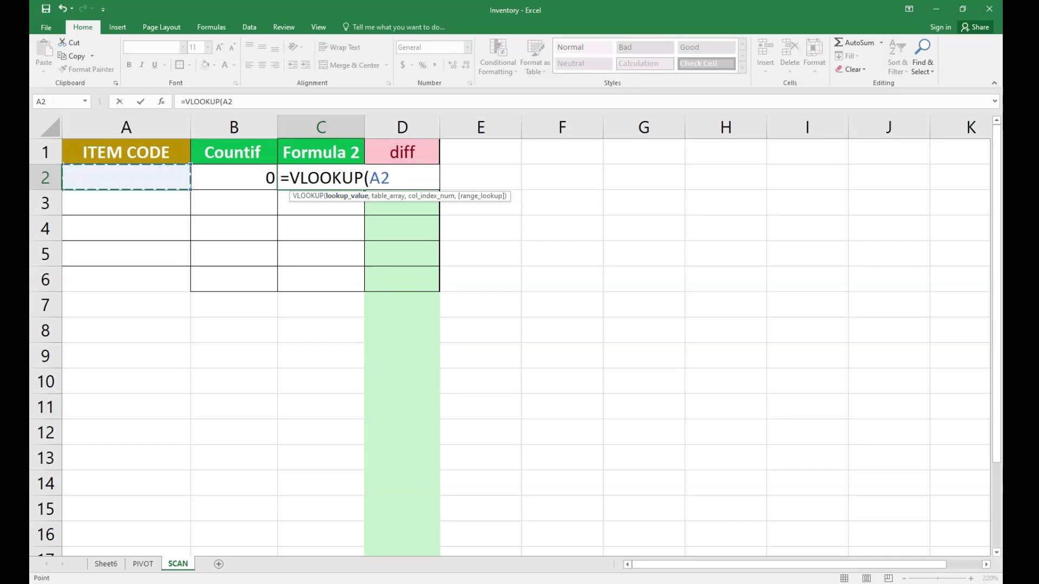
pyautogui.write(',')
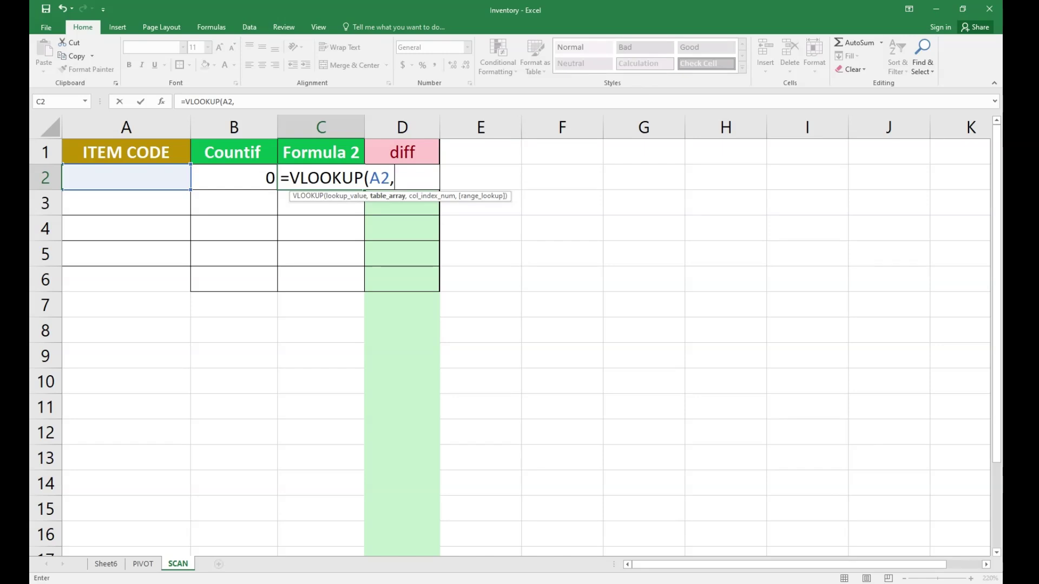
# - Set the VLOOKUP table array to columns A:B of the pivot table on Sheet6
pyautogui.click(142, 564)
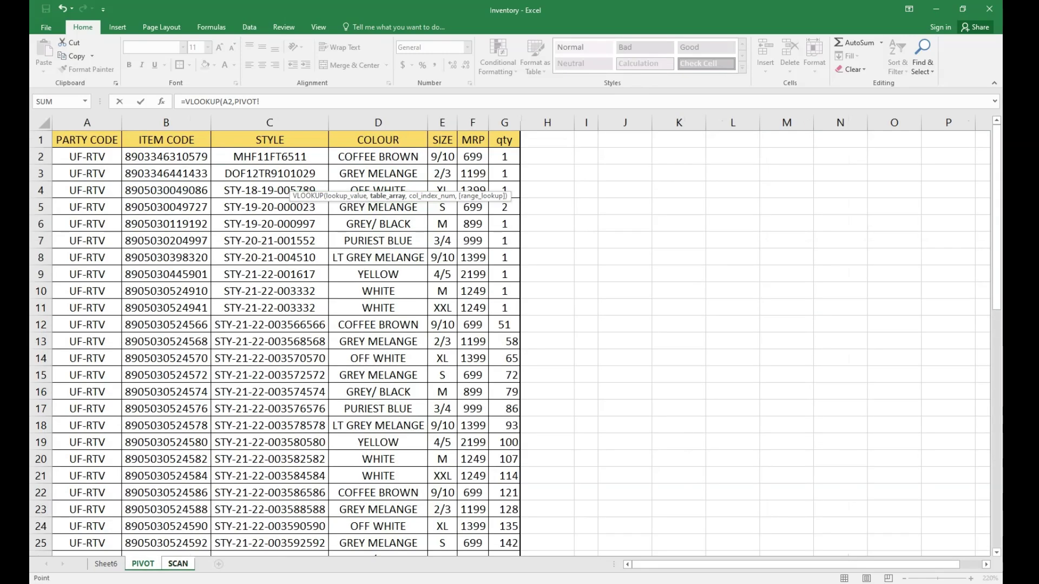
pyautogui.click(107, 564)
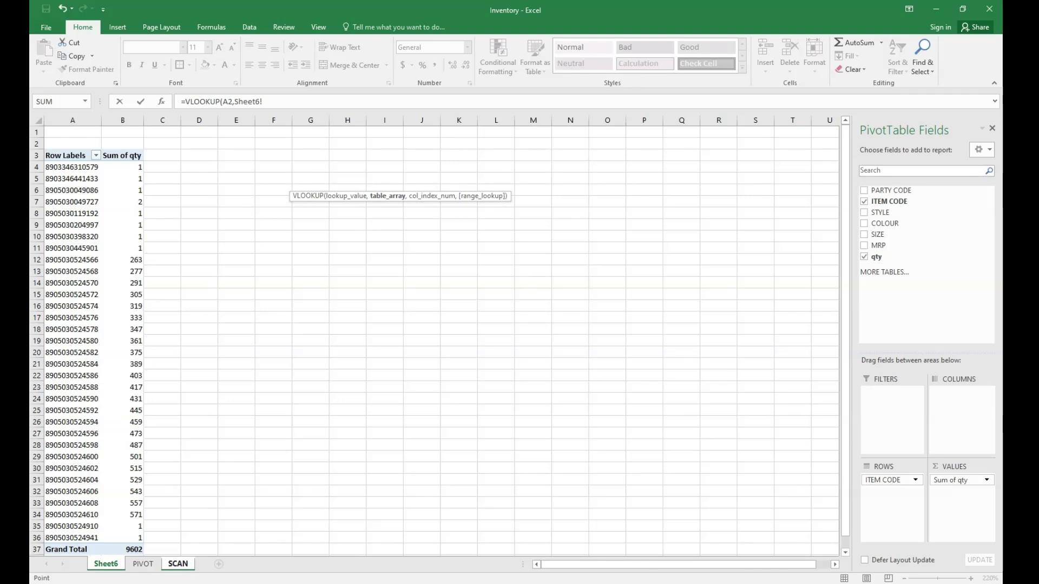
pyautogui.moveTo(72, 120); pyautogui.dragTo(123, 121)
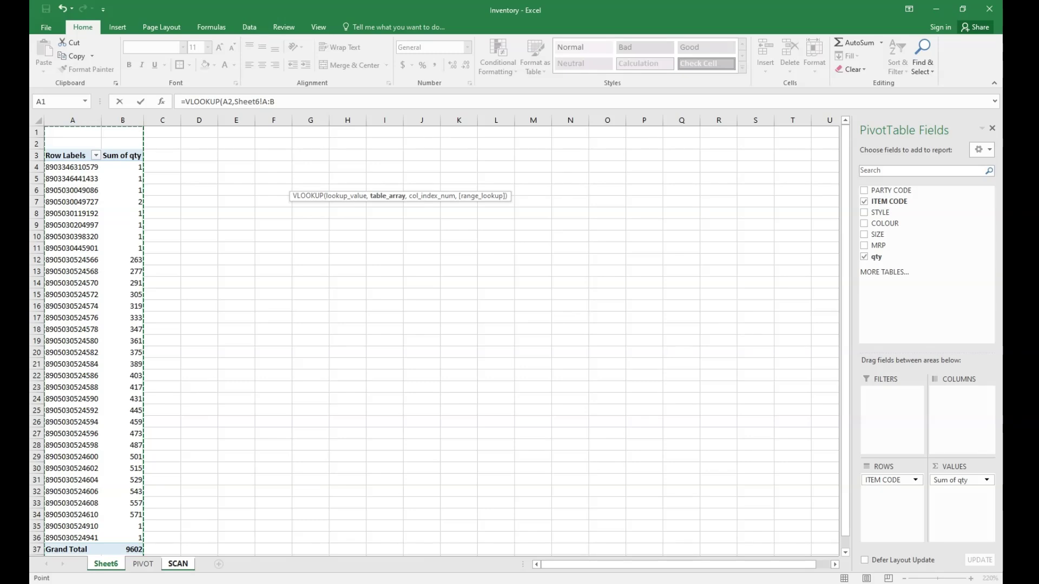
pyautogui.click(178, 564)
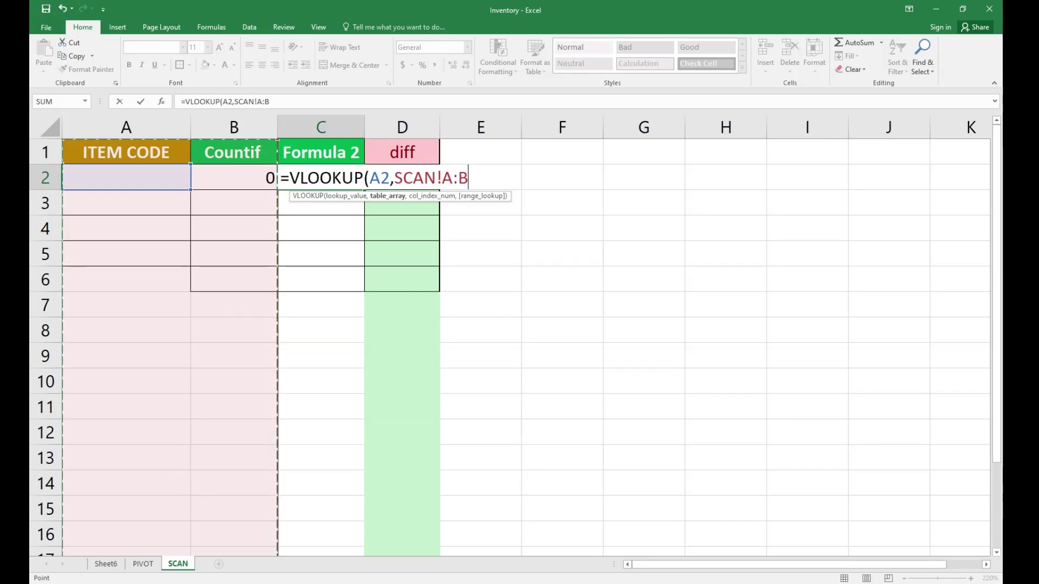
pyautogui.click(107, 564)
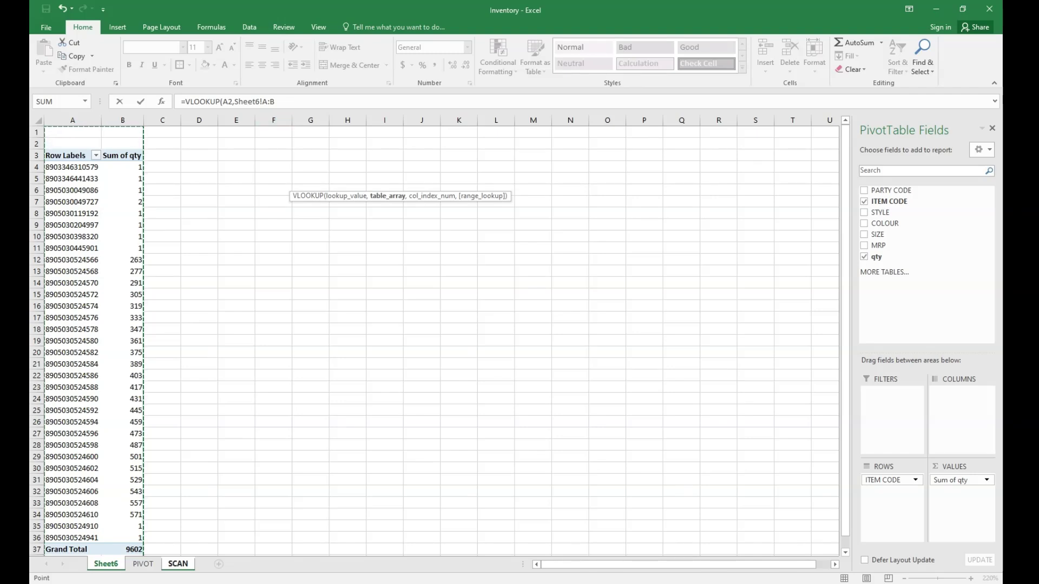
pyautogui.moveTo(274, 121); pyautogui.dragTo(511, 120)
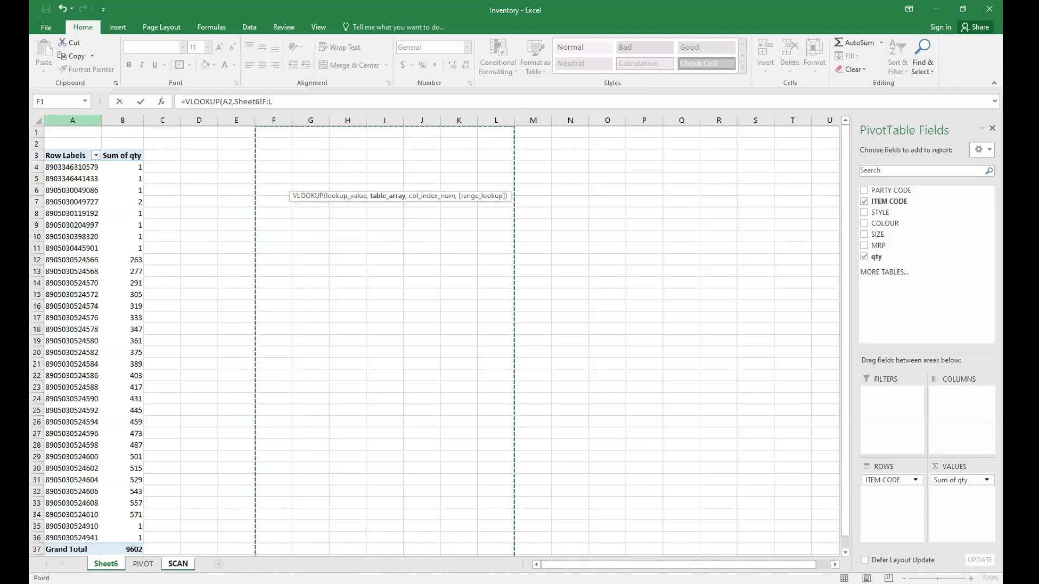
pyautogui.moveTo(72, 120); pyautogui.dragTo(122, 121)
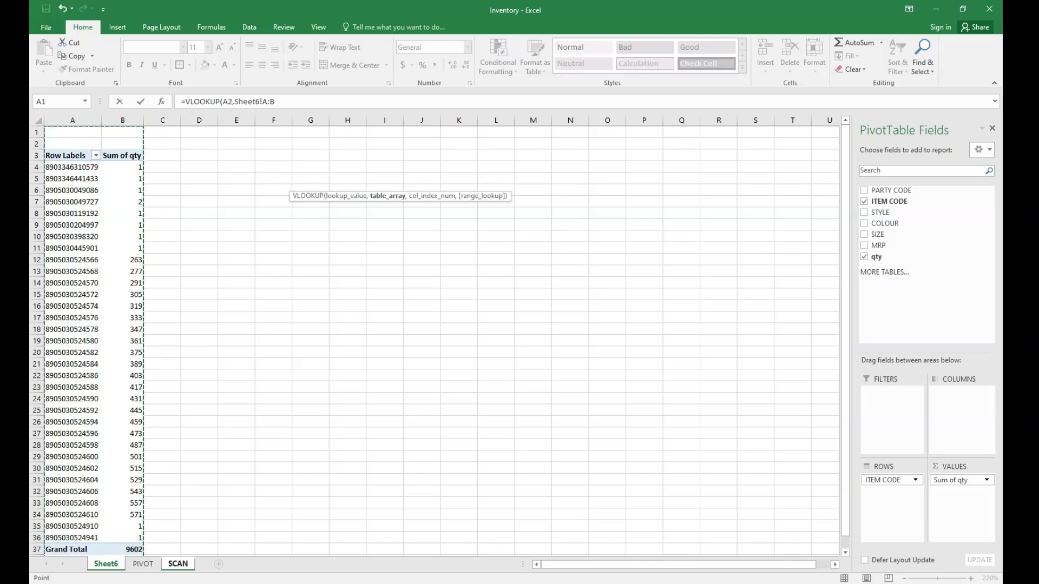
# - Complete the C2 formula as =VLOOKUP(A2,Sheet6!A:B,2,FALSE), returning column 2 with an exact match
pyautogui.write(',')
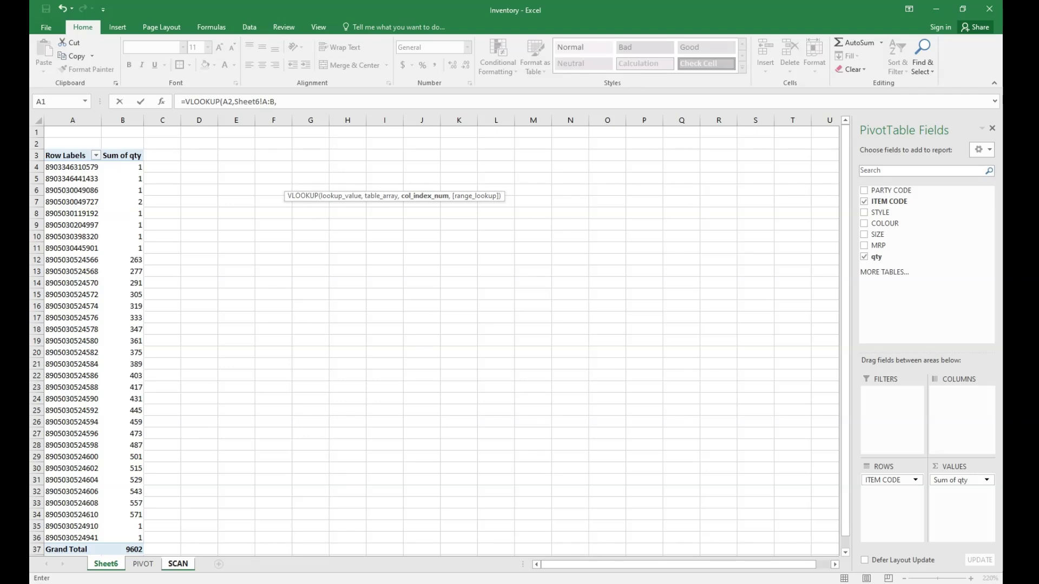
pyautogui.write(',')
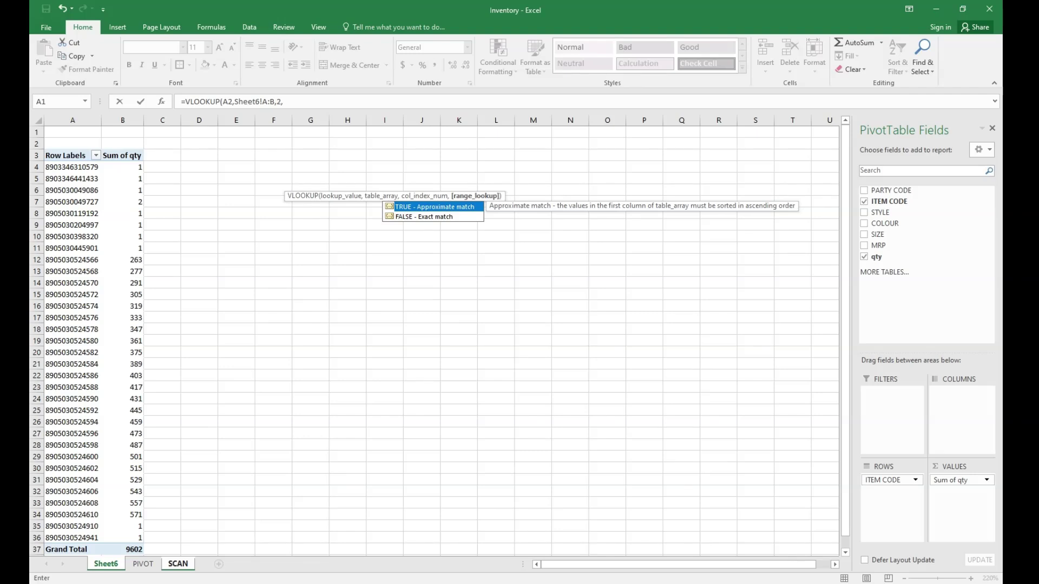
pyautogui.press('Down')
pyautogui.press('Tab')
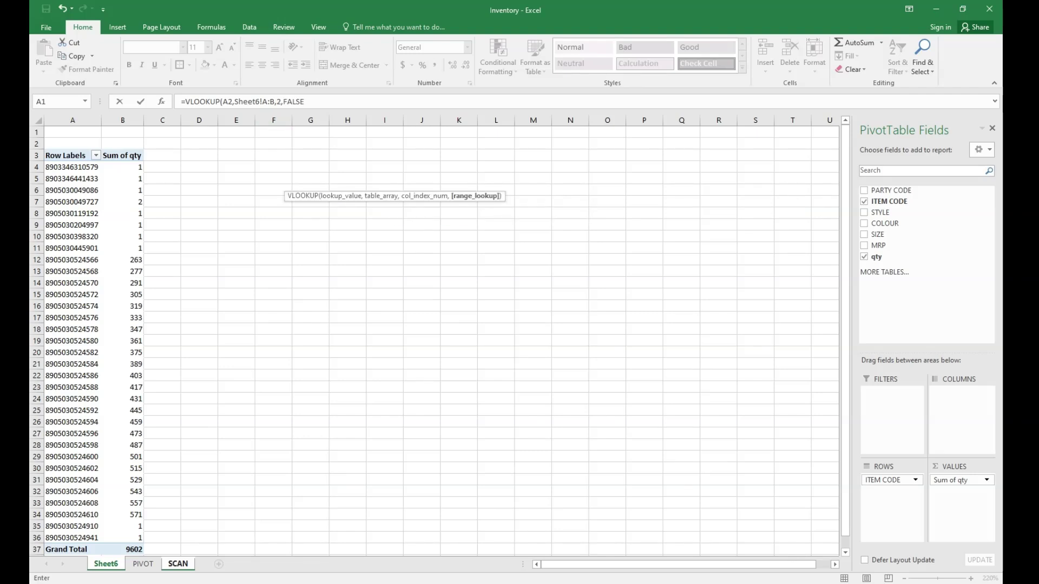
pyautogui.doubleClick(293, 102)
pyautogui.click(181, 102)
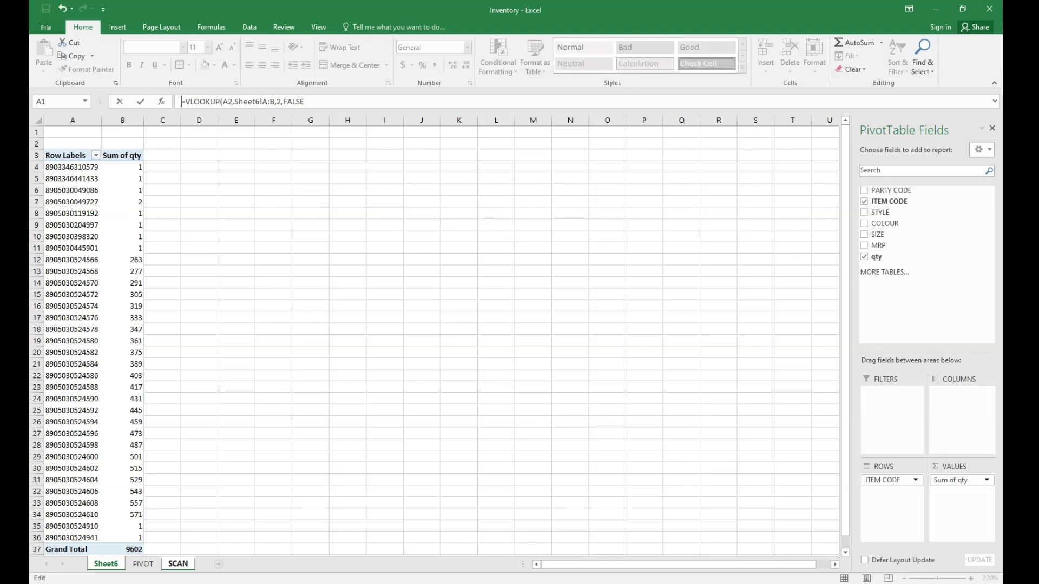
pyautogui.click(305, 102)
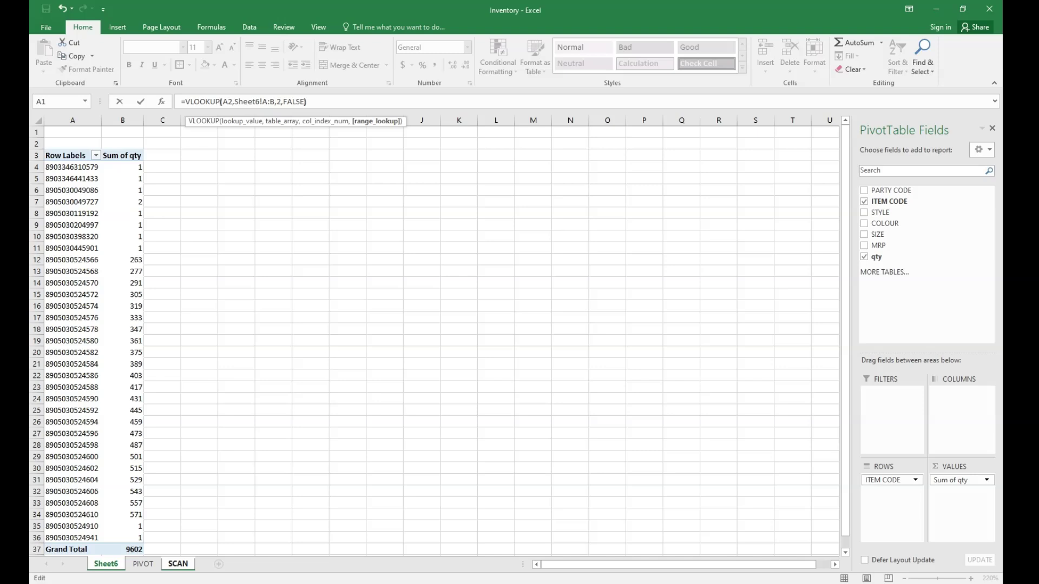
pyautogui.press('Return')
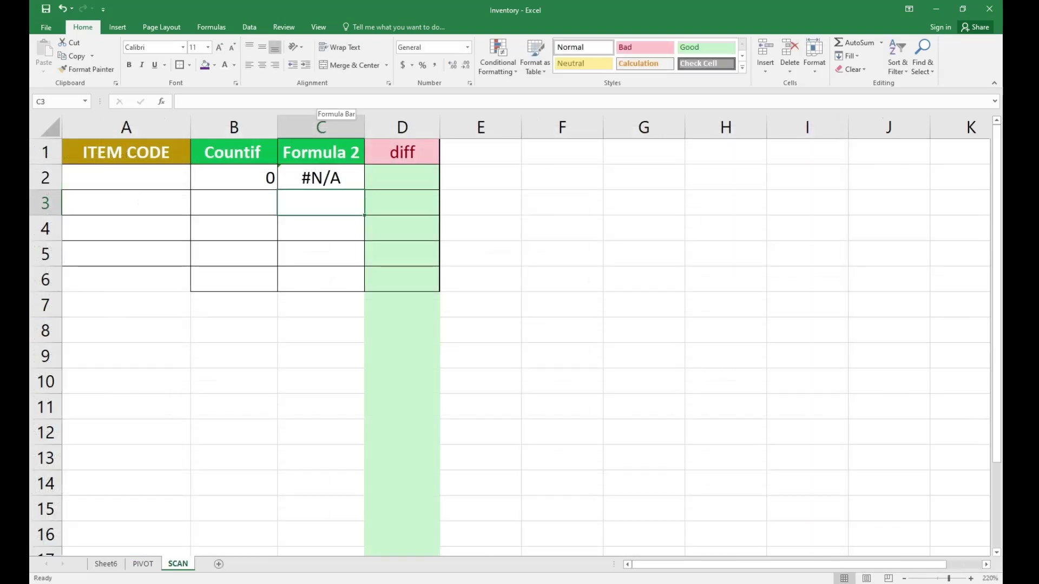
pyautogui.press('Up')
pyautogui.hotkey('ctrl', 'c')
pyautogui.hotkey('shift', 'Down')
pyautogui.hotkey('shift', 'Down')
pyautogui.hotkey('shift', 'Down')
pyautogui.hotkey('shift', 'Down')
pyautogui.hotkey('shift', 'Down')
pyautogui.hotkey('shift', 'Down')
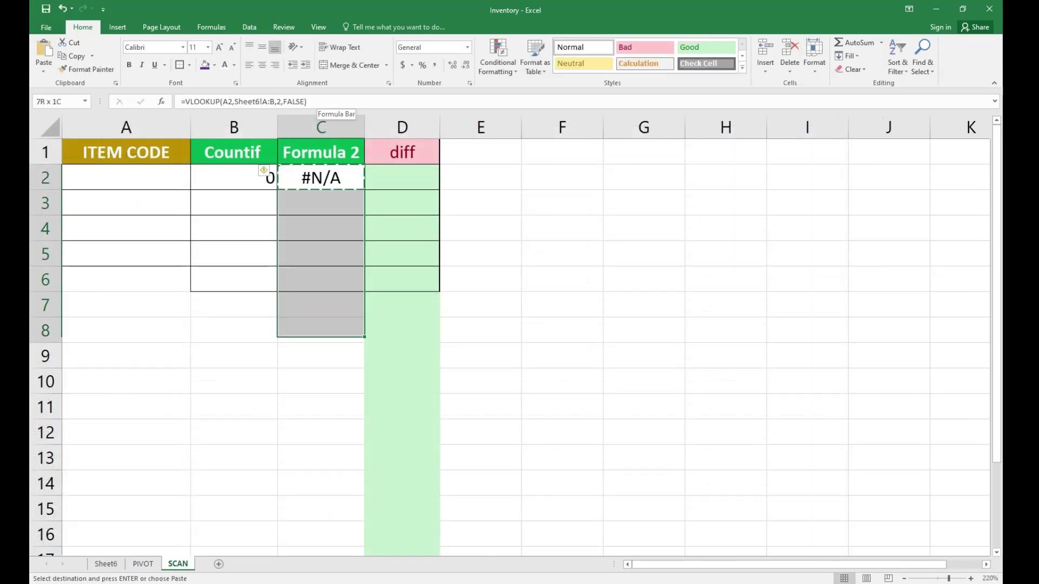
pyautogui.hotkey('shift', 'Down')
pyautogui.click(402, 228)
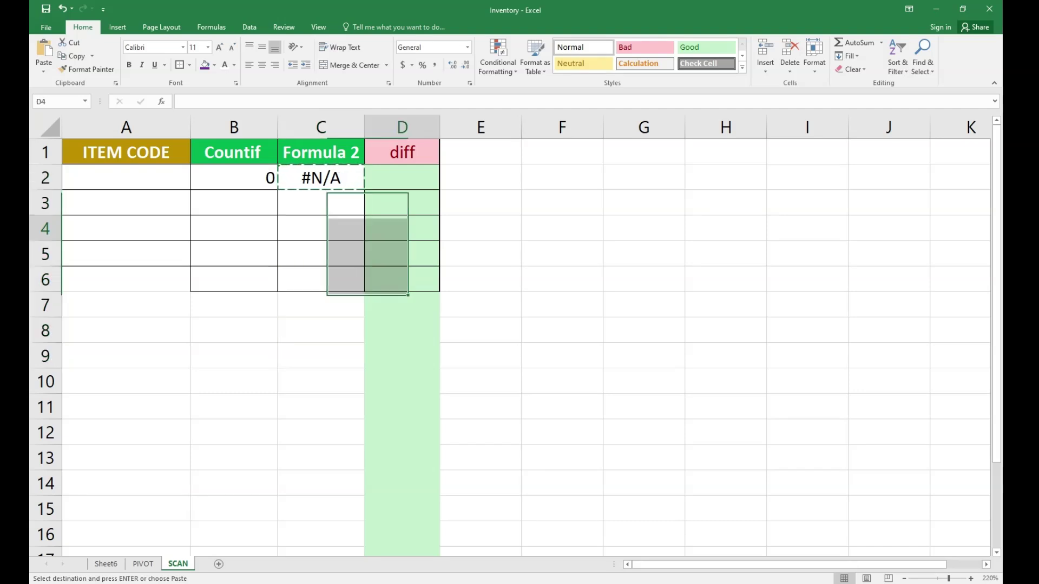
# - Fill the VLOOKUP formula from C2 down to C9
pyautogui.click(321, 177)
pyautogui.moveTo(364, 190); pyautogui.dragTo(364, 359)
pyautogui.click(480, 407)
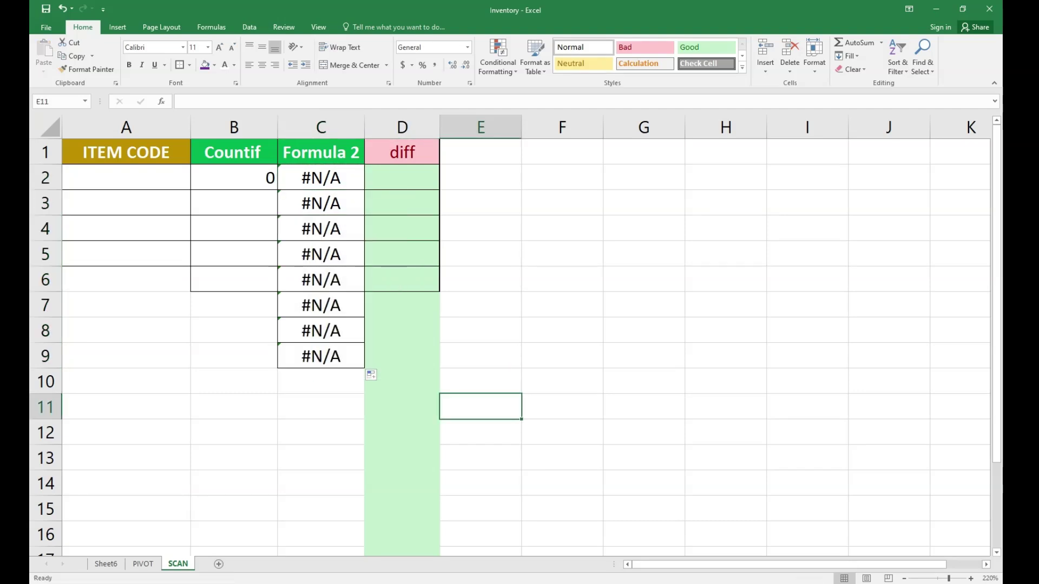
# - Enter =B2-C2 in D2 to calculate the difference between the scanned count and the stock quantity
pyautogui.click(402, 178)
pyautogui.write('=+')
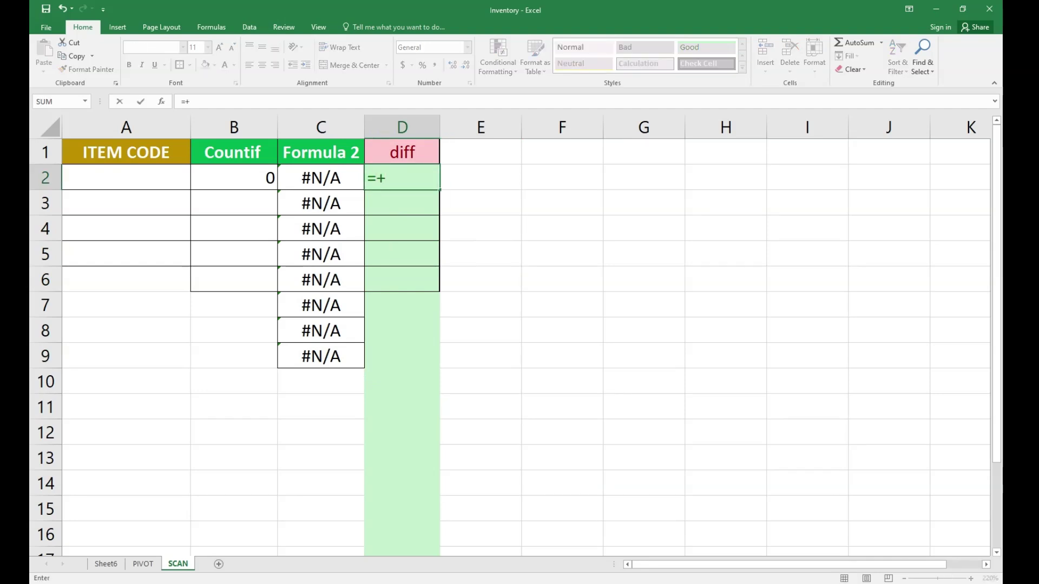
pyautogui.press('Escape')
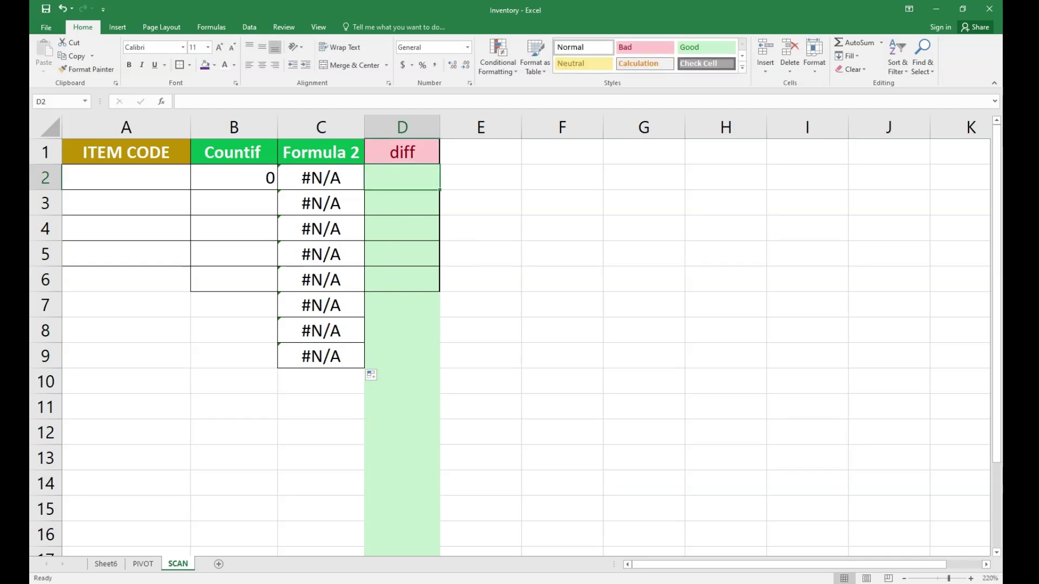
pyautogui.write('=')
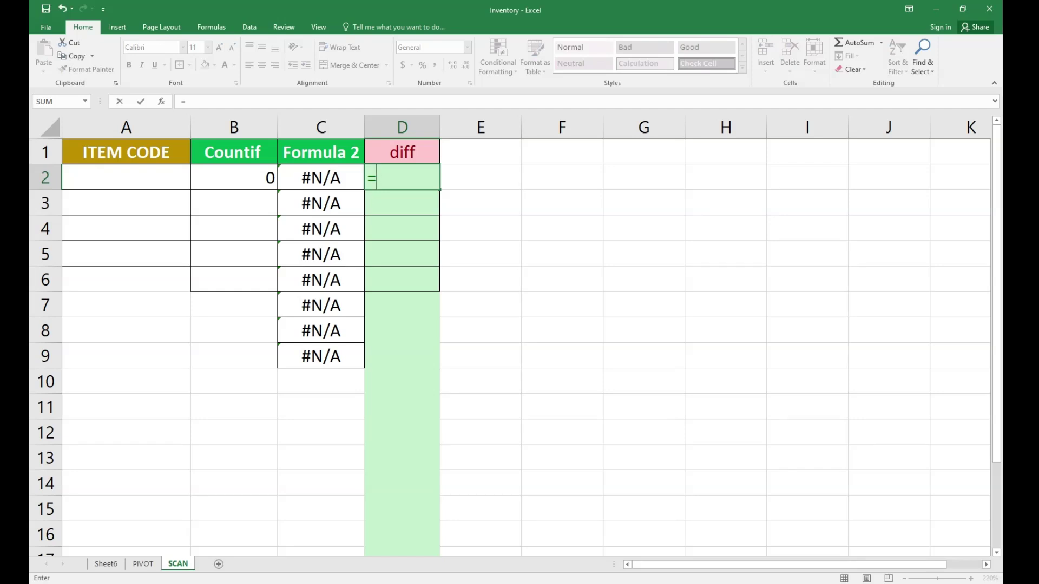
pyautogui.click(234, 177)
pyautogui.write('-')
pyautogui.click(320, 177)
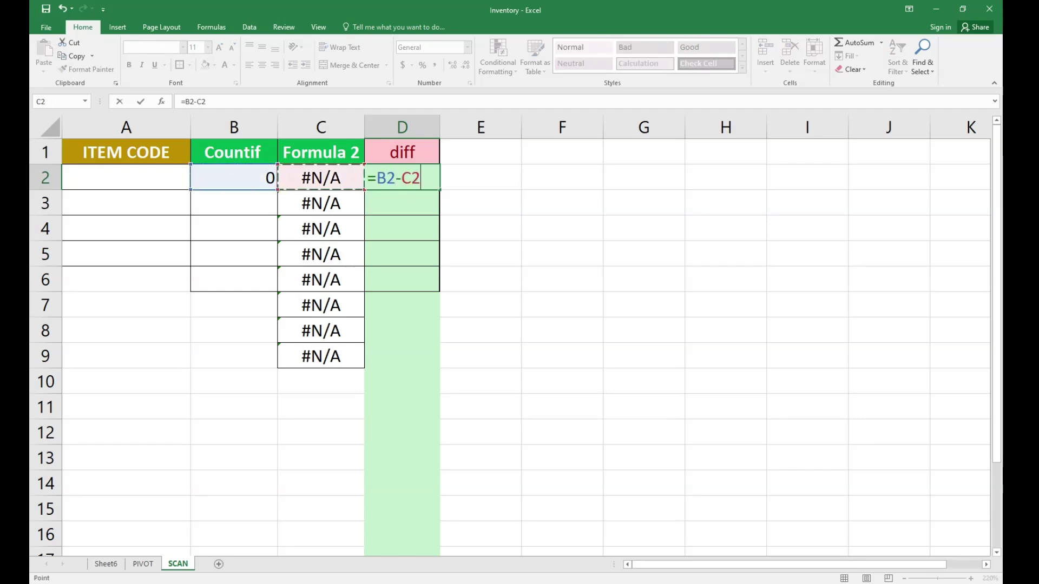
pyautogui.hotkey('ctrl', 'Return')
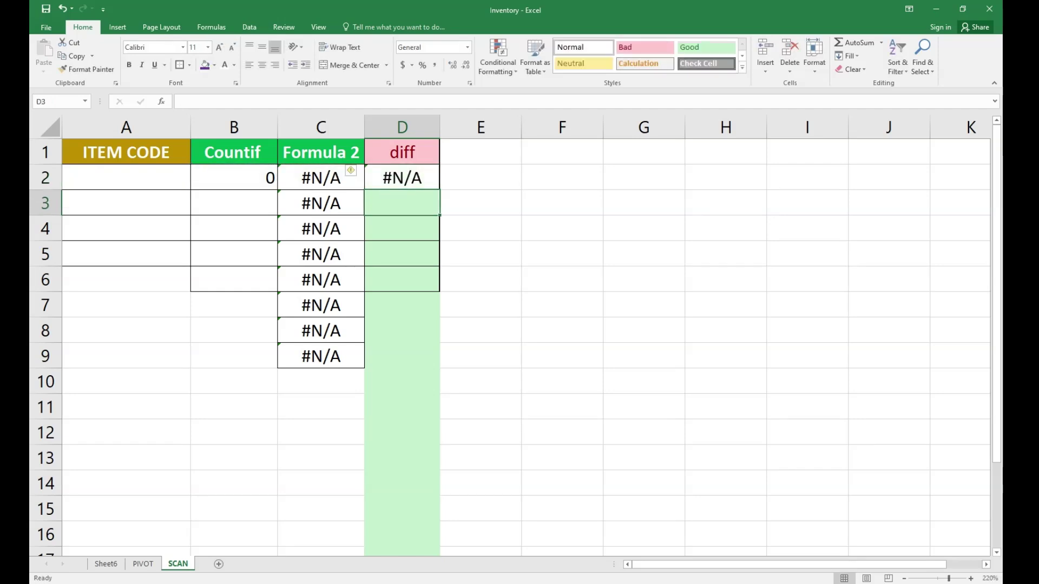
# - Copy the difference formula from D2 down to D10
pyautogui.hotkey('ctrl', 'c')
pyautogui.hotkey('shift', 'Down')
pyautogui.hotkey('shift', 'Down')
pyautogui.hotkey('shift', 'Down')
pyautogui.hotkey('shift', 'Down')
pyautogui.hotkey('shift', 'Down')
pyautogui.hotkey('shift', 'Down')
pyautogui.hotkey('shift', 'Down')
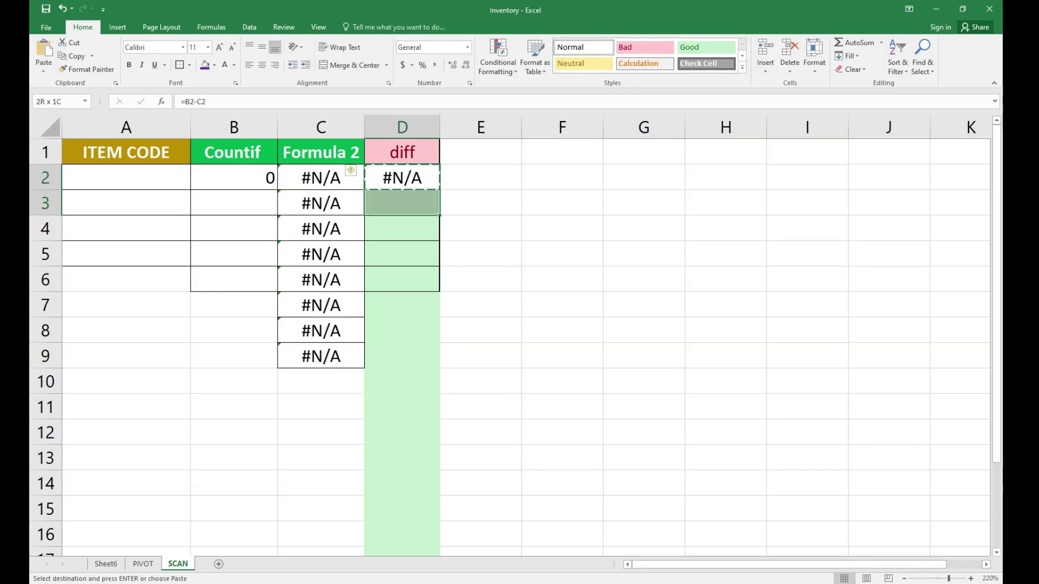
pyautogui.hotkey('shift', 'Down')
pyautogui.hotkey('ctrl', 'v')
pyautogui.press('Escape')
pyautogui.hotkey('ctrl', 'Home')
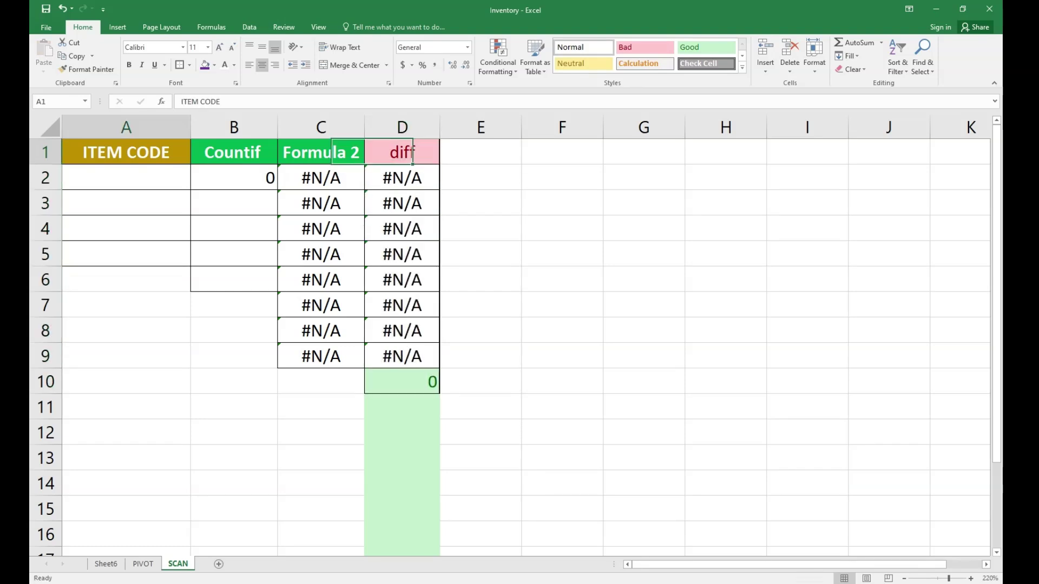
# - Fill the COUNTIF formula from B2 down to B9
pyautogui.press('Down')
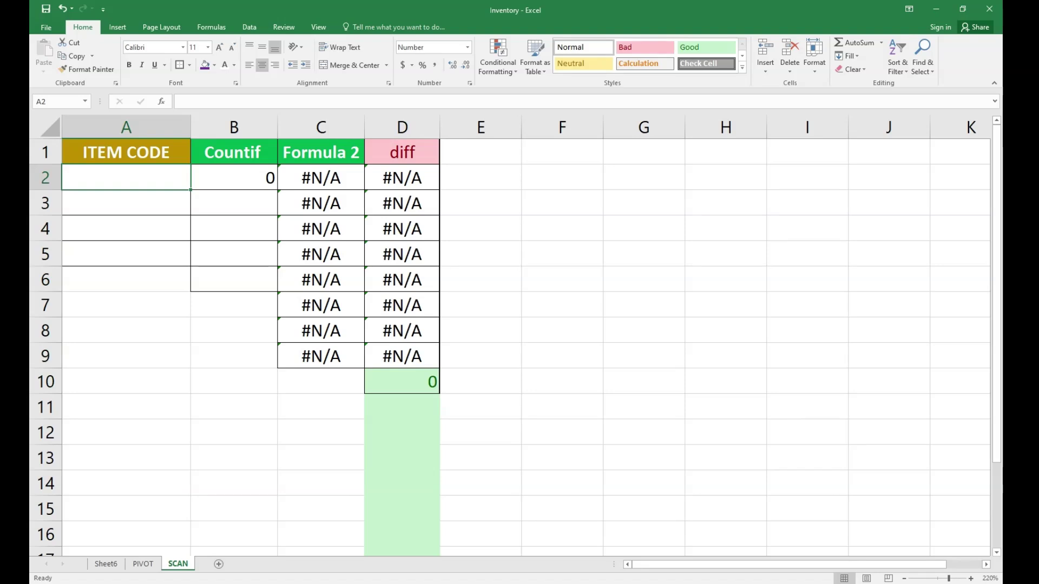
pyautogui.press('Right')
pyautogui.hotkey('ctrl', 'Down')
pyautogui.press('Left')
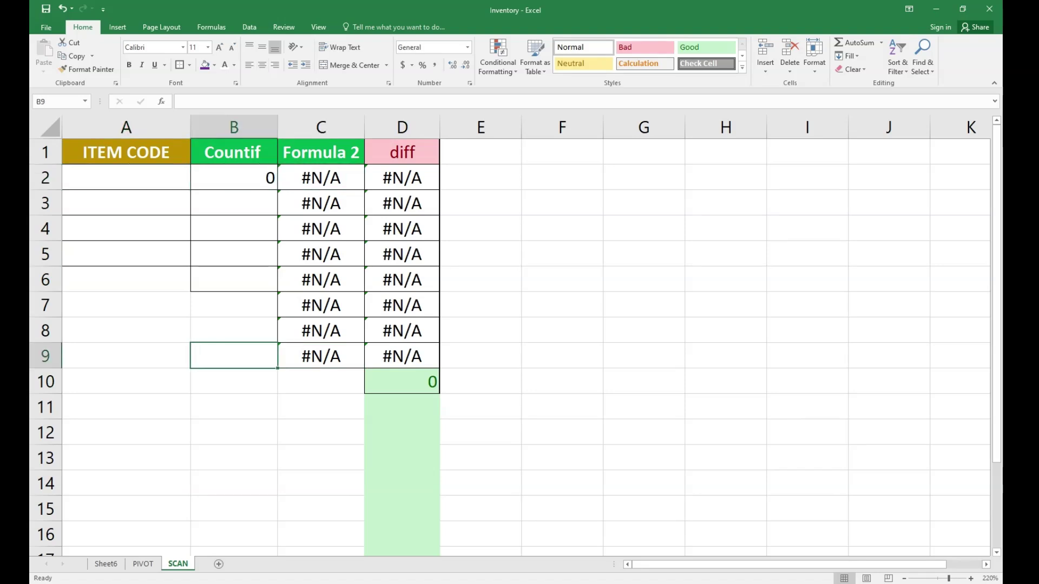
pyautogui.hotkey('ctrl', 'shift', 'Up')
pyautogui.hotkey('ctrl', 'd')
# - Fill the Countif, Formula 2 and diff formulas in columns B to D from row 9 down to row 92
pyautogui.press('Down')
pyautogui.press('Down')
pyautogui.press('Down')
pyautogui.press('Down')
pyautogui.press('Down')
pyautogui.press('Down')
pyautogui.press('Down')
pyautogui.press('Down')
pyautogui.press('Down')
pyautogui.press('Down')
pyautogui.press('Down')
pyautogui.press('Down')
pyautogui.press('Down')
pyautogui.press('Down')
pyautogui.press('Down')
pyautogui.press('Down')
pyautogui.press('Down')
pyautogui.press('Down')
pyautogui.press('Down')
pyautogui.press('Down')
pyautogui.press('Down')
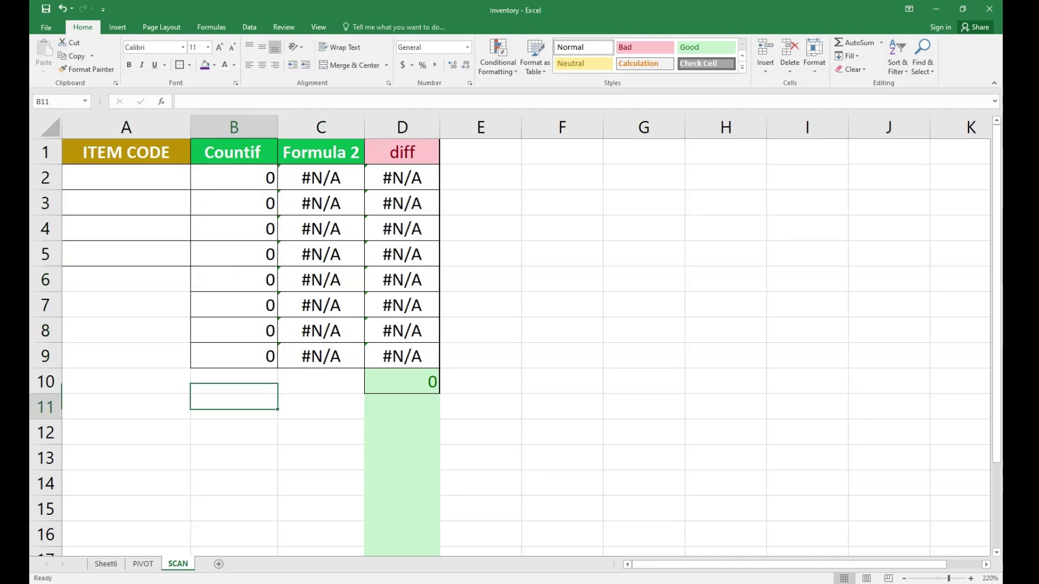
pyautogui.hotkey('shift', 'Right')
pyautogui.hotkey('shift', 'Right')
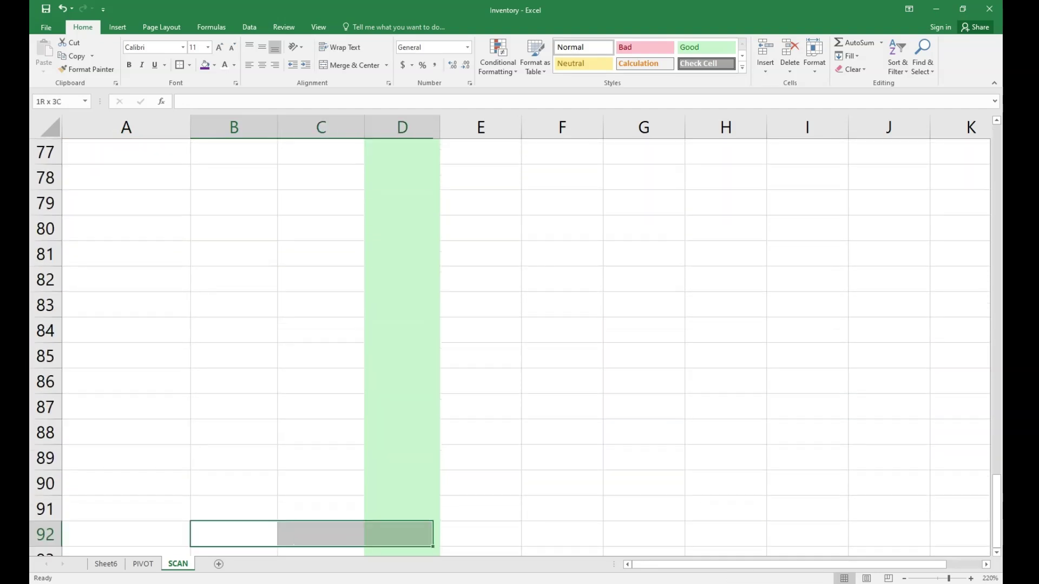
pyautogui.hotkey('ctrl', 'shift', 'Up')
pyautogui.hotkey('ctrl', 'd')
pyautogui.hotkey('ctrl', 'Up')
pyautogui.press('Right')
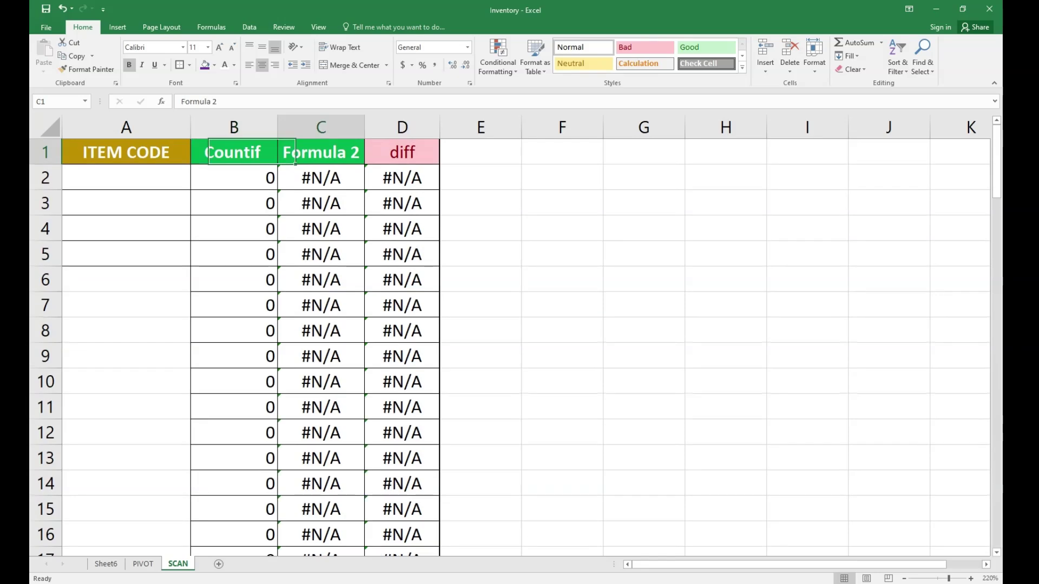
# - Copy the seven item codes in cells B9:B15 of the PIVOT sheet
pyautogui.press('Down')
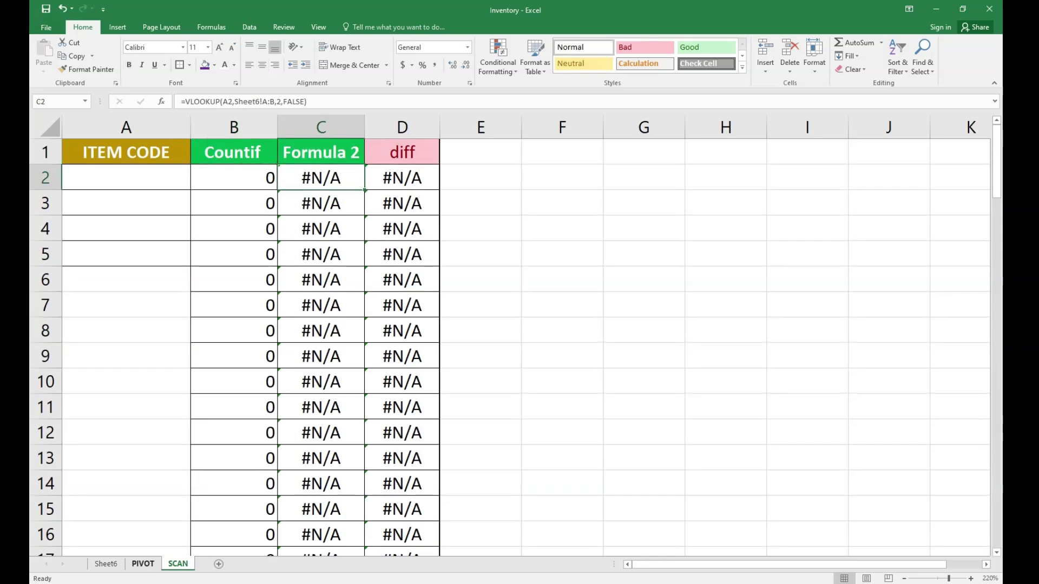
pyautogui.click(143, 564)
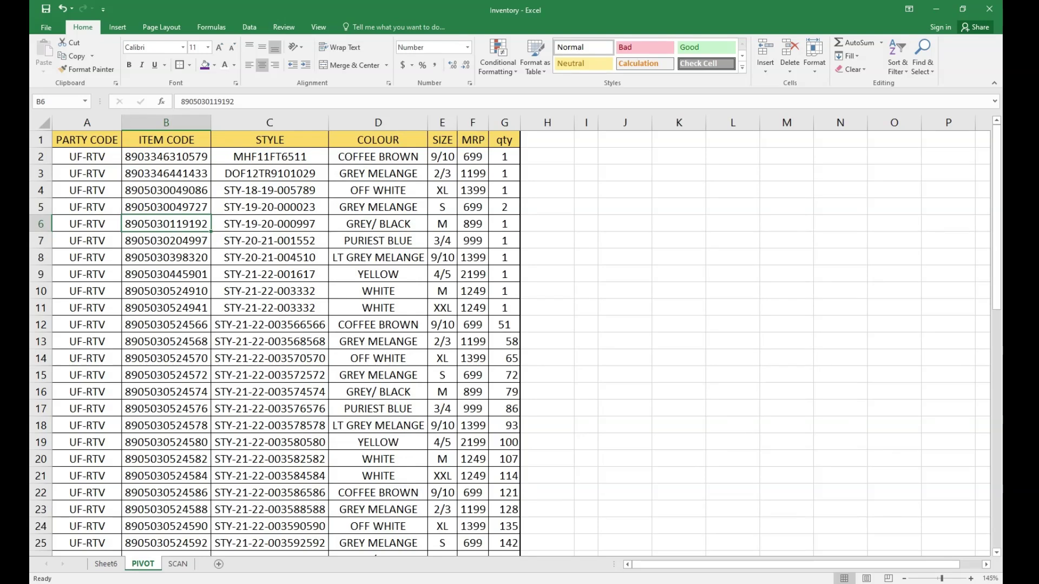
pyautogui.hotkey('ctrl', 'Up')
pyautogui.press('Down')
pyautogui.press('Down')
pyautogui.press('Down')
pyautogui.press('Down')
pyautogui.press('Down')
pyautogui.press('Down')
pyautogui.press('Down')
pyautogui.press('Down')
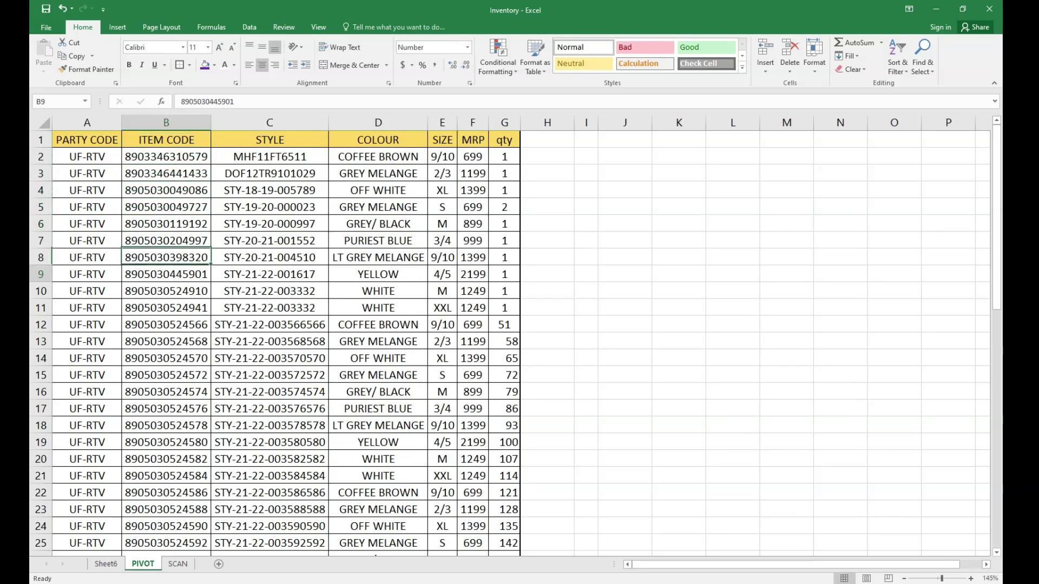
pyautogui.hotkey('shift', 'Down')
pyautogui.hotkey('shift', 'Down')
pyautogui.hotkey('shift', 'Down')
pyautogui.hotkey('shift', 'Down')
pyautogui.hotkey('shift', 'Down')
pyautogui.hotkey('shift', 'Down')
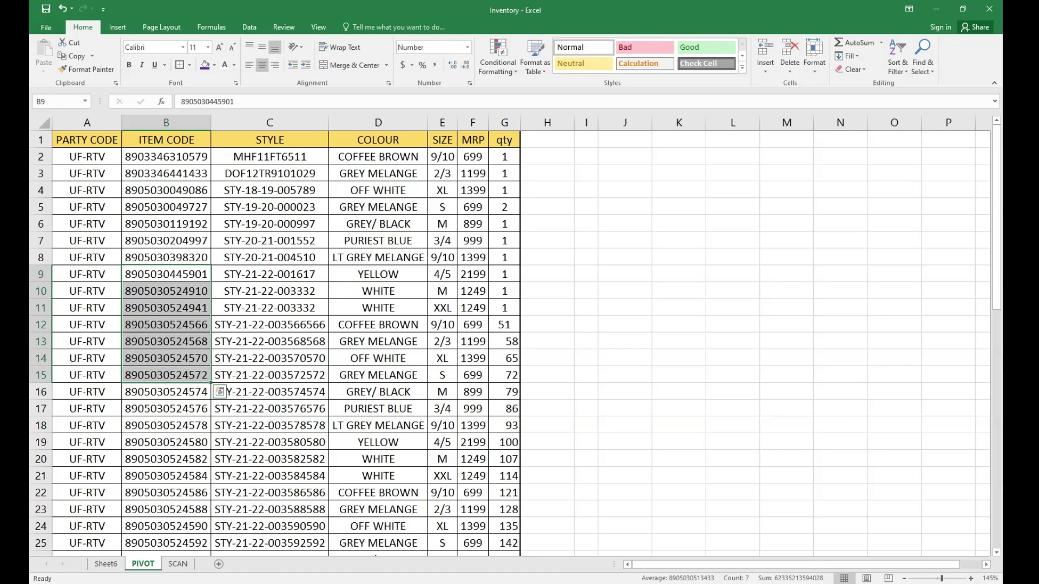
pyautogui.hotkey('ctrl', 'c')
# - Paste the copied item codes into the ITEM CODE column of the SCAN sheet, starting at A2
pyautogui.hotkey('ctrl', 'pagedown')
pyautogui.press('Up')
pyautogui.press('Left')
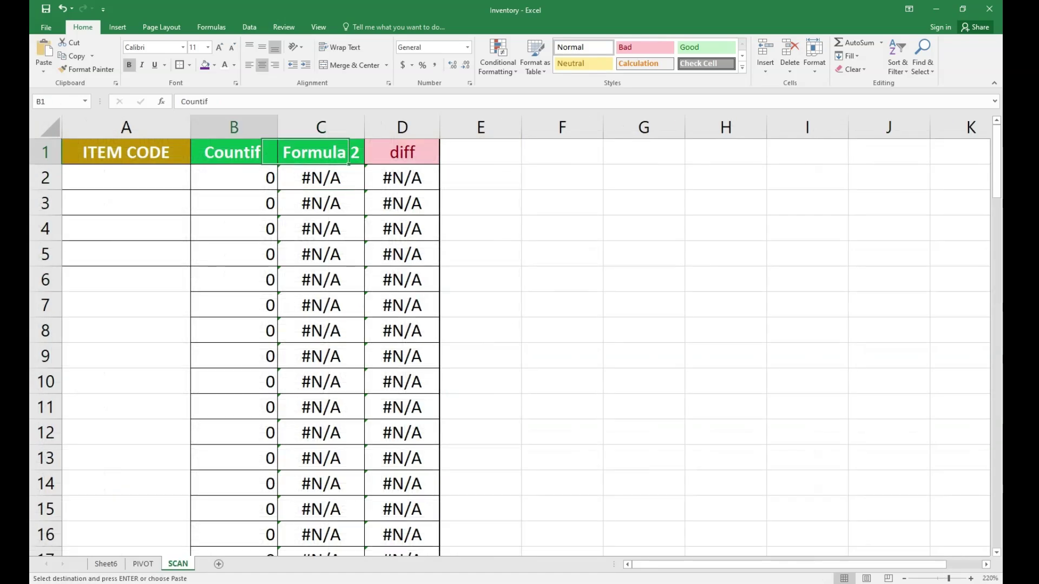
pyautogui.press('Left')
pyautogui.press('Down')
pyautogui.hotkey('ctrl', 'v')
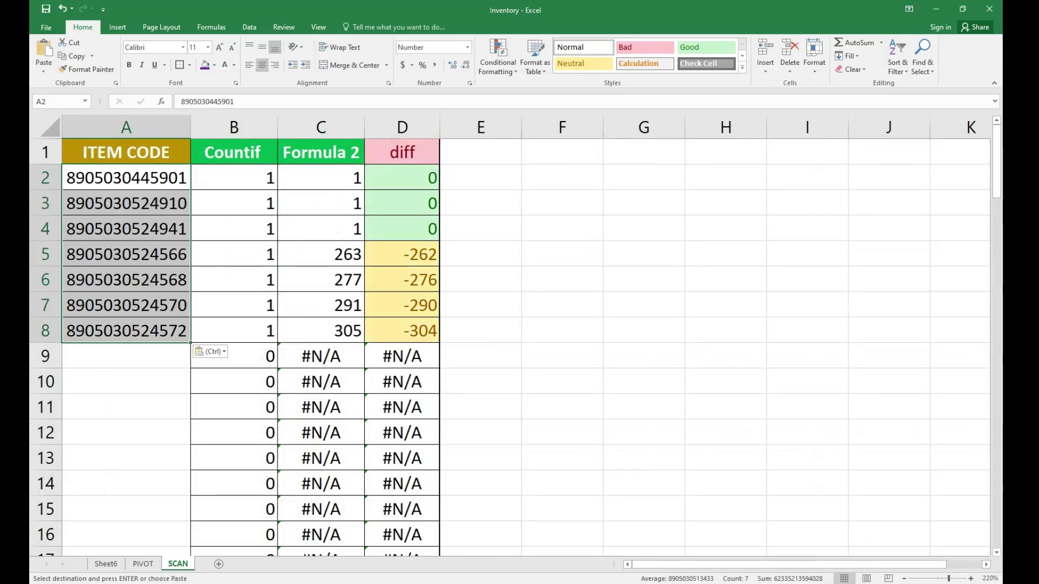
pyautogui.press('Right')
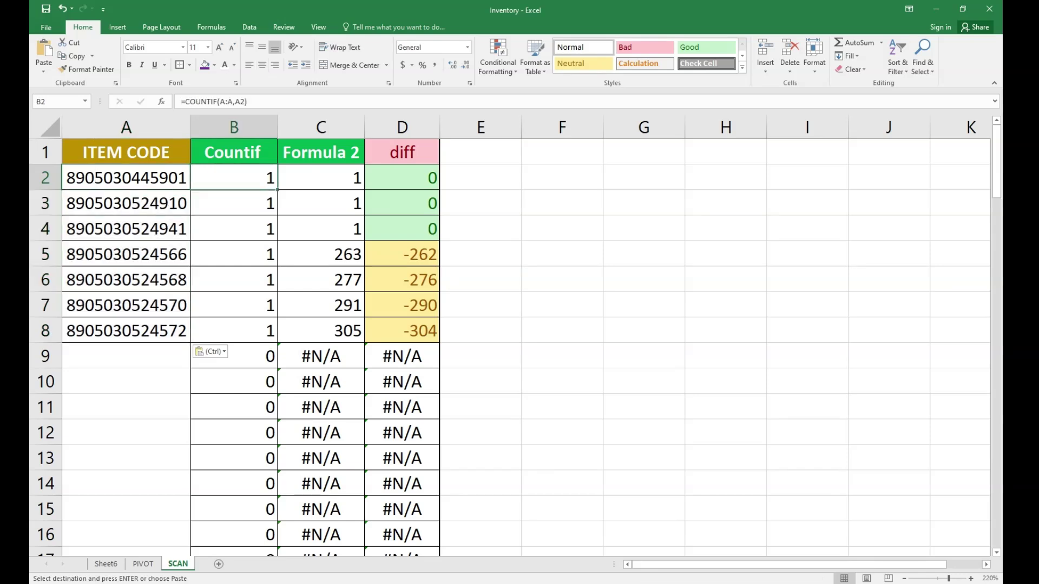
pyautogui.click(321, 152)
pyautogui.press('ctrl')
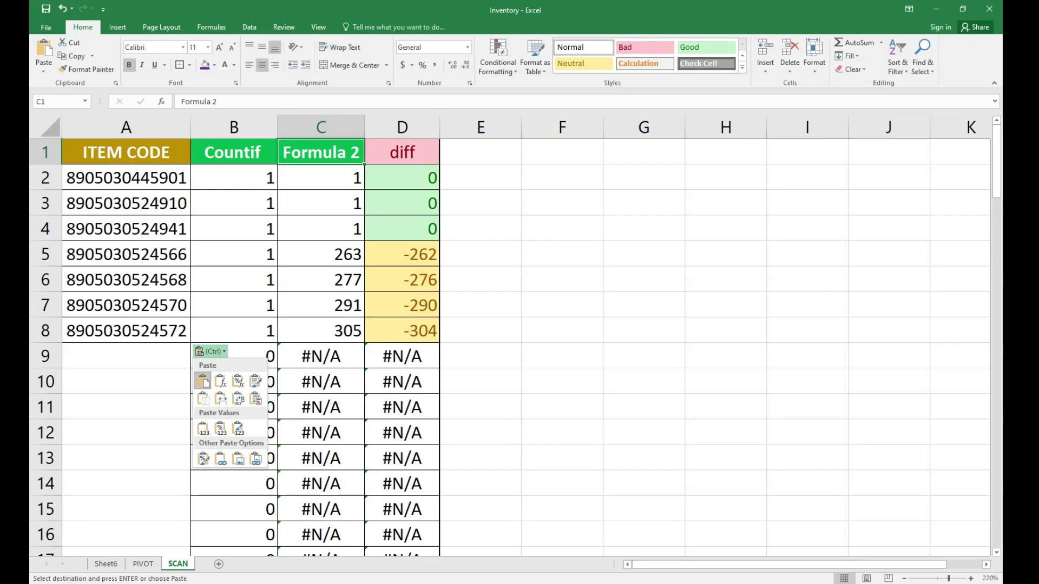
pyautogui.write('vlooku')
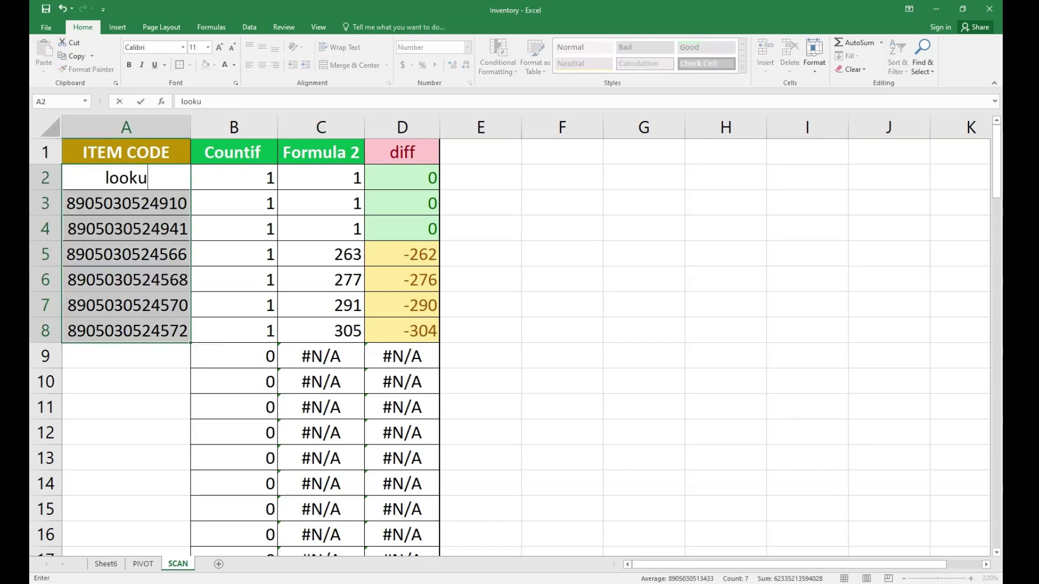
pyautogui.write('p')
pyautogui.press('Return')
pyautogui.hotkey('ctrl', 'z')
# - Rename the Formula 2 header in C1 to Vlookup
pyautogui.press('Up')
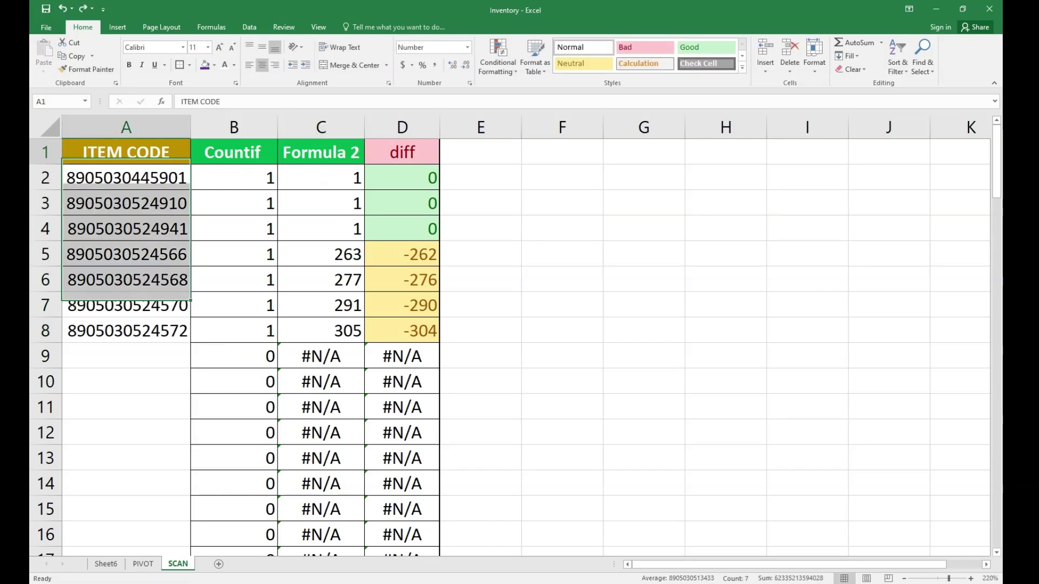
pyautogui.press('Right')
pyautogui.press('Right')
pyautogui.write('Vlo')
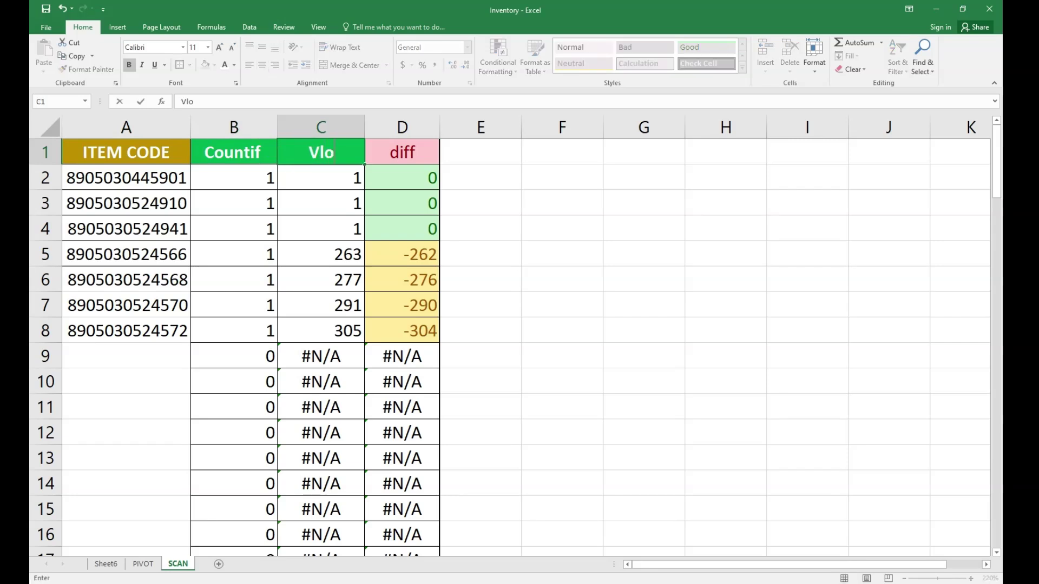
pyautogui.write('okup')
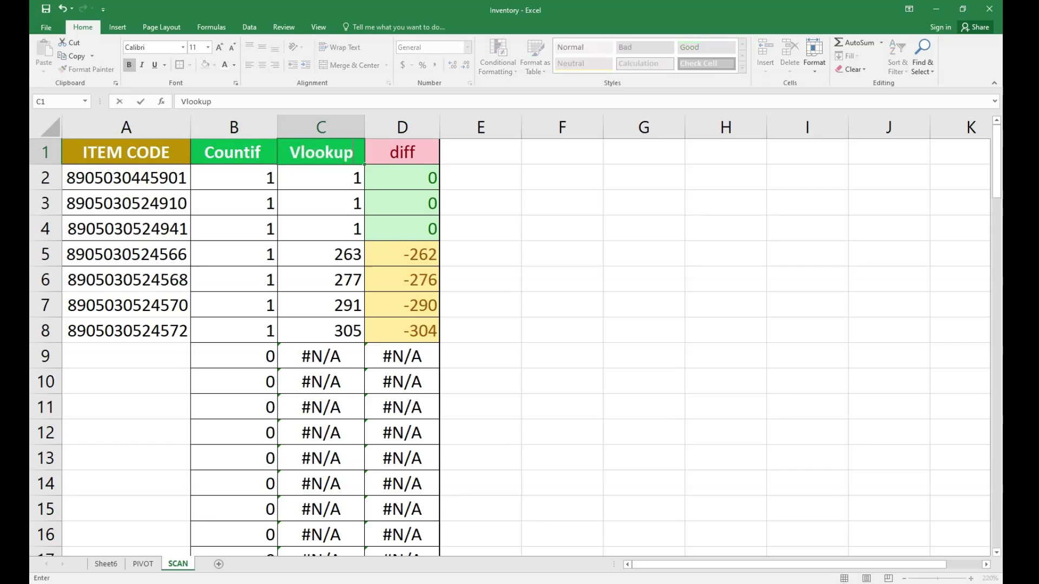
pyautogui.press('Return')
pyautogui.press('Up')
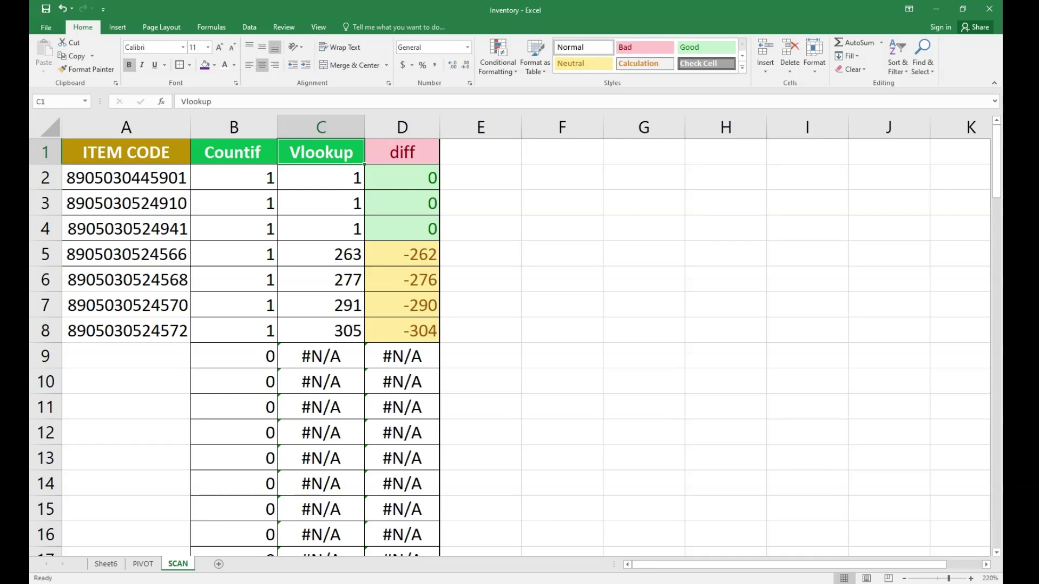
# - Center the contents of columns B to D horizontally
pyautogui.press('Left')
pyautogui.press('Down')
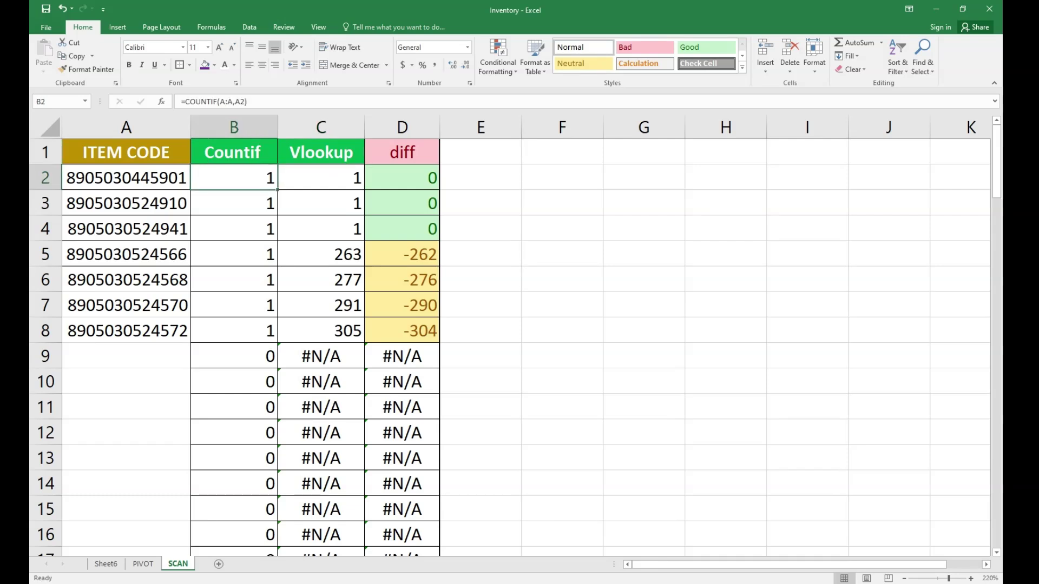
pyautogui.moveTo(234, 127); pyautogui.dragTo(402, 127)
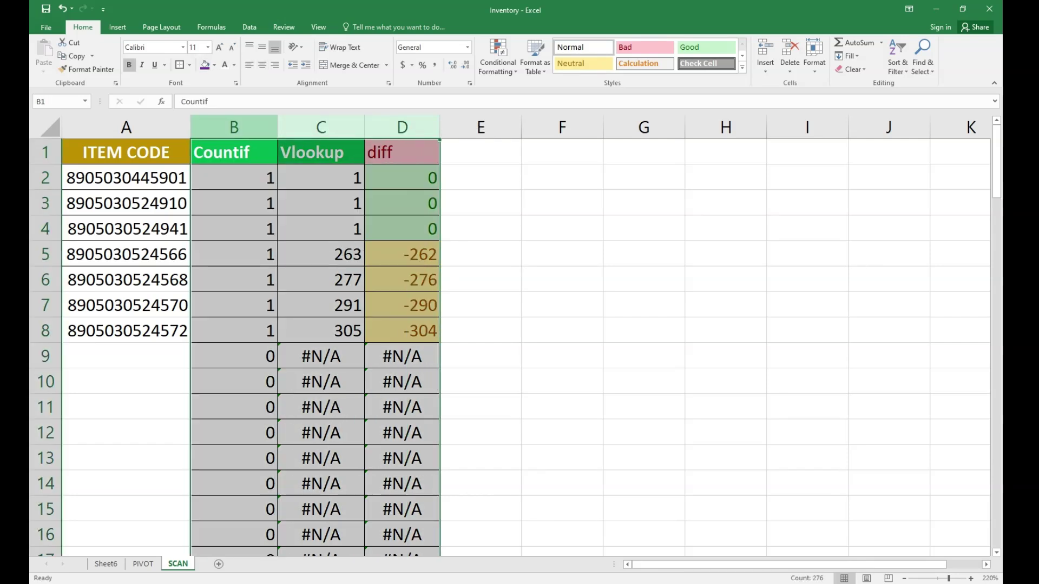
pyautogui.click(262, 64)
pyautogui.click(321, 203)
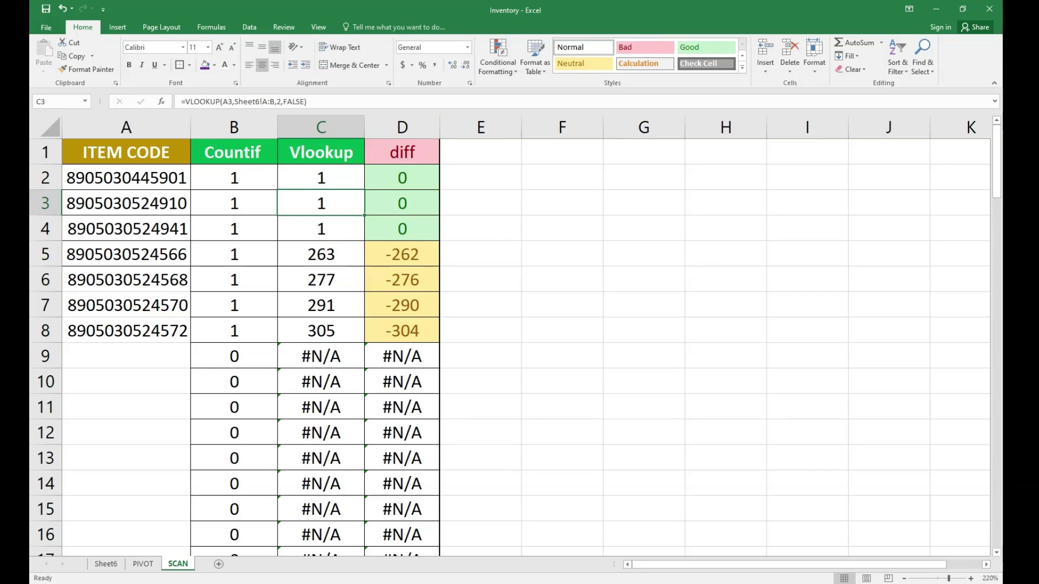
# - Examine the Countif, Vlookup and diff cells for the first scanned items to compare counts with stock
pyautogui.click(234, 178)
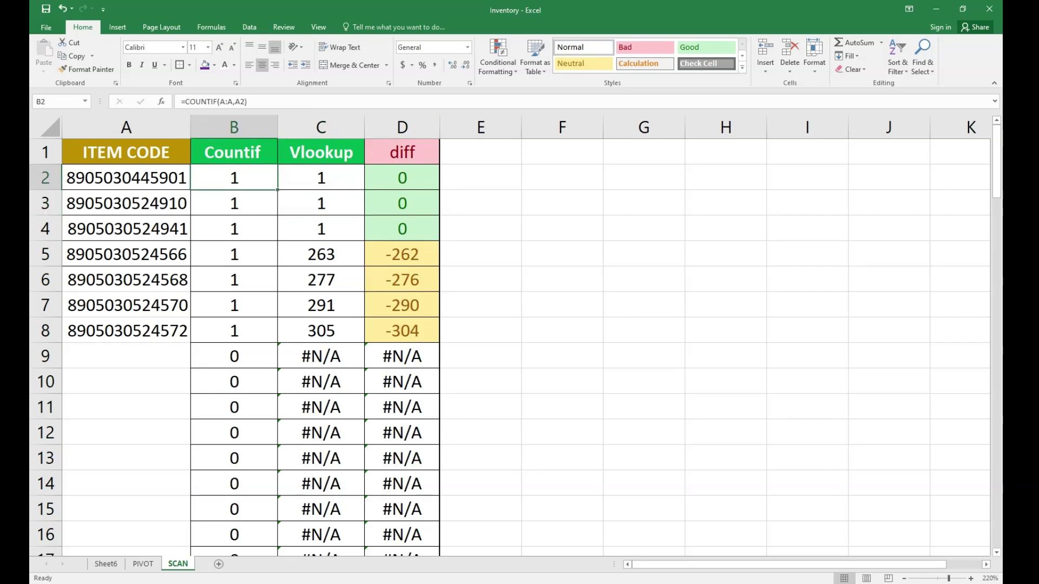
pyautogui.click(321, 178)
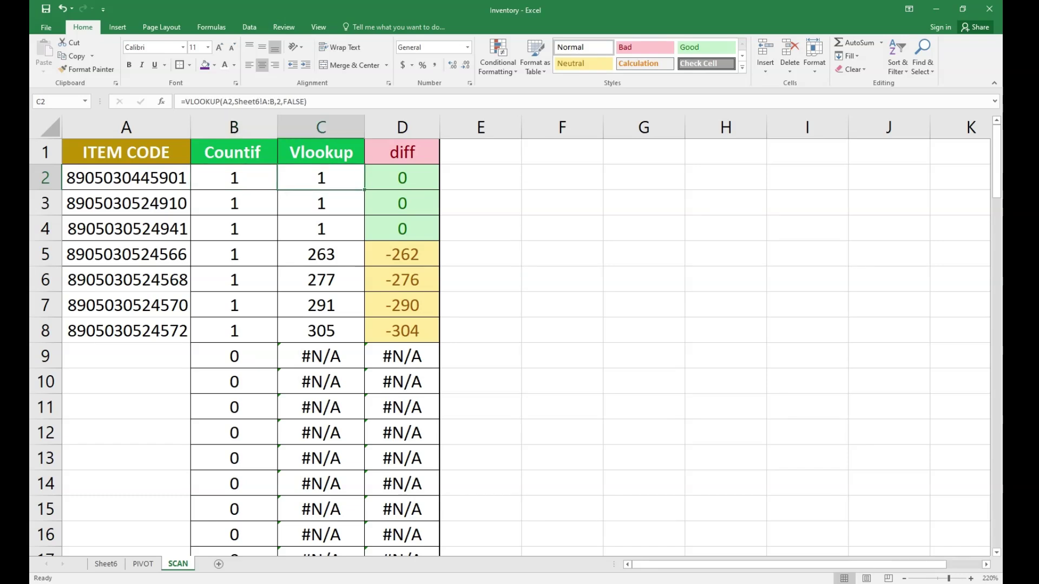
pyautogui.click(233, 178)
pyautogui.click(402, 178)
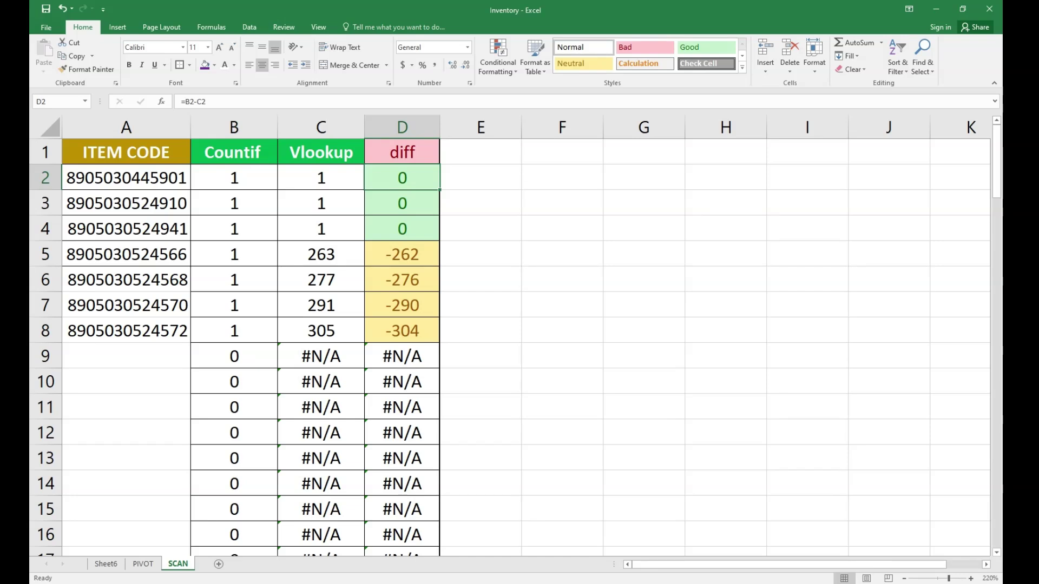
pyautogui.moveTo(321, 203); pyautogui.dragTo(321, 229)
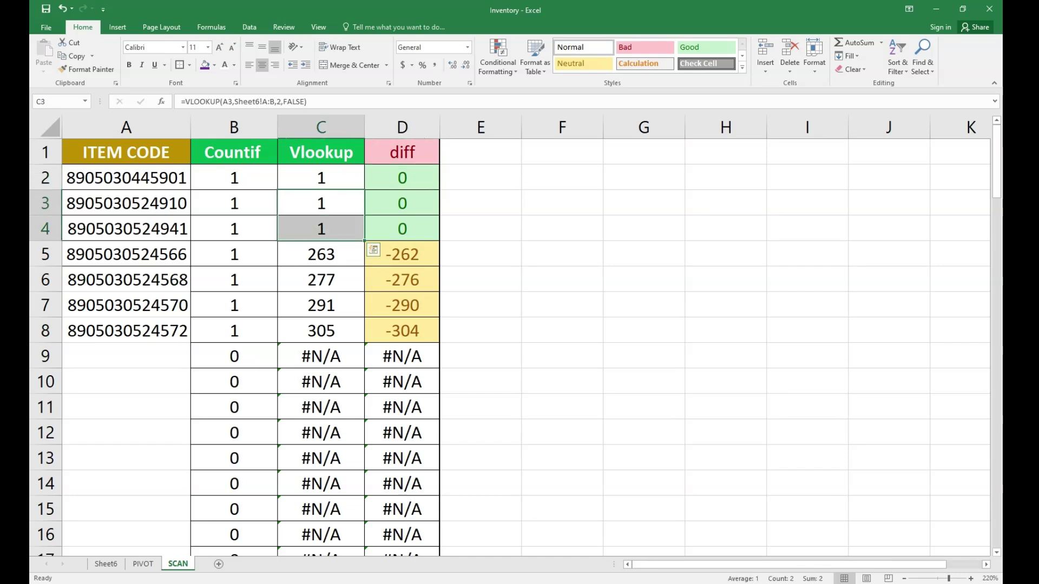
pyautogui.moveTo(233, 203); pyautogui.dragTo(234, 254)
pyautogui.moveTo(402, 204); pyautogui.dragTo(402, 230)
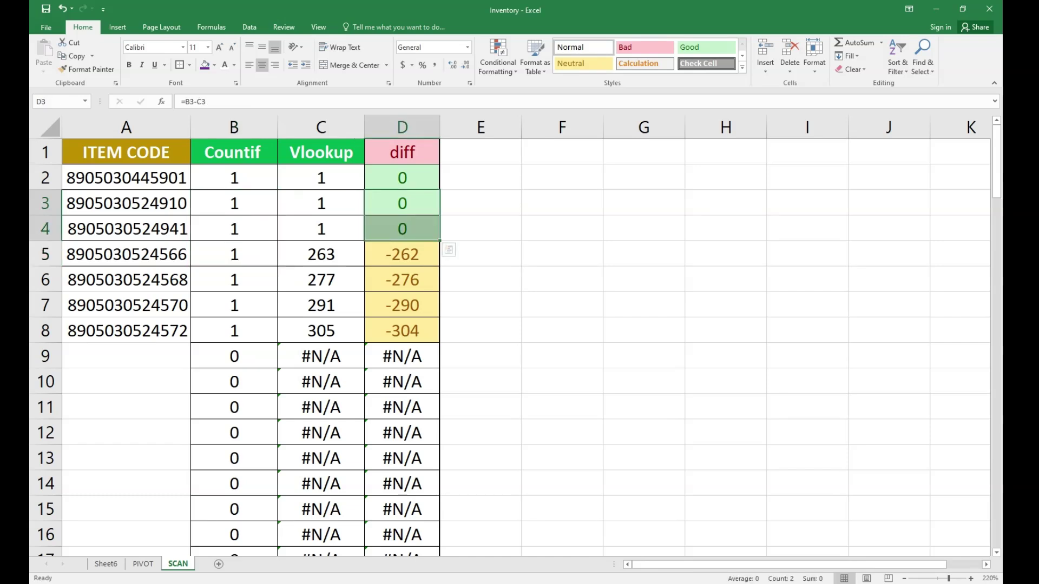
pyautogui.click(234, 254)
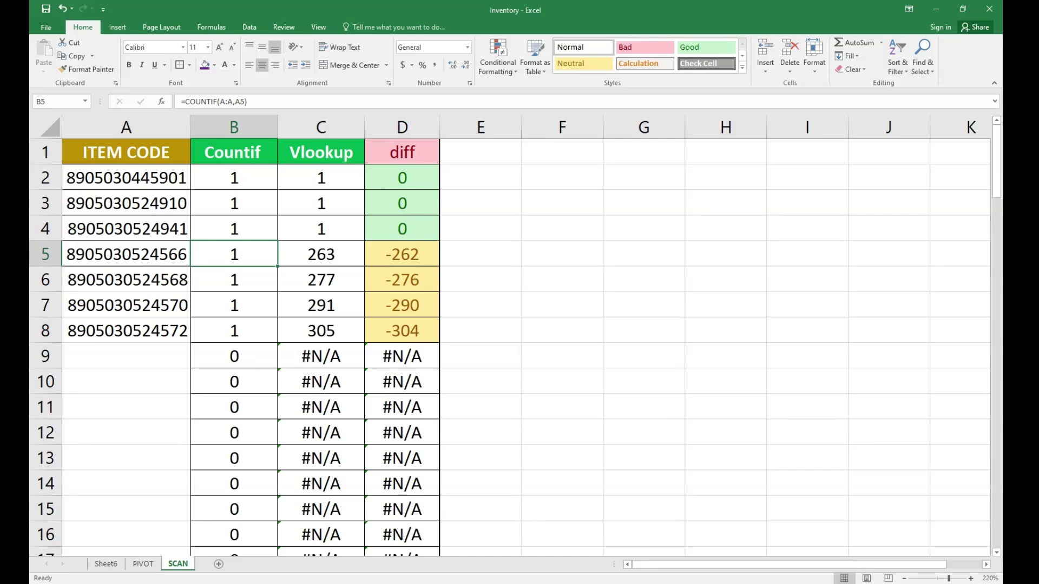
# - Copy the item code from A3 into A10 as a duplicate scan and check its Countif and Vlookup cells
pyautogui.click(126, 203)
pyautogui.hotkey('ctrl', 'c')
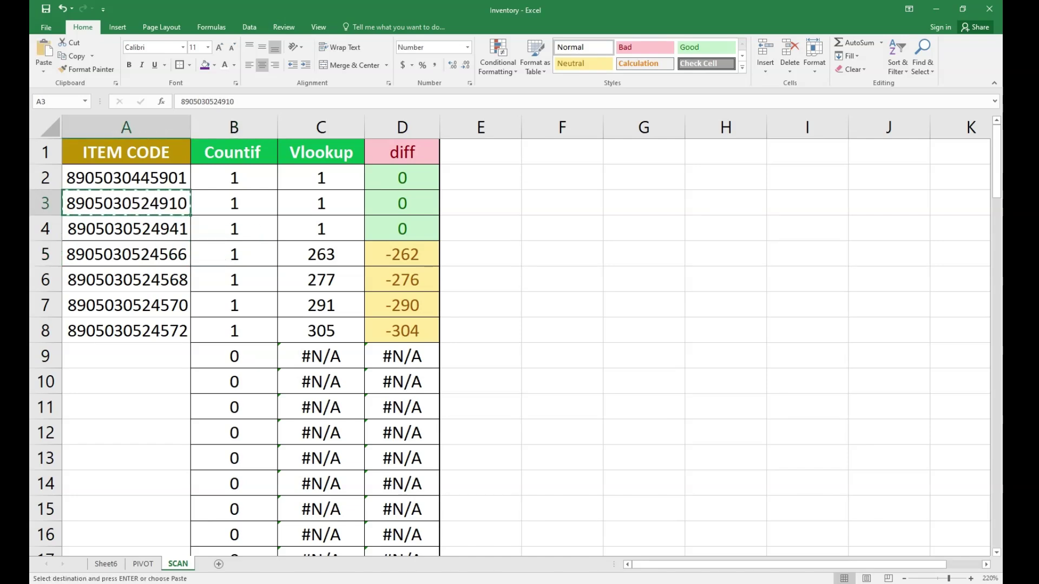
pyautogui.click(321, 204)
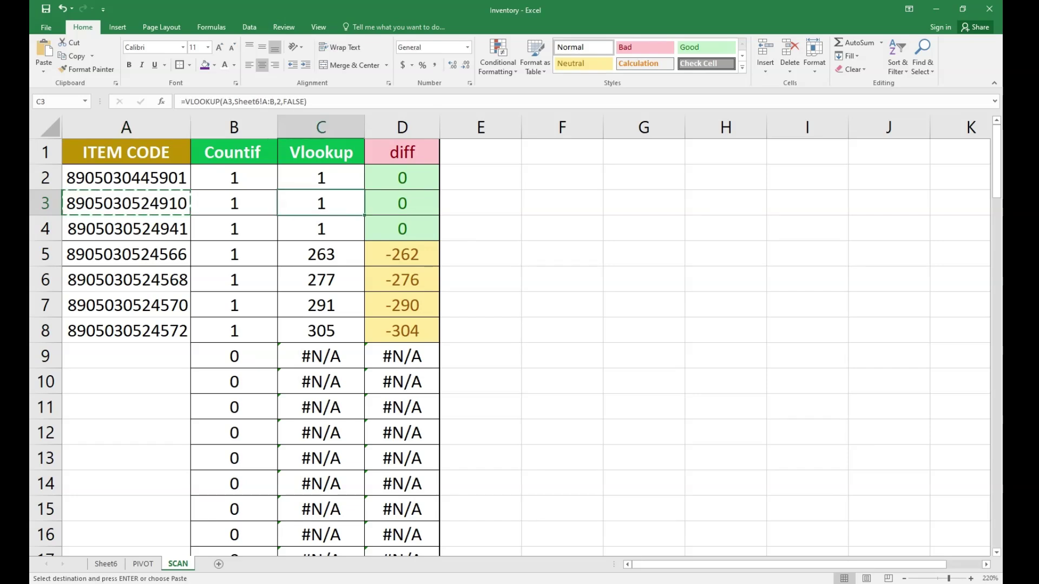
pyautogui.click(234, 203)
pyautogui.click(126, 382)
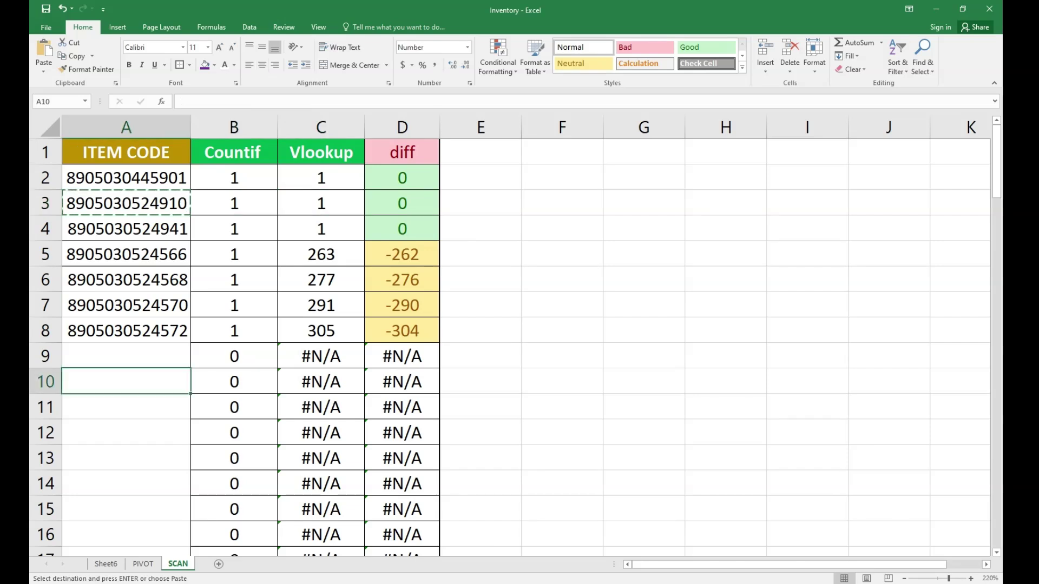
pyautogui.hotkey('ctrl', 'v')
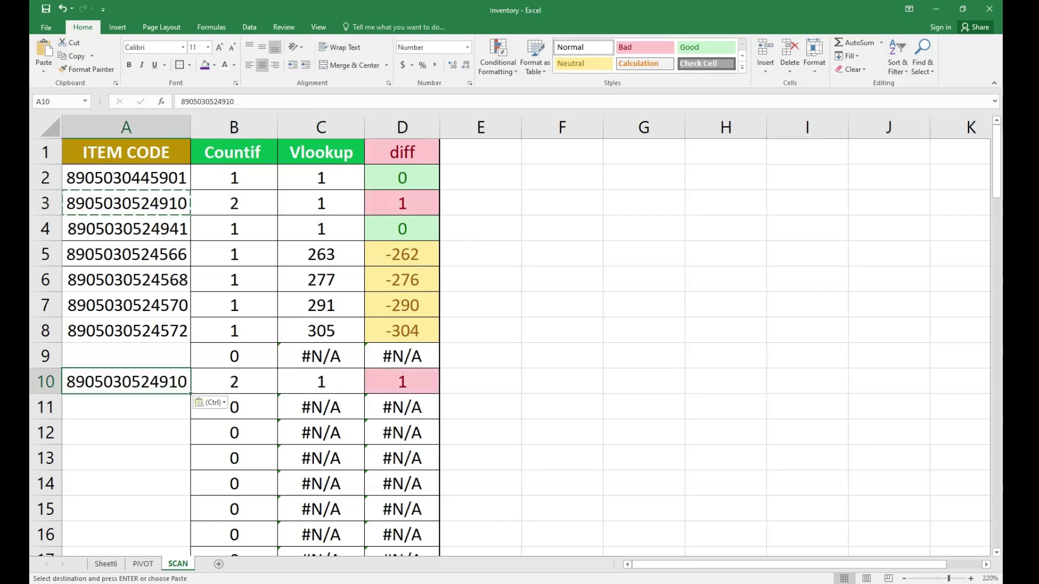
pyautogui.click(234, 382)
pyautogui.click(321, 382)
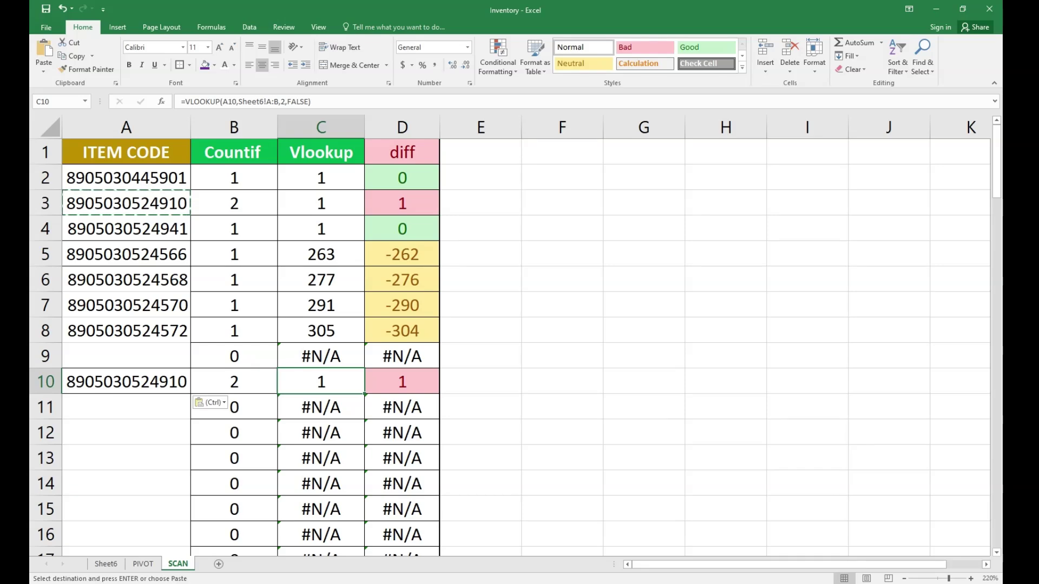
# - Clear all difference formulas in the diff column from D2 downward
pyautogui.click(402, 178)
pyautogui.hotkey('ctrl', 'shift', 'Down')
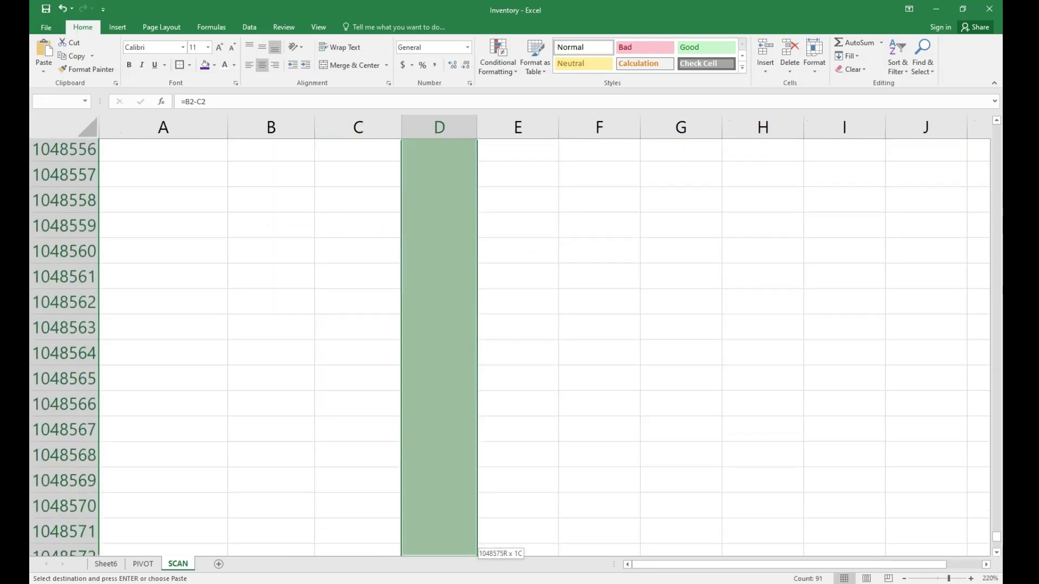
pyautogui.press('Delete')
# - Enter =B2-C2 in D2 to subtract the Vlookup quantity from the Countif result
pyautogui.write('=')
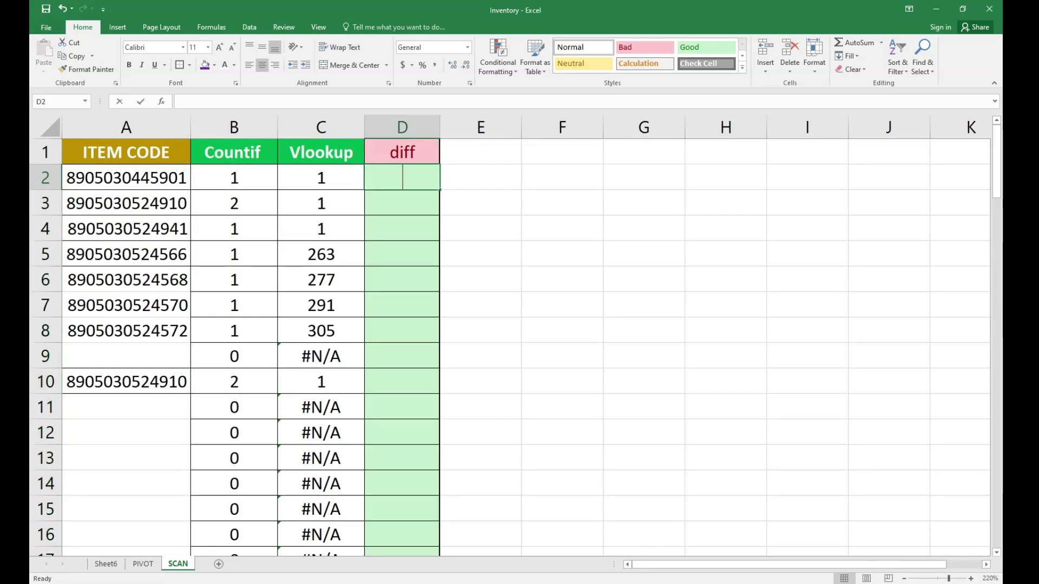
pyautogui.press('Left')
pyautogui.press('Left')
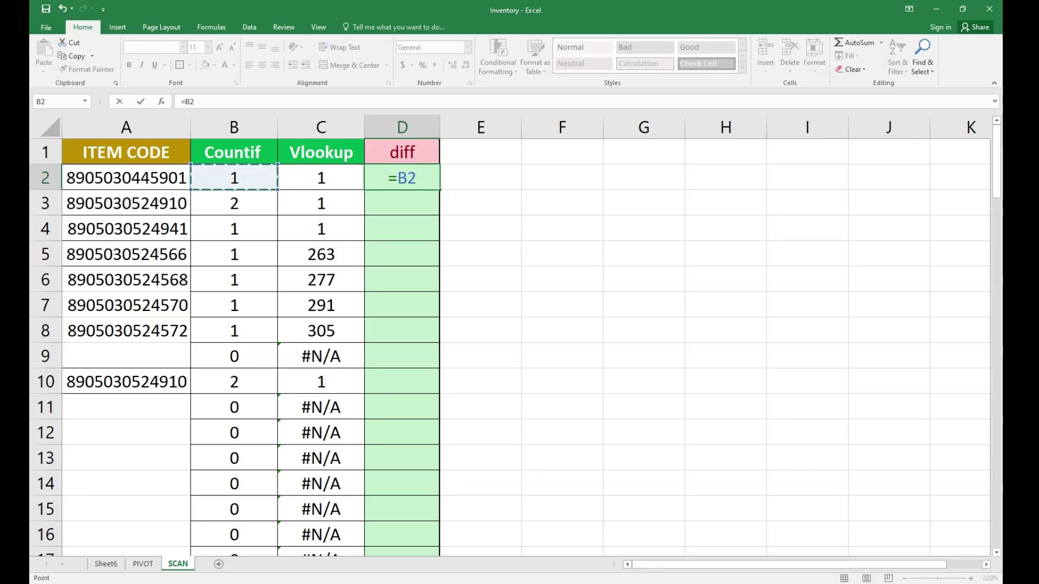
pyautogui.write('-')
pyautogui.press('Left')
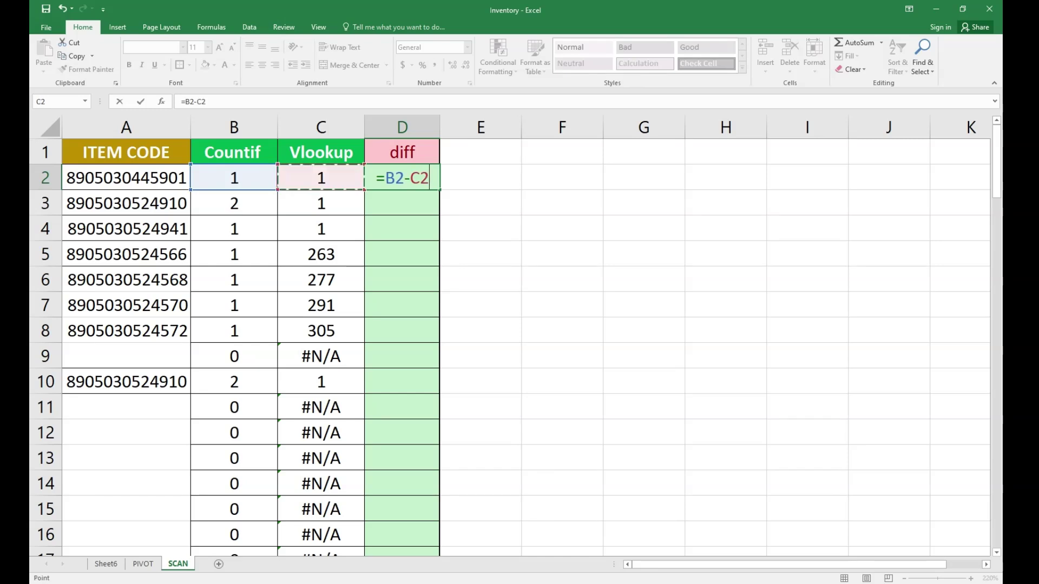
pyautogui.press('Return')
pyautogui.press('Up')
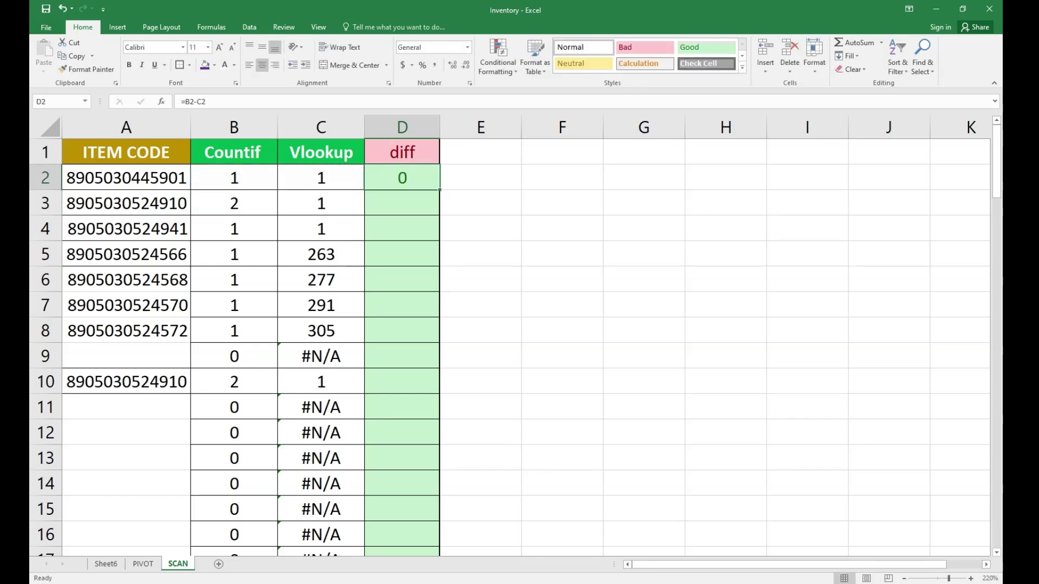
# - Fill the difference formula from D2 down the diff column to the last row of the Vlookup column
pyautogui.hotkey('shift', 'Down')
pyautogui.press('Left')
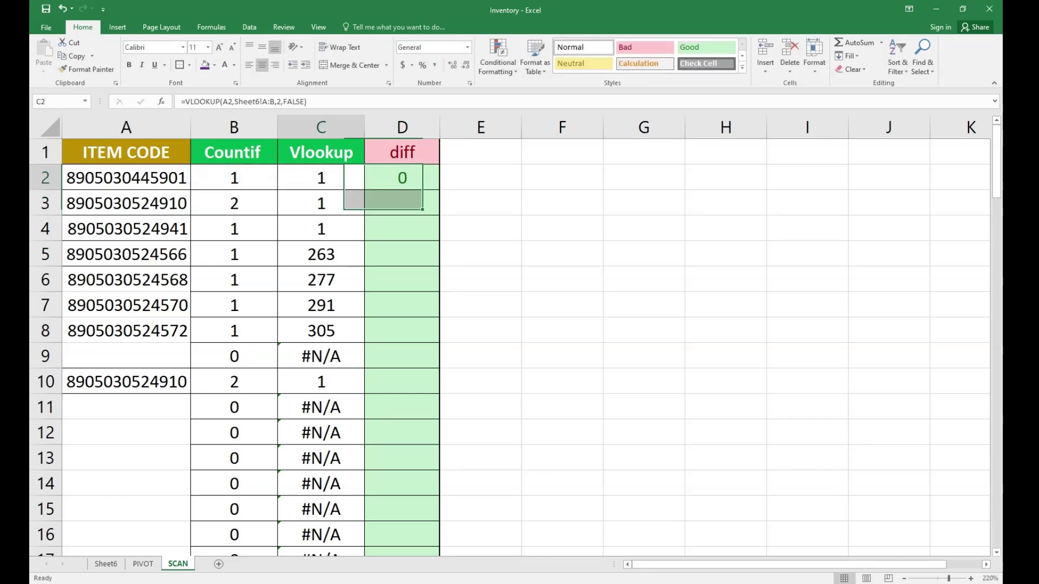
pyautogui.hotkey('ctrl', 'Down')
pyautogui.press('Right')
pyautogui.hotkey('ctrl', 'shift', 'Up')
pyautogui.hotkey('ctrl', 'd')
pyautogui.hotkey('ctrl', 'Up')
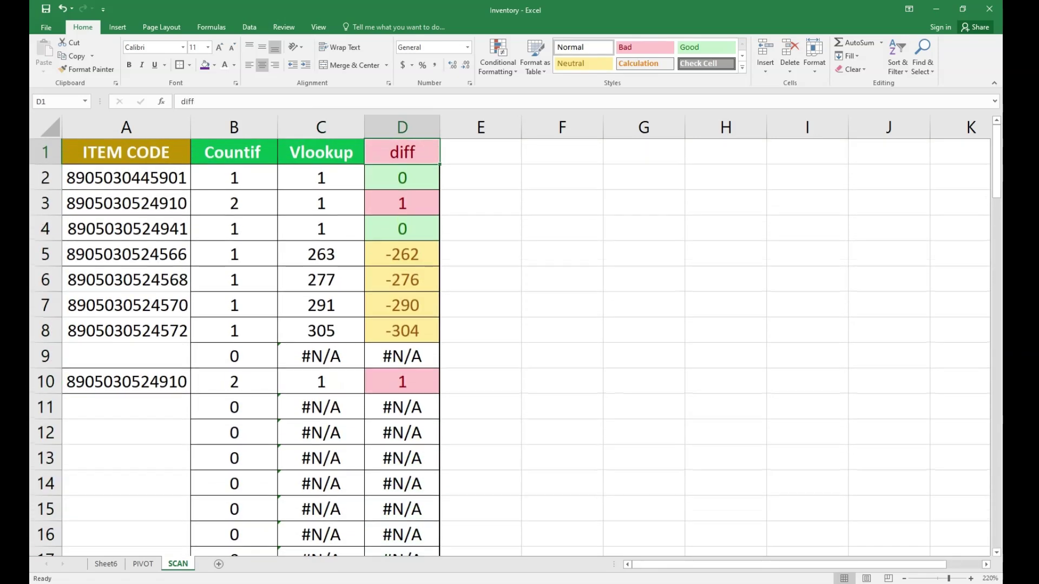
pyautogui.press('Down')
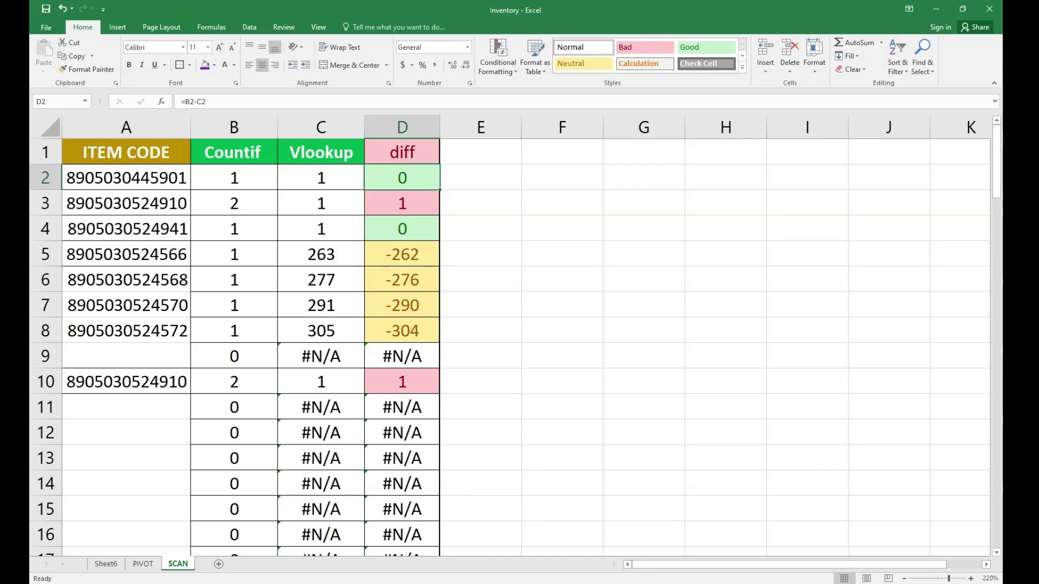
pyautogui.click(402, 128)
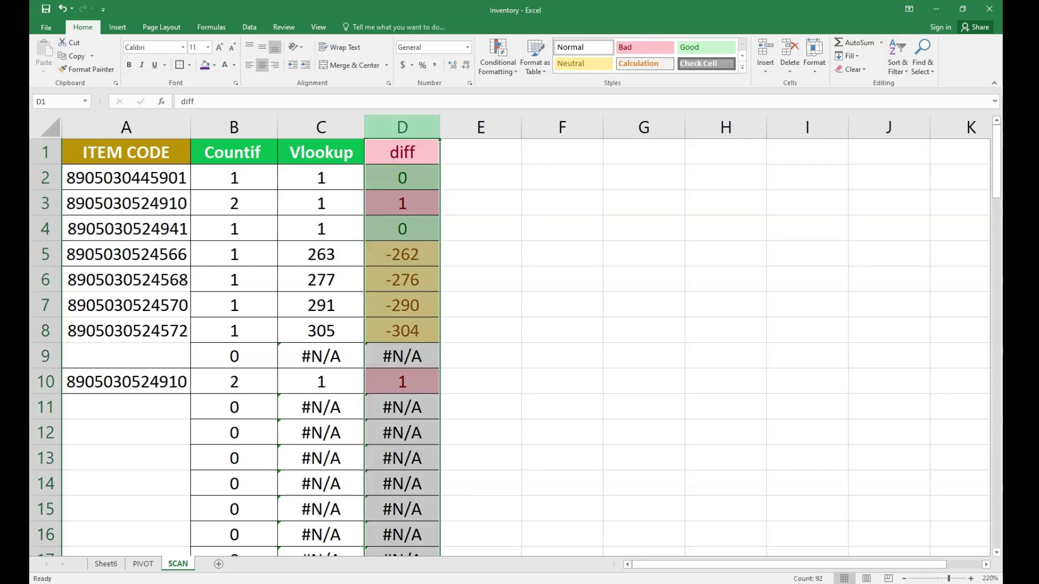
pyautogui.click(498, 56)
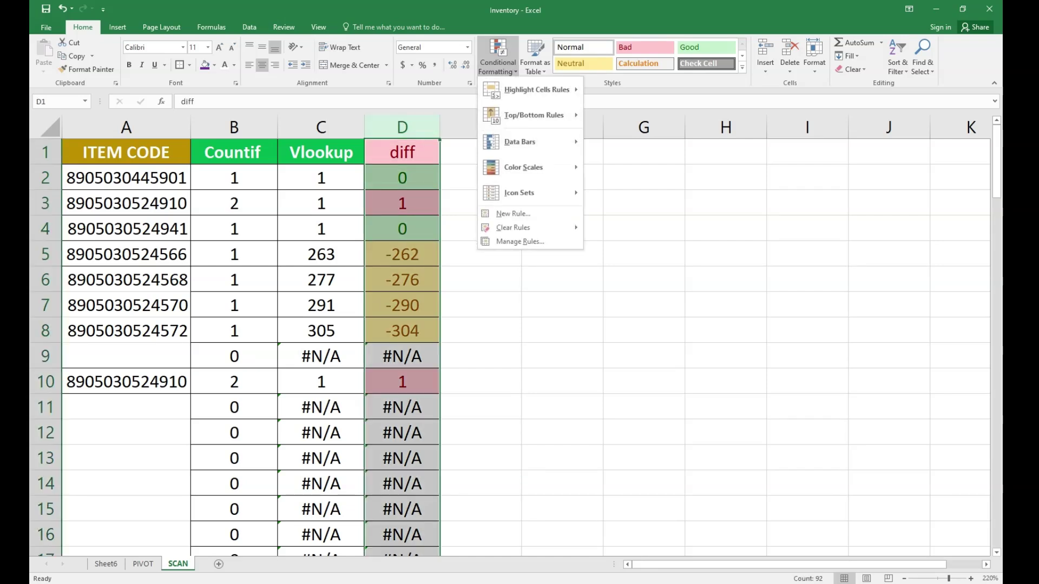
pyautogui.moveTo(535, 89)
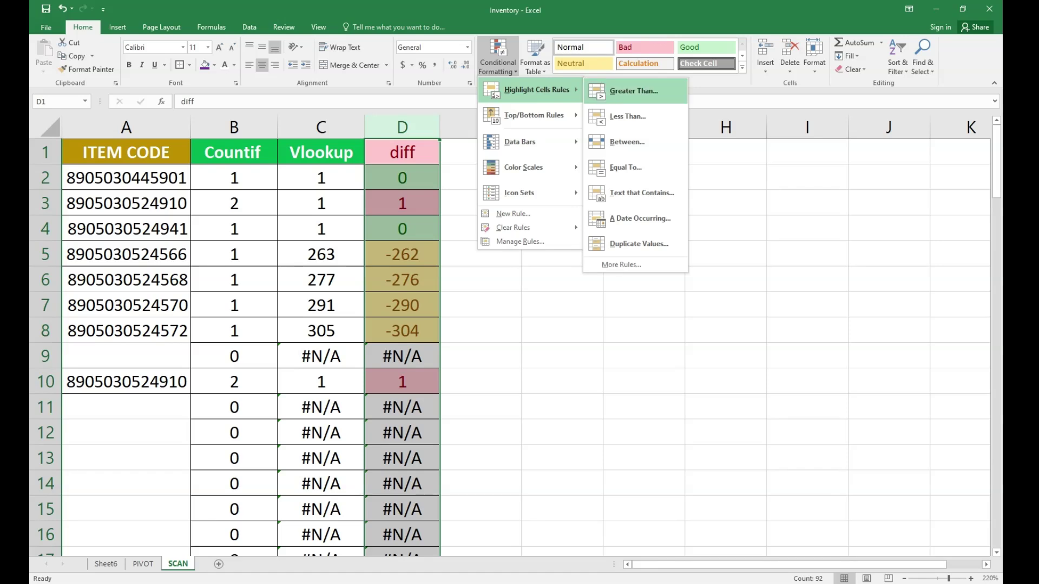
pyautogui.click(633, 91)
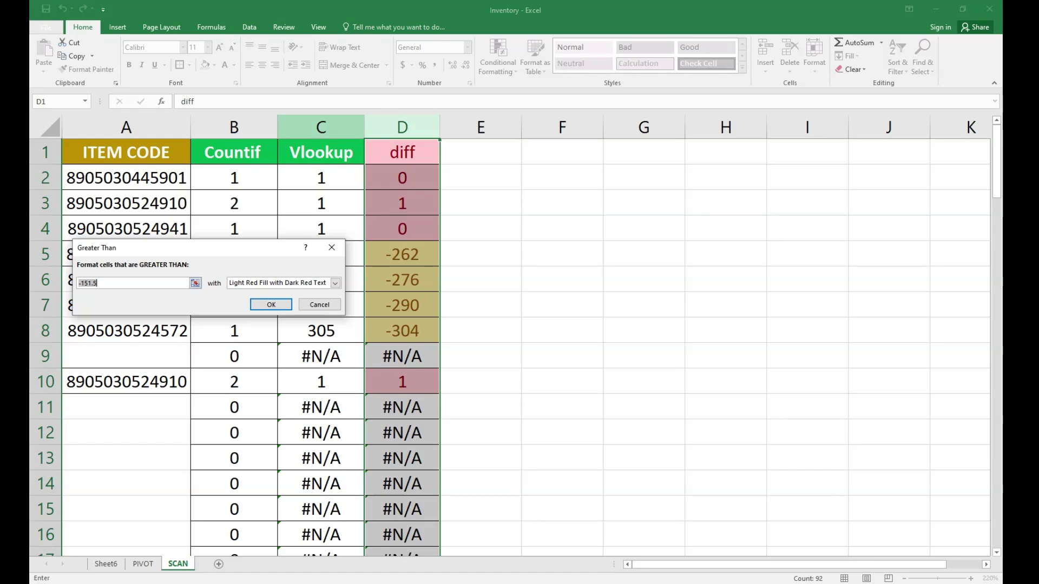
pyautogui.click(319, 305)
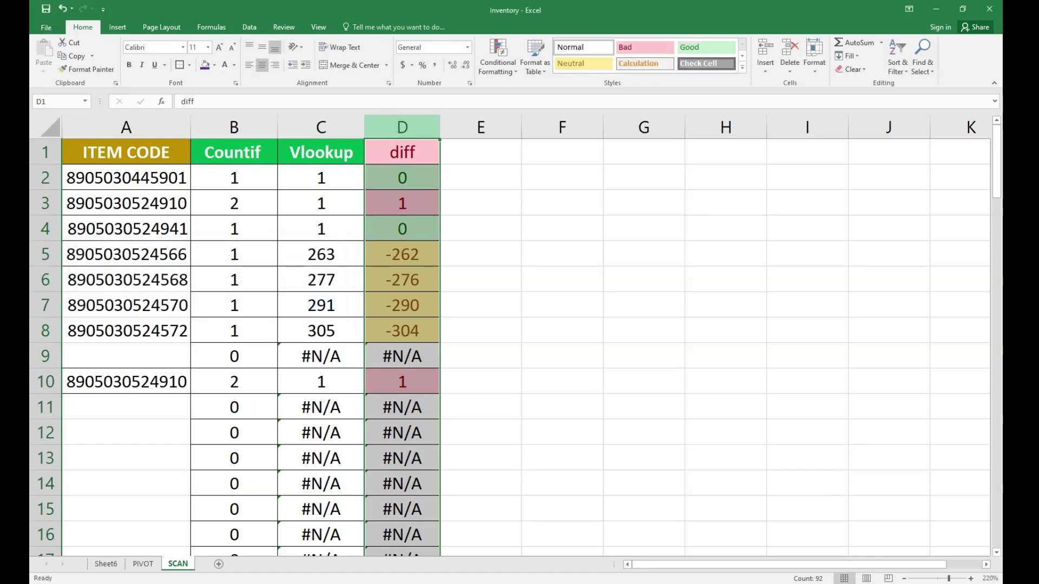
pyautogui.rightClick(414, 125)
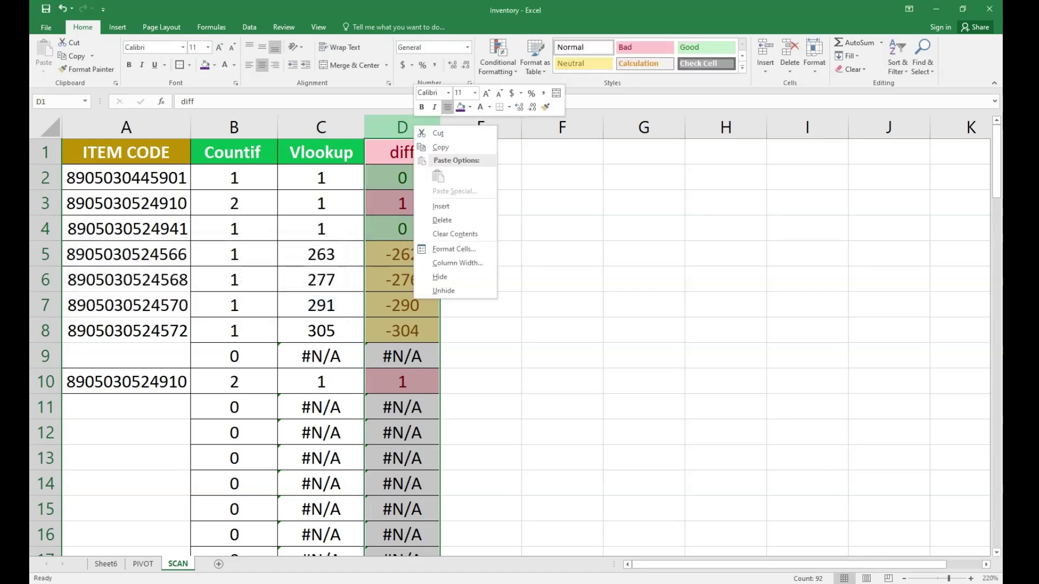
pyautogui.press('Escape')
# - Clear the existing conditional formatting rules from the diff column only
pyautogui.click(496, 60)
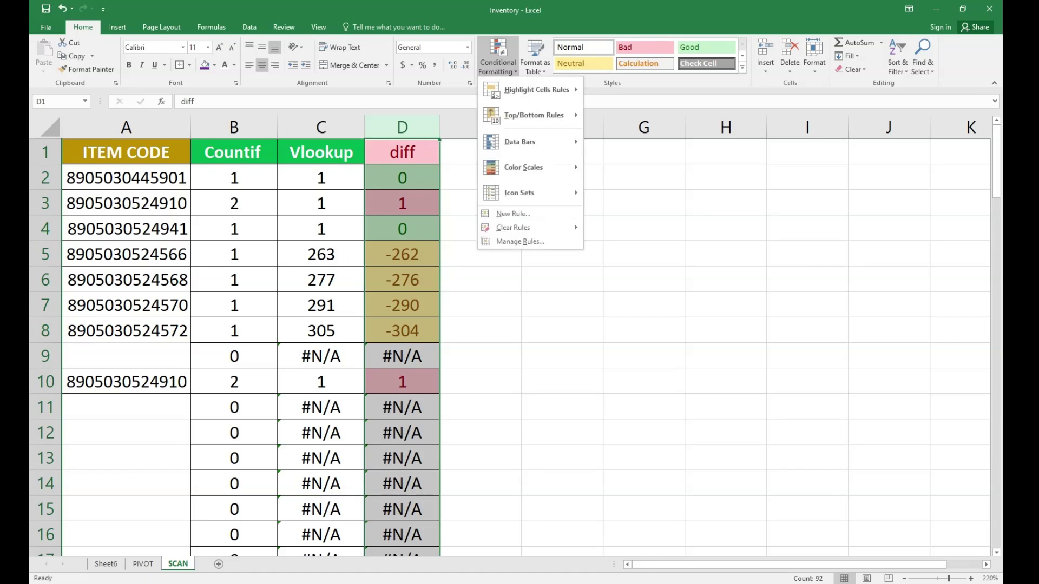
pyautogui.moveTo(530, 228)
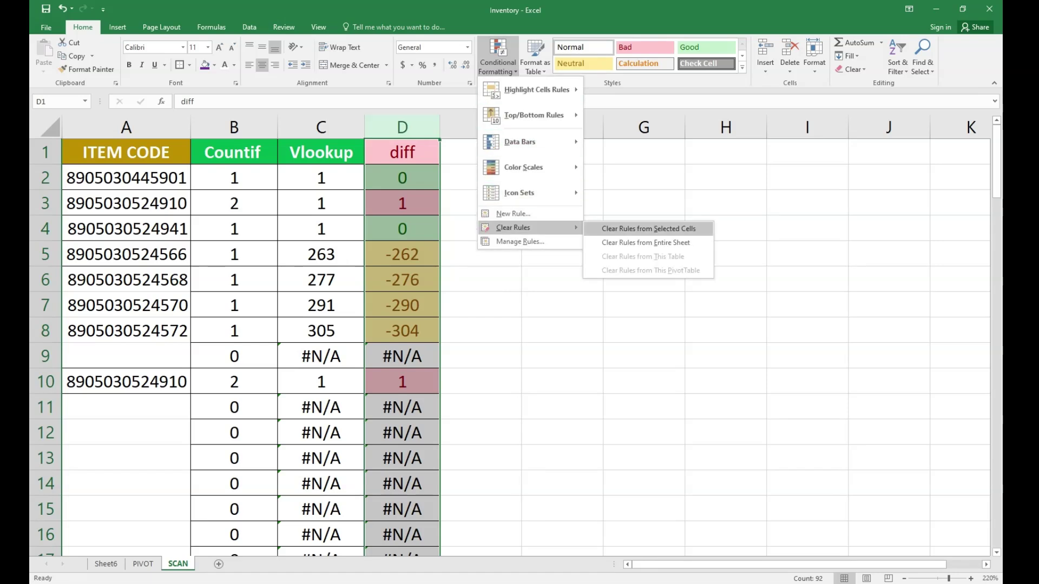
pyautogui.click(648, 228)
pyautogui.click(481, 253)
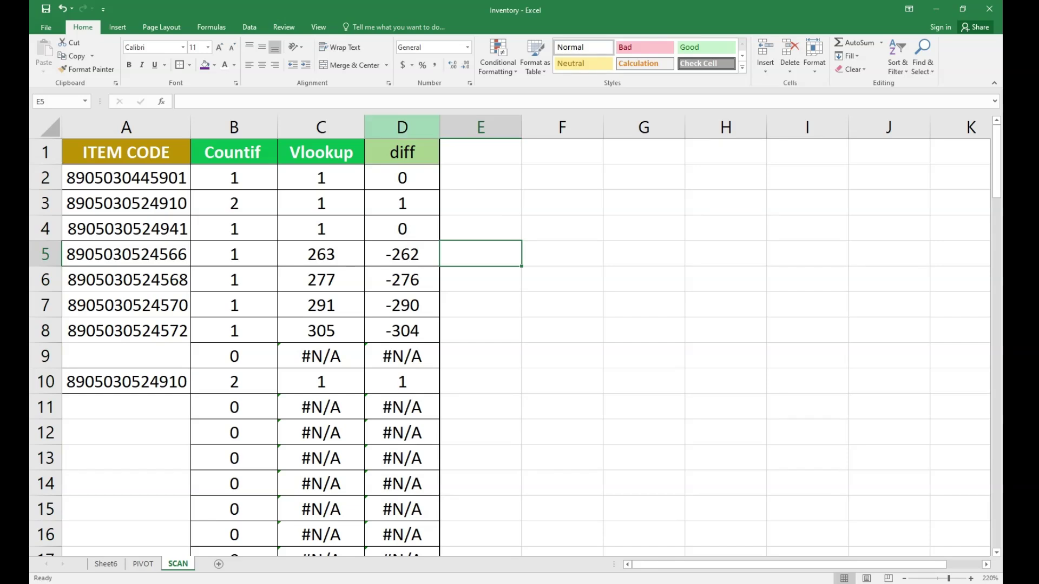
# - Add a Greater Than 0 highlight rule to the diff column with Green Fill with Dark Green Text
pyautogui.click(402, 128)
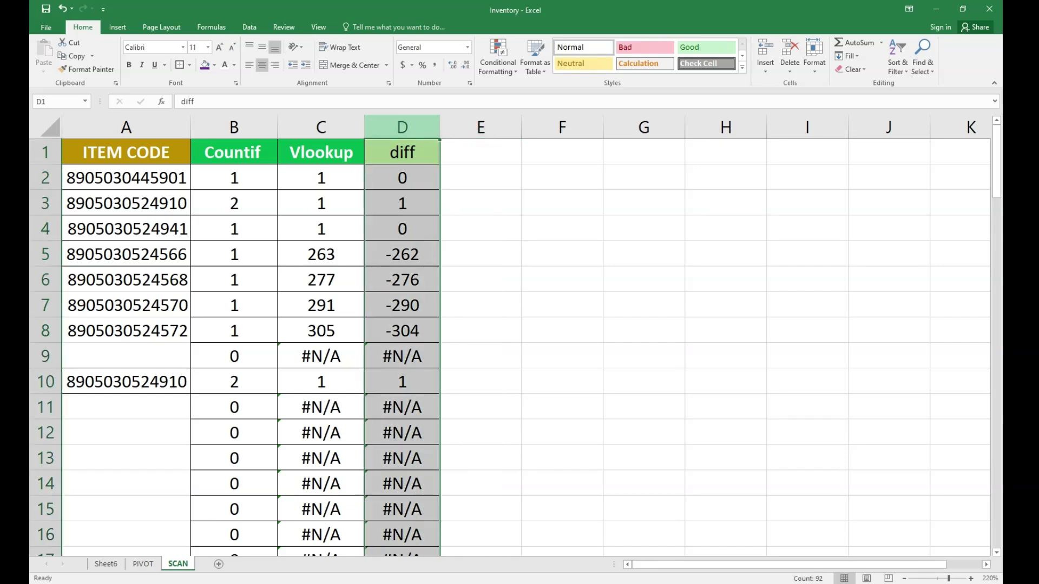
pyautogui.click(498, 60)
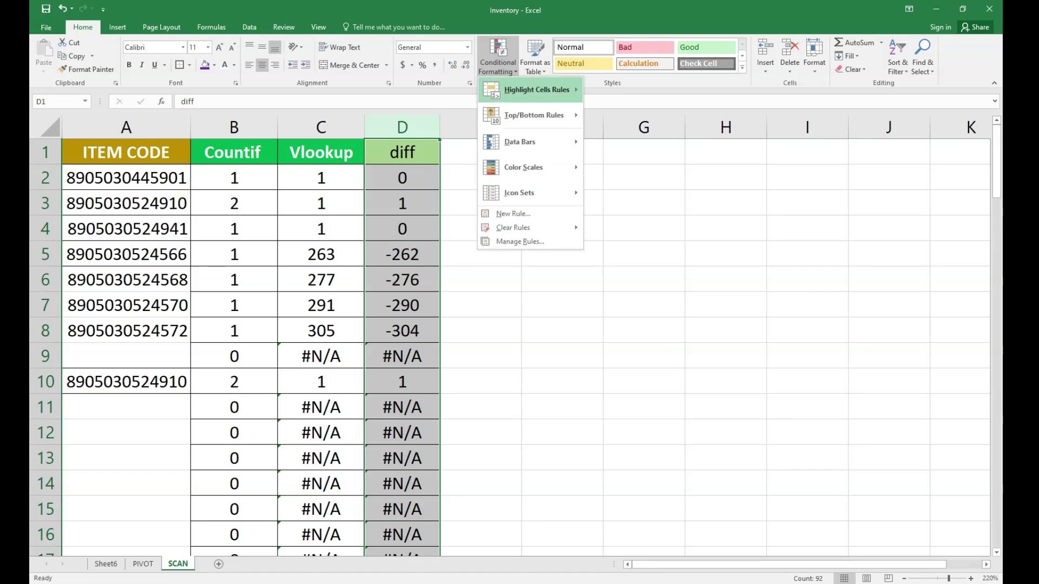
pyautogui.moveTo(536, 90)
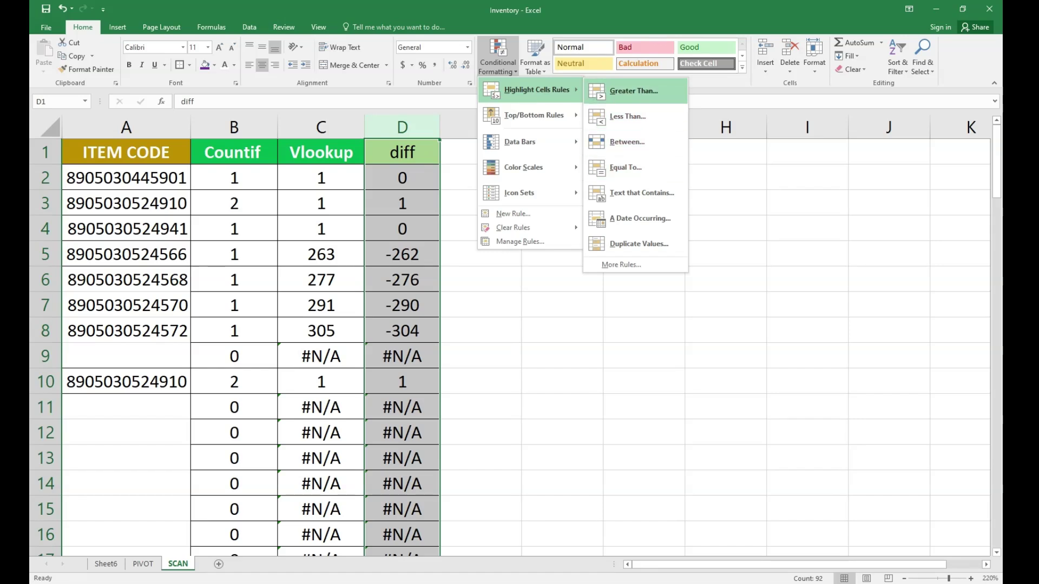
pyautogui.click(633, 91)
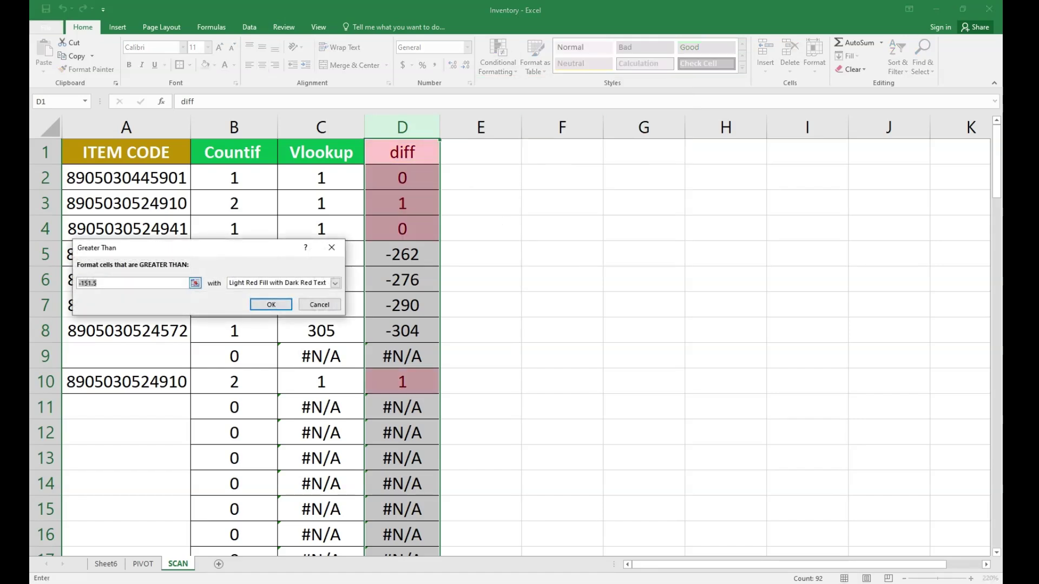
pyautogui.write('0')
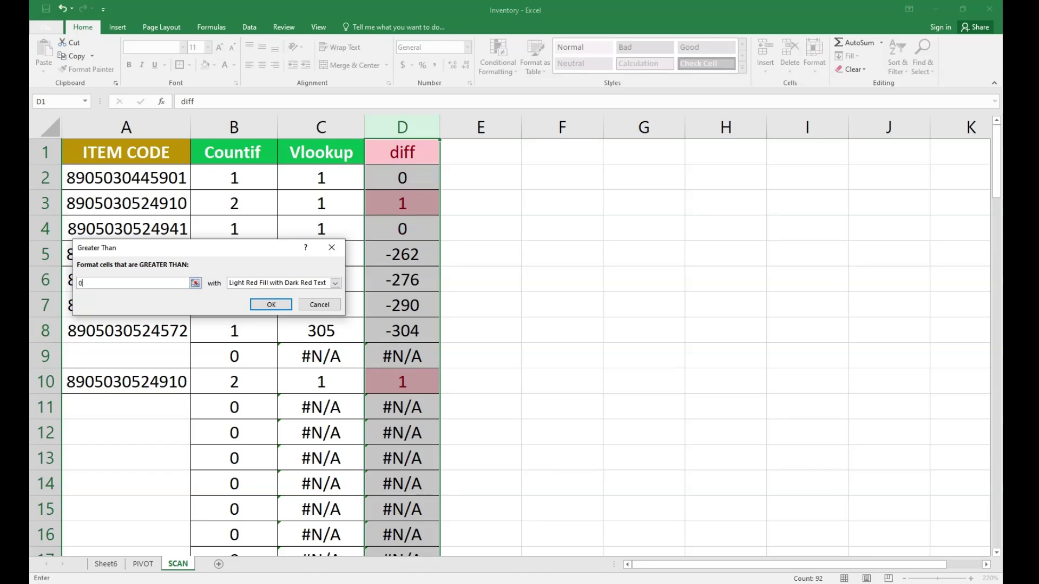
pyautogui.click(335, 283)
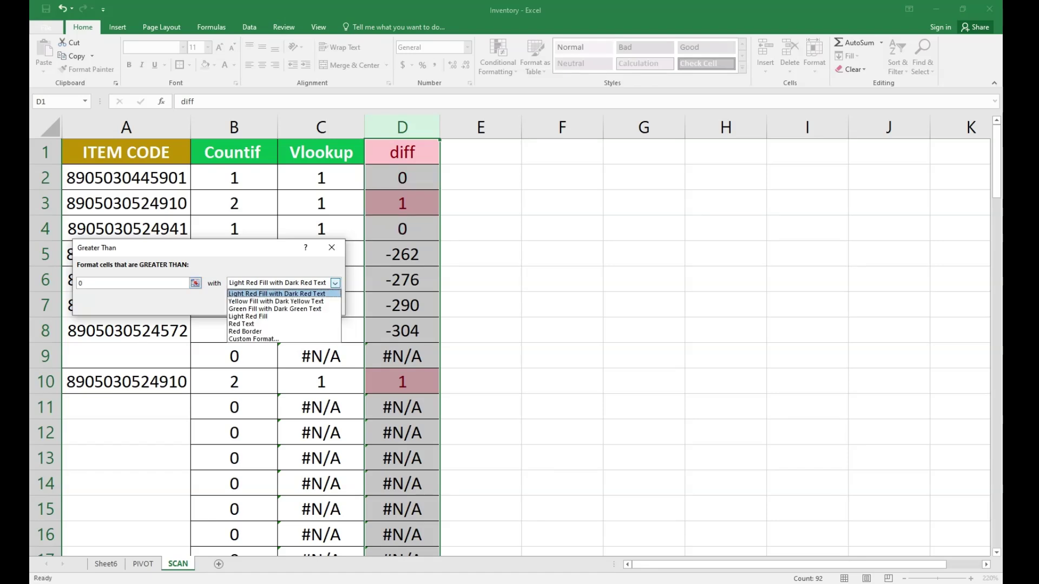
pyautogui.press('Down')
pyautogui.press('Down')
pyautogui.press('Down')
pyautogui.press('Down')
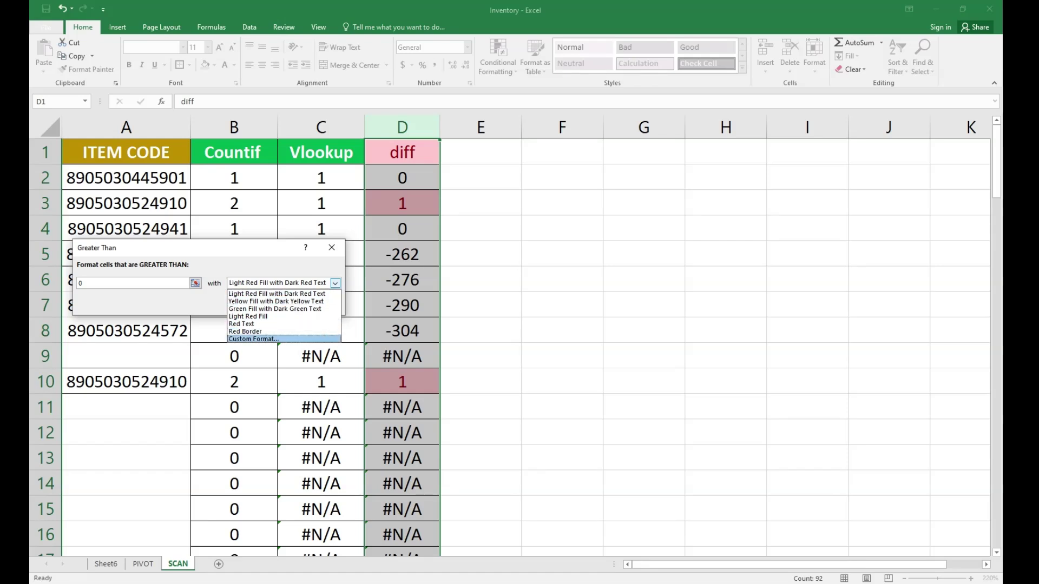
pyautogui.press('Up')
pyautogui.press('Up')
pyautogui.press('Up')
pyautogui.press('Up')
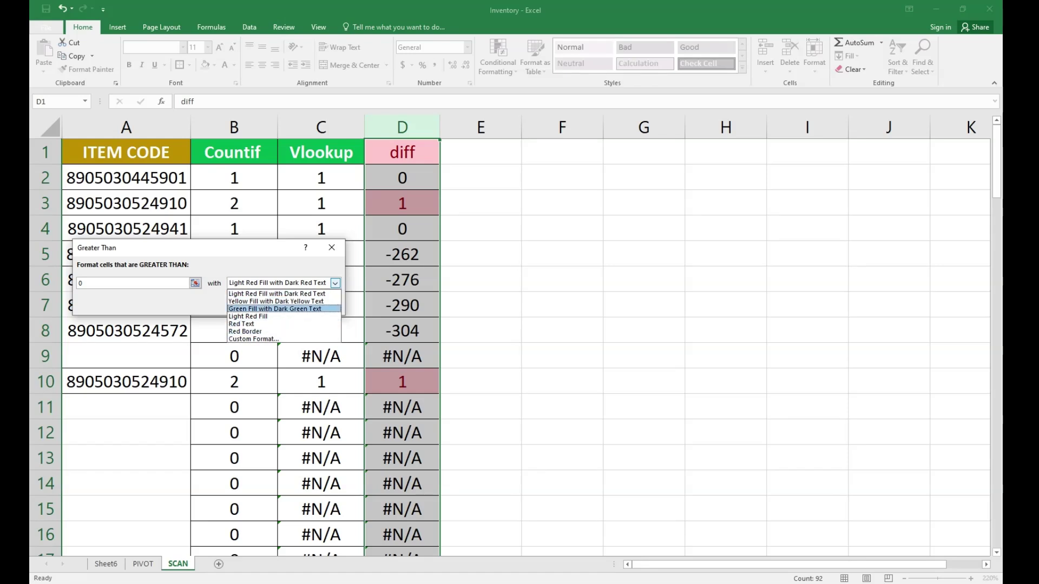
pyautogui.click(275, 308)
pyautogui.click(271, 304)
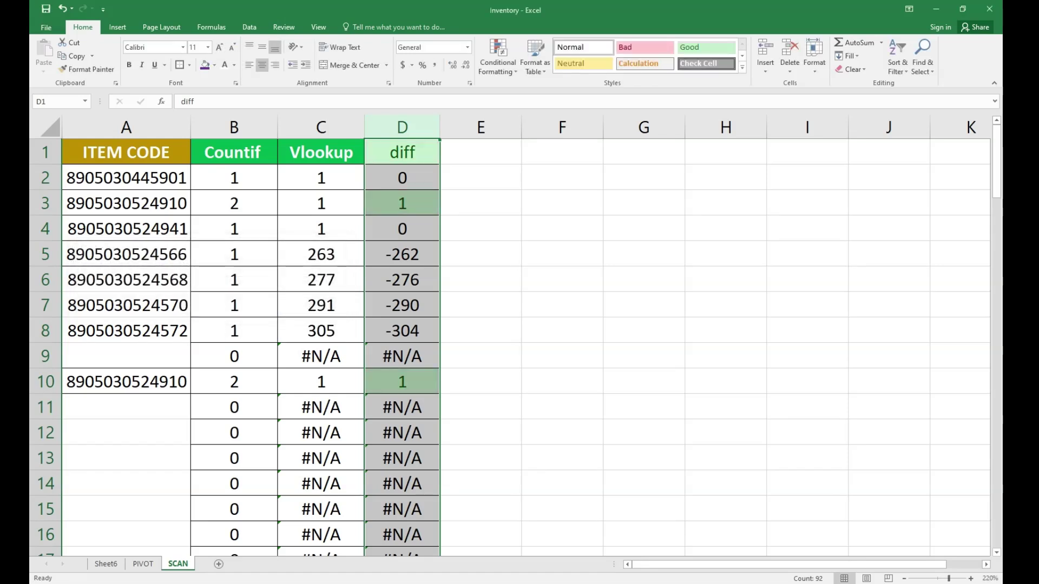
pyautogui.click(481, 204)
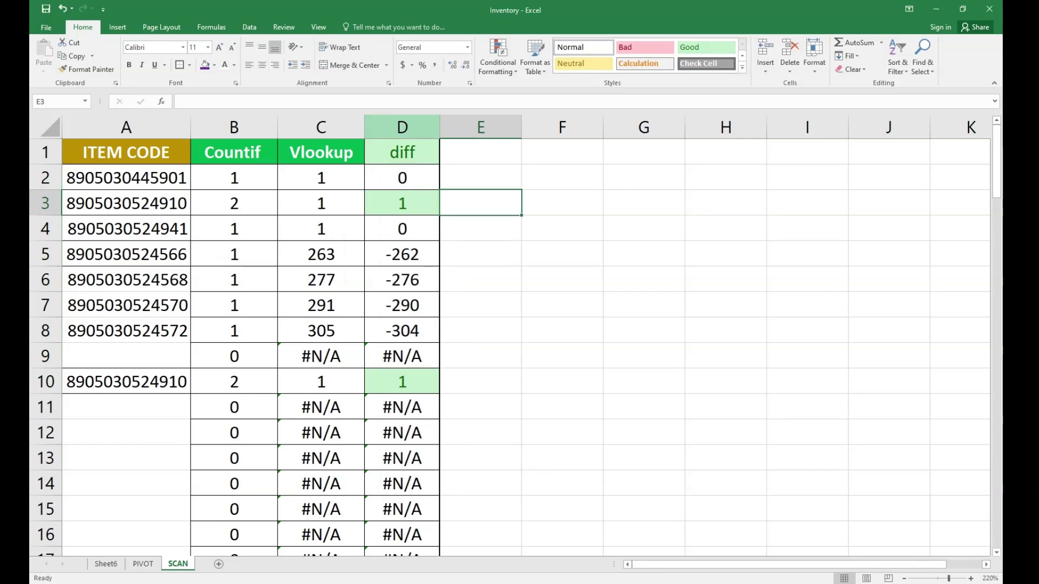
# - Add a Less Than 0 highlight rule to the diff column with Light Red Fill with Dark Red Text
pyautogui.click(402, 128)
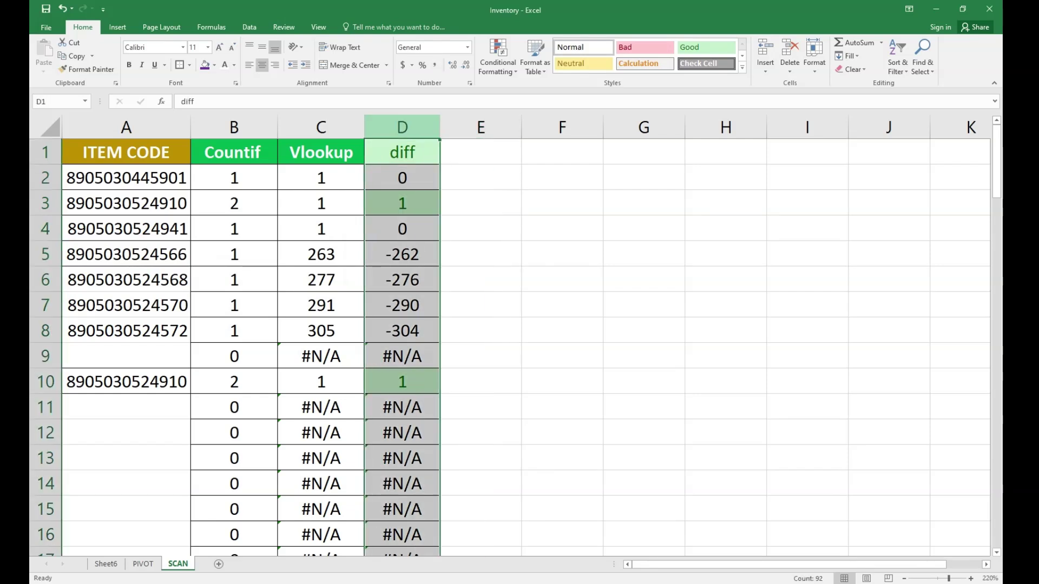
pyautogui.click(498, 56)
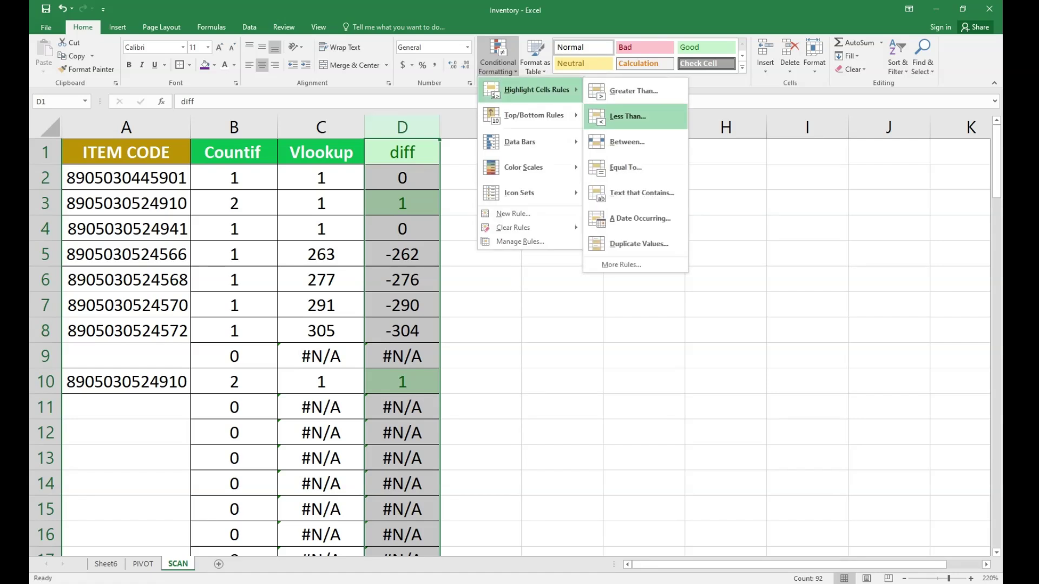
pyautogui.click(627, 116)
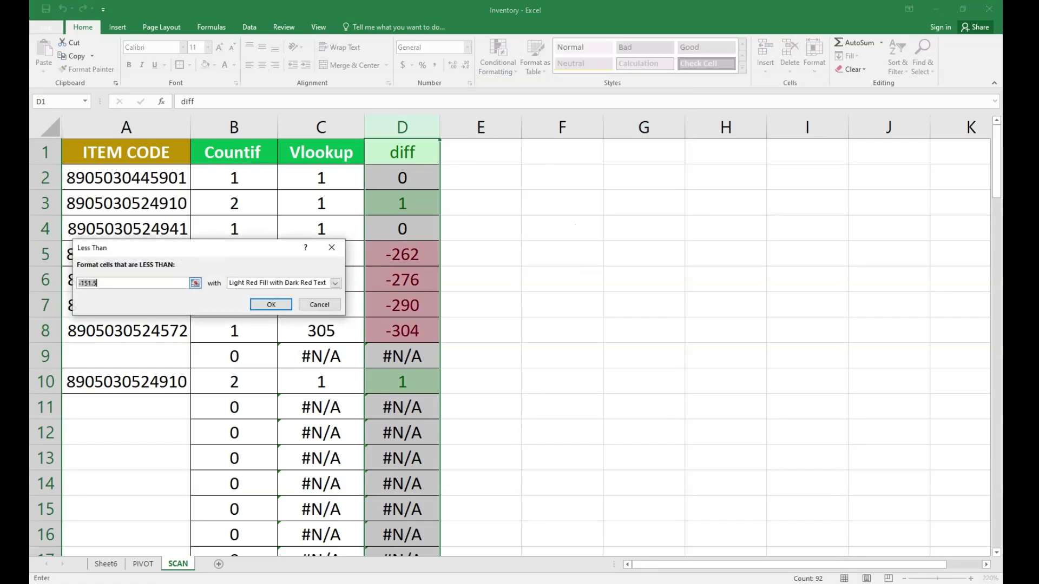
pyautogui.press('BackSpace')
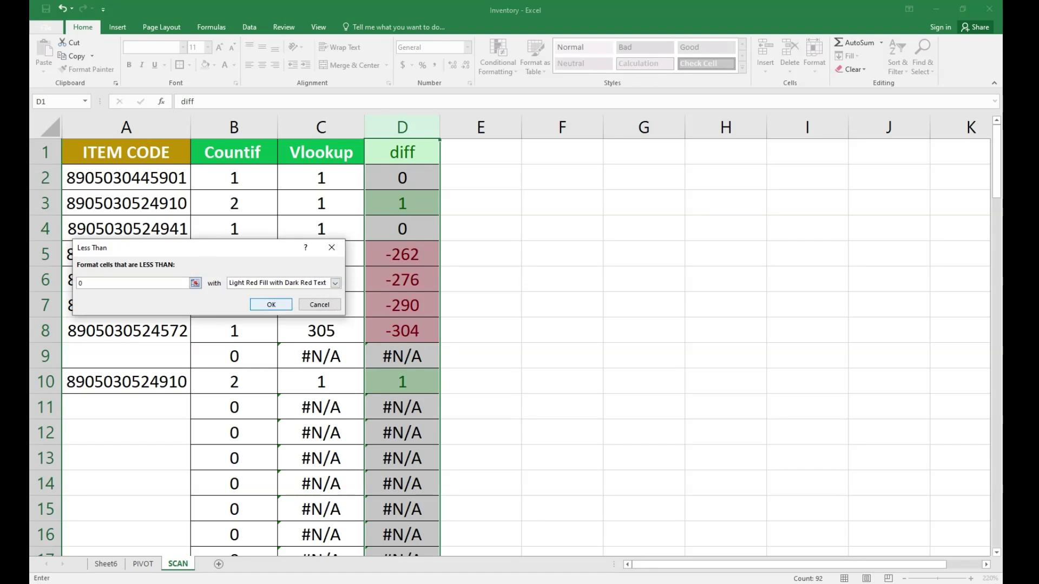
pyautogui.click(271, 305)
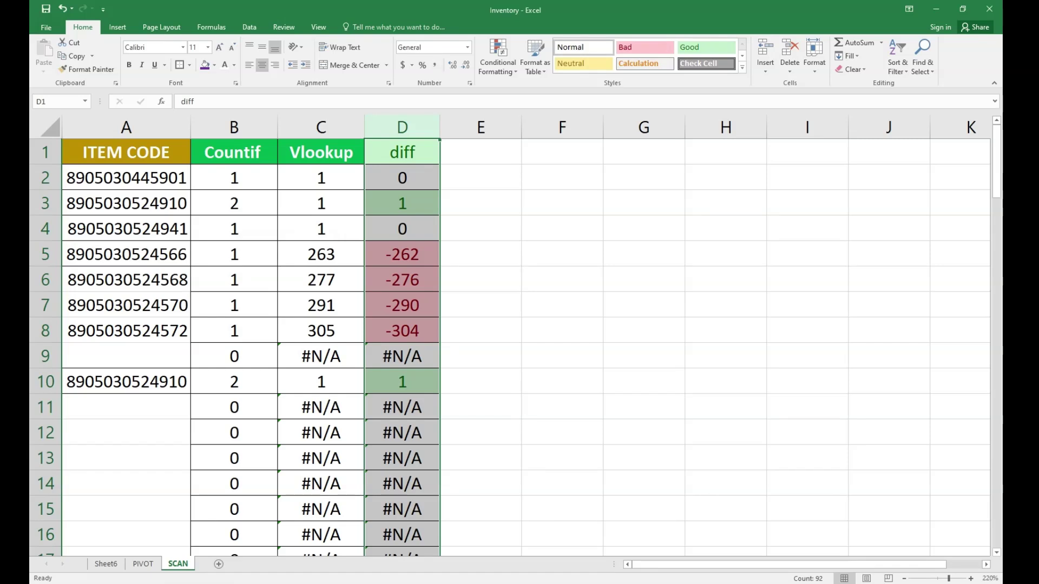
# - Add an Equal To 0 highlight rule to the diff column with Yellow Fill with Dark Yellow Text
pyautogui.click(402, 127)
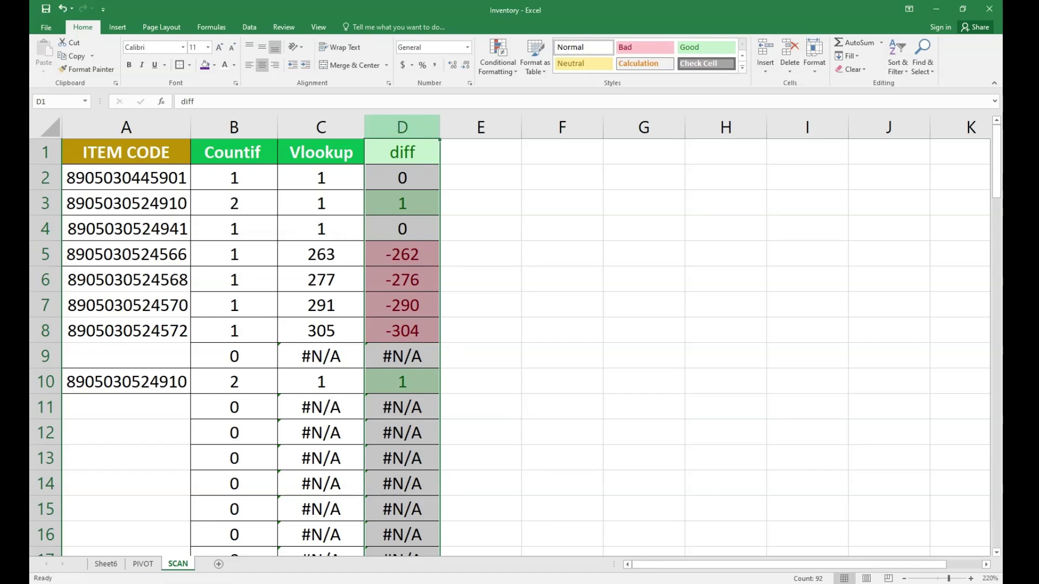
pyautogui.click(498, 57)
pyautogui.moveTo(536, 91)
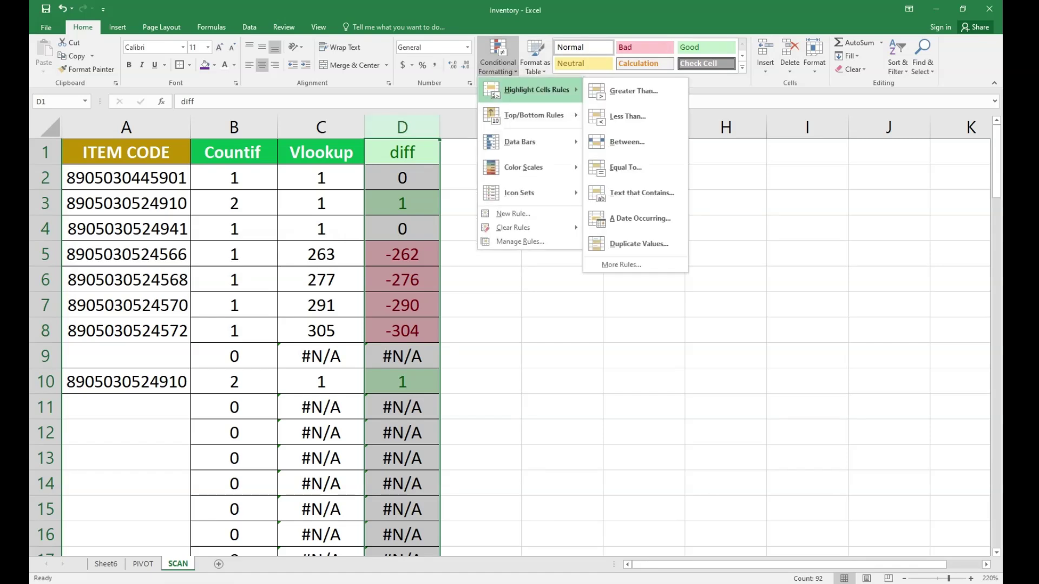
pyautogui.click(625, 167)
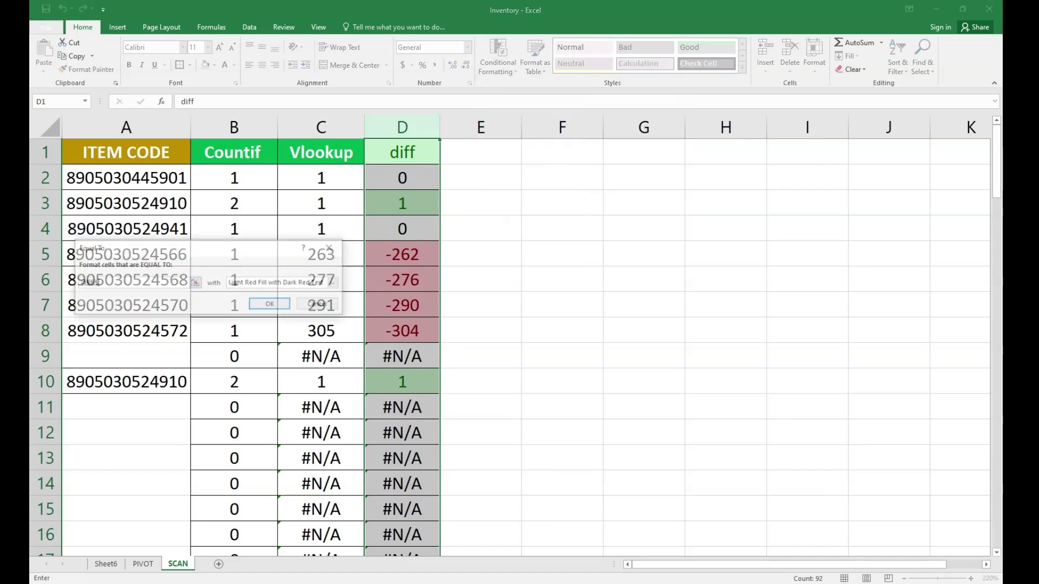
pyautogui.write('0')
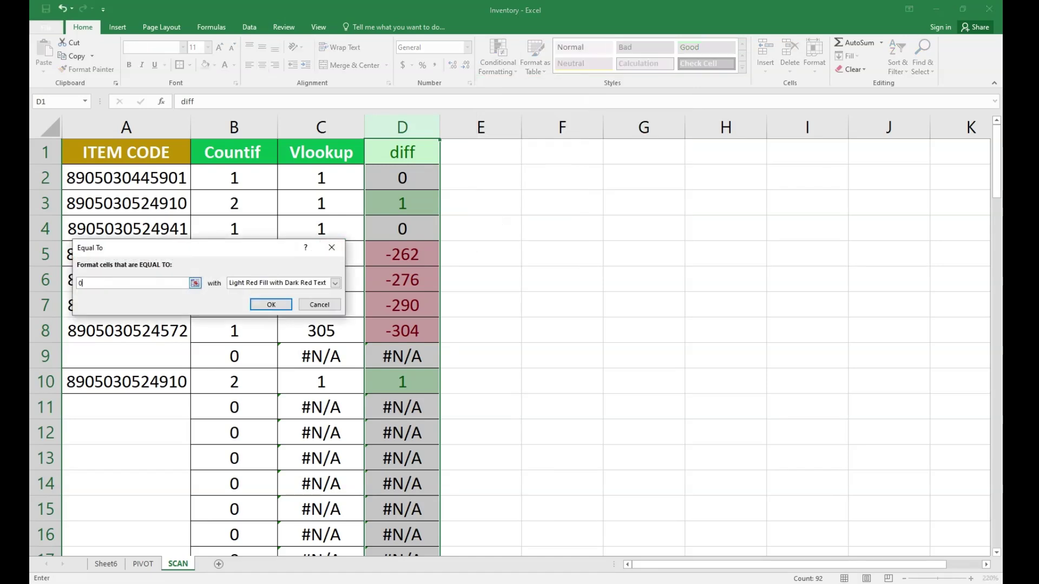
pyautogui.click(334, 283)
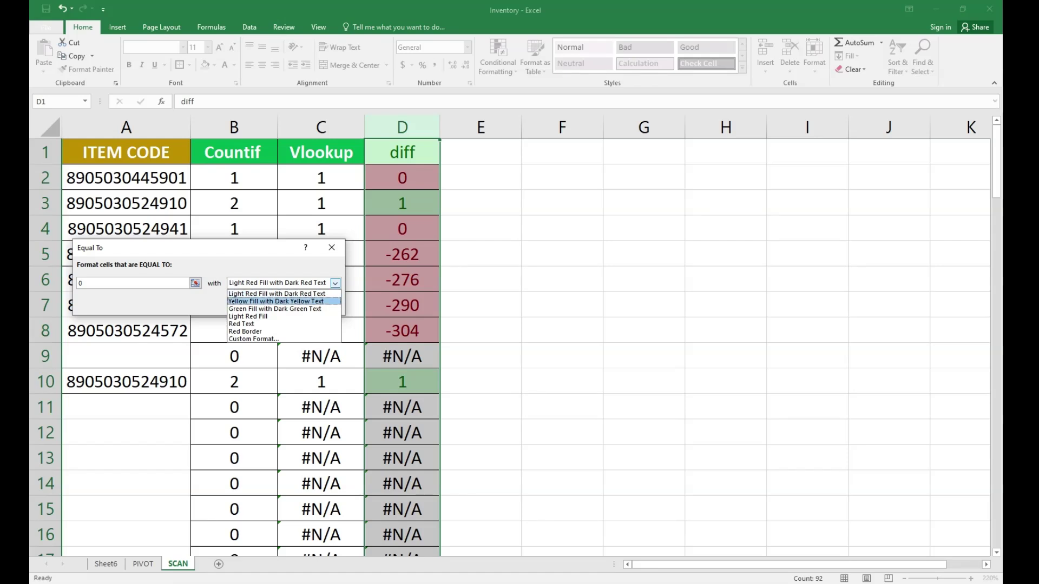
pyautogui.click(281, 301)
pyautogui.click(271, 305)
pyautogui.click(562, 254)
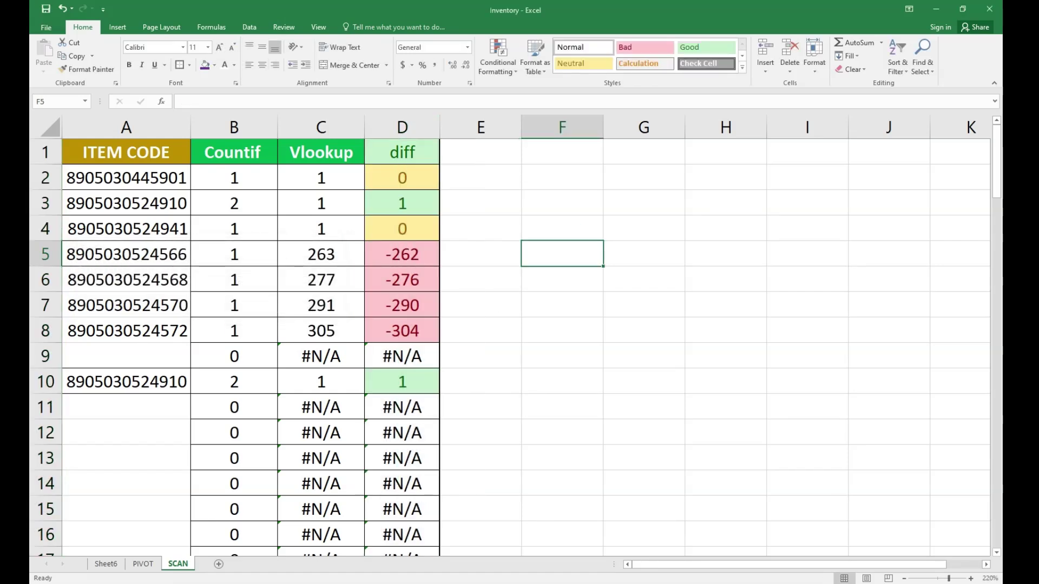
# - Copy the item code from A10 into A11 through A13 as repeat scans and check their Countif, Vlookup and diff cells
pyautogui.click(126, 407)
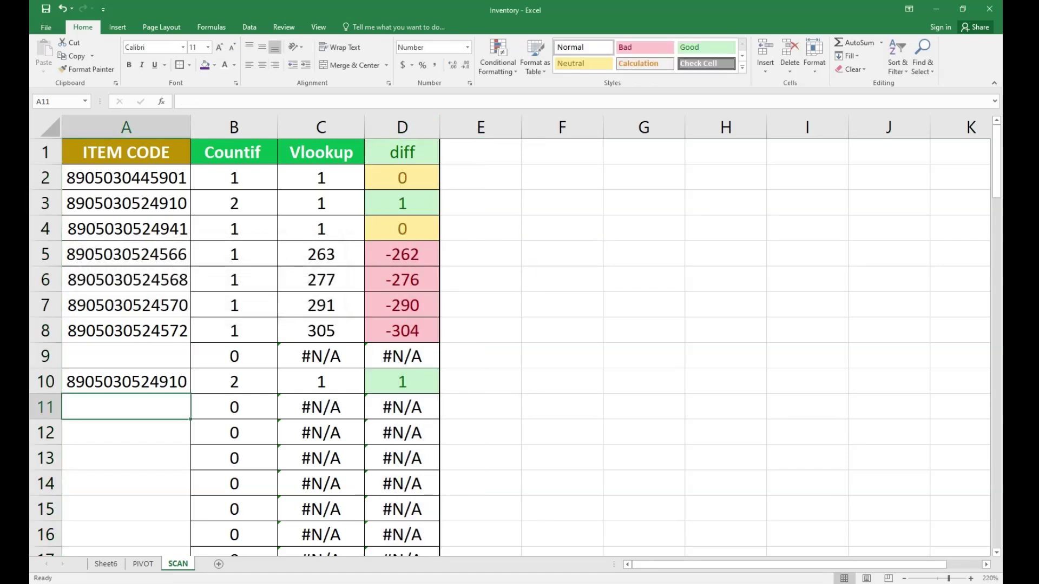
pyautogui.click(126, 382)
pyautogui.hotkey('ctrl', 'c')
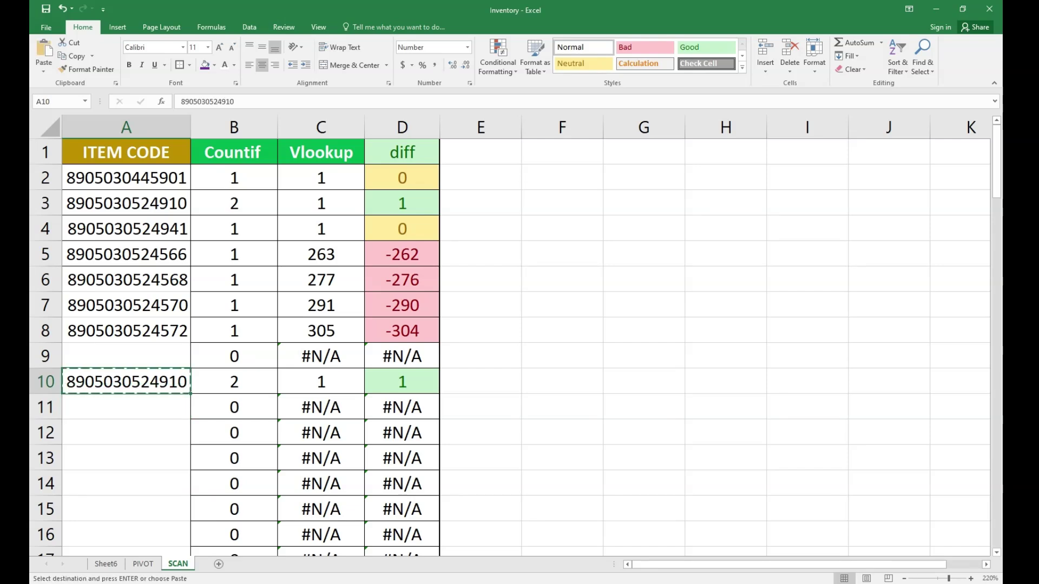
pyautogui.press('Down')
pyautogui.hotkey('ctrl', 'v')
pyautogui.press('Down')
pyautogui.hotkey('ctrl', 'v')
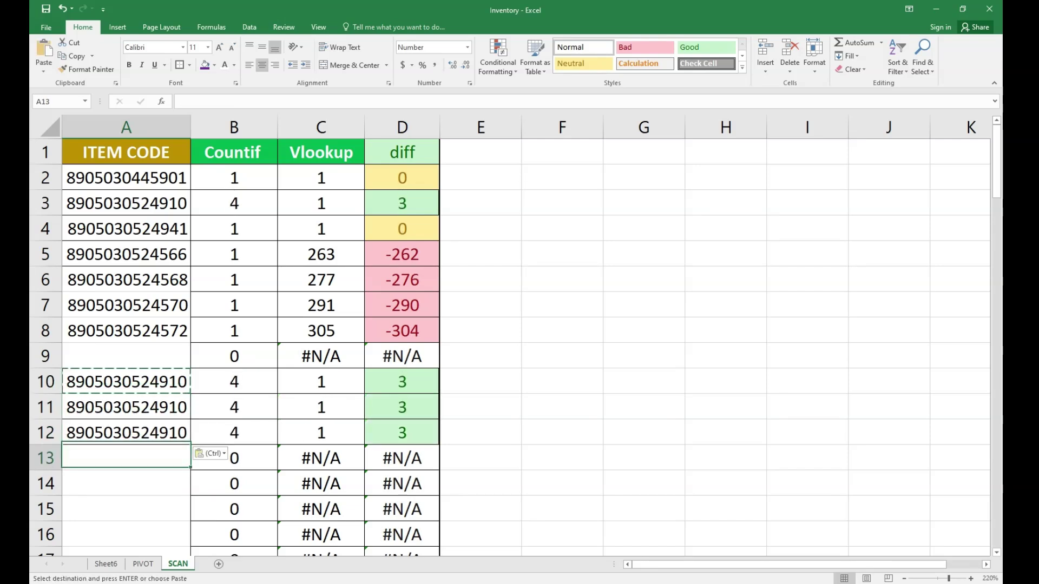
pyautogui.press('Down')
pyautogui.hotkey('ctrl', 'v')
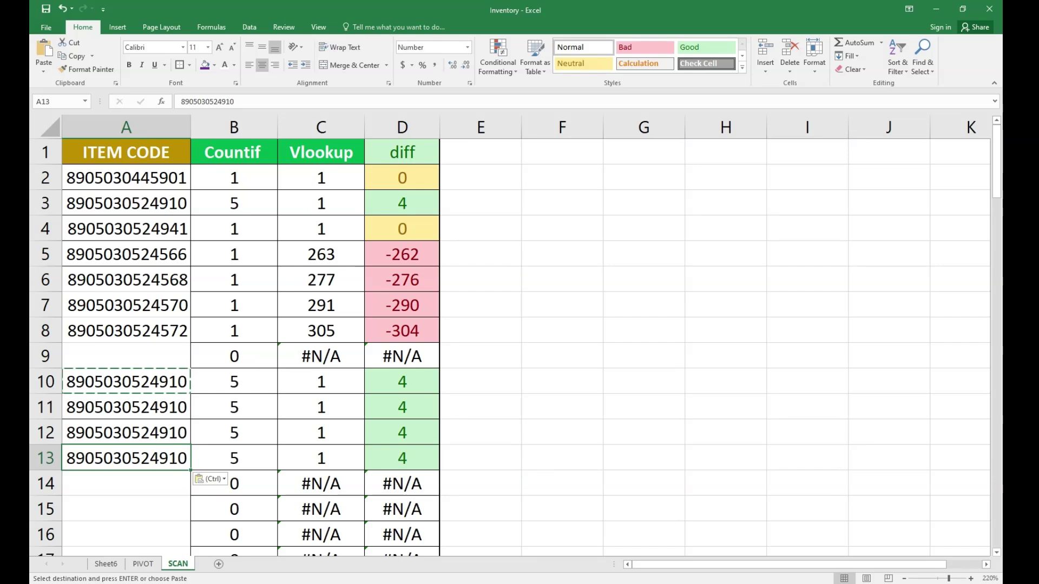
pyautogui.click(234, 407)
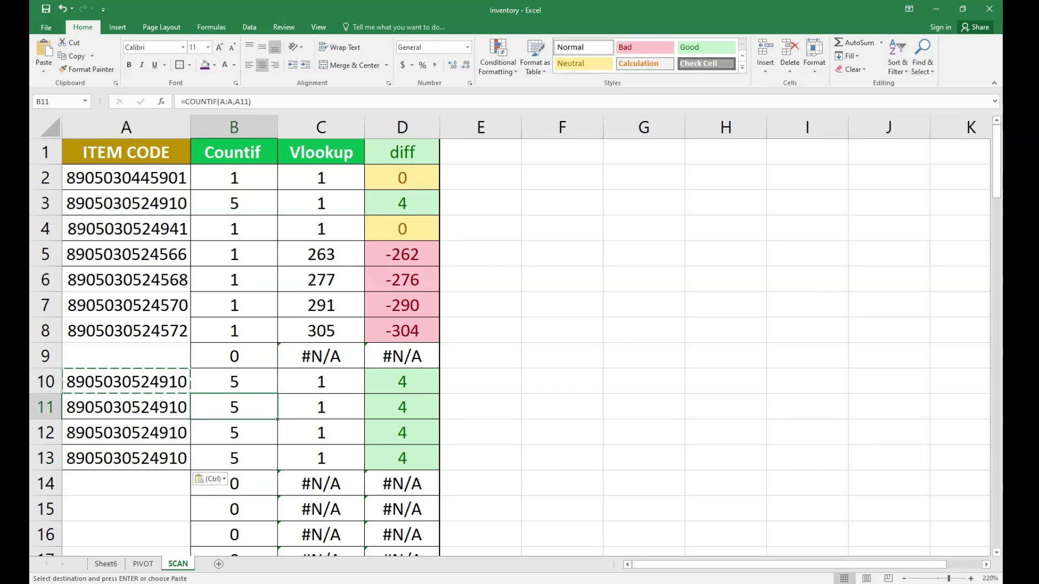
pyautogui.click(320, 382)
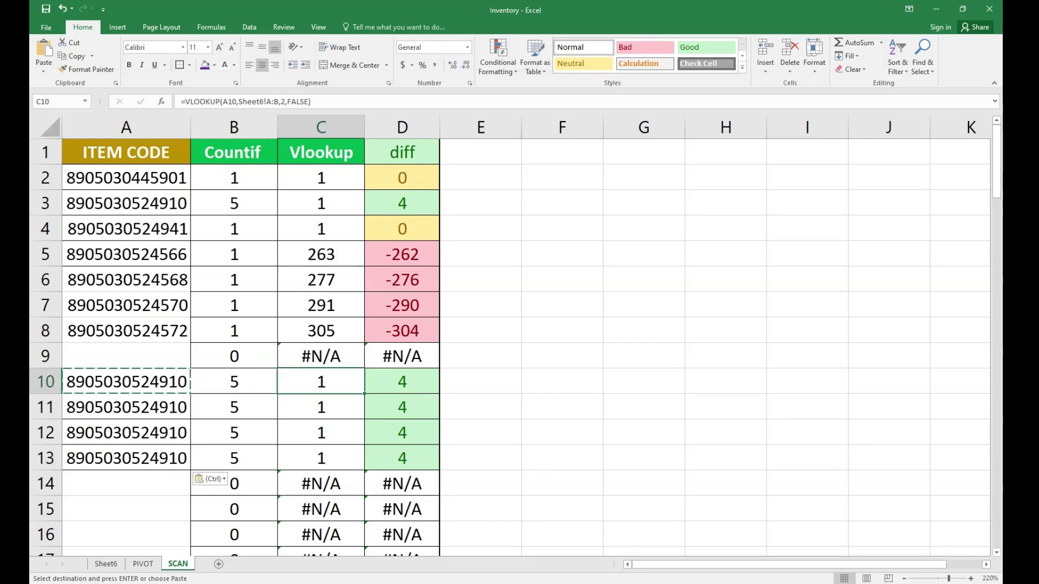
pyautogui.click(234, 382)
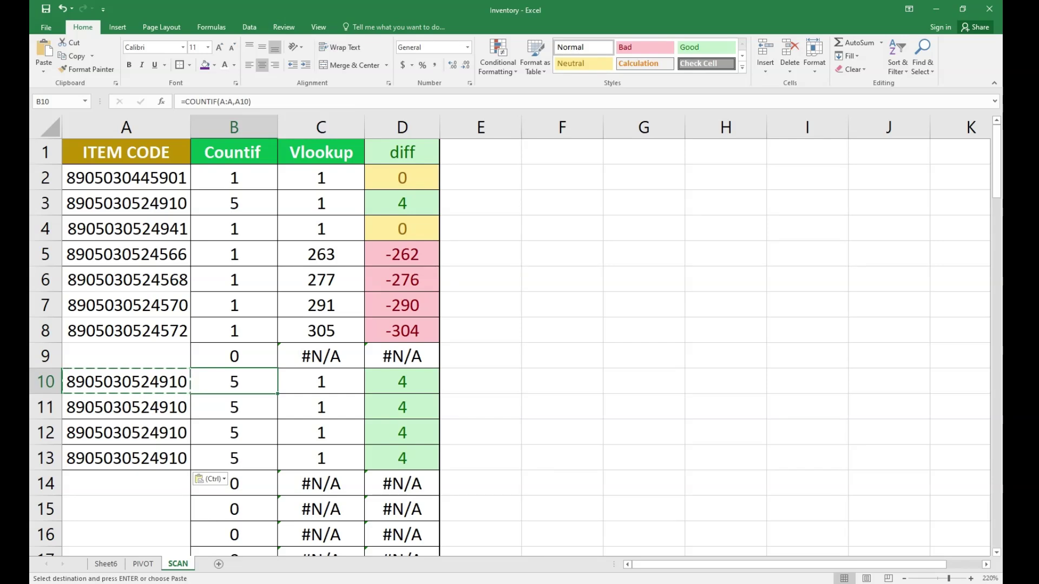
pyautogui.click(402, 382)
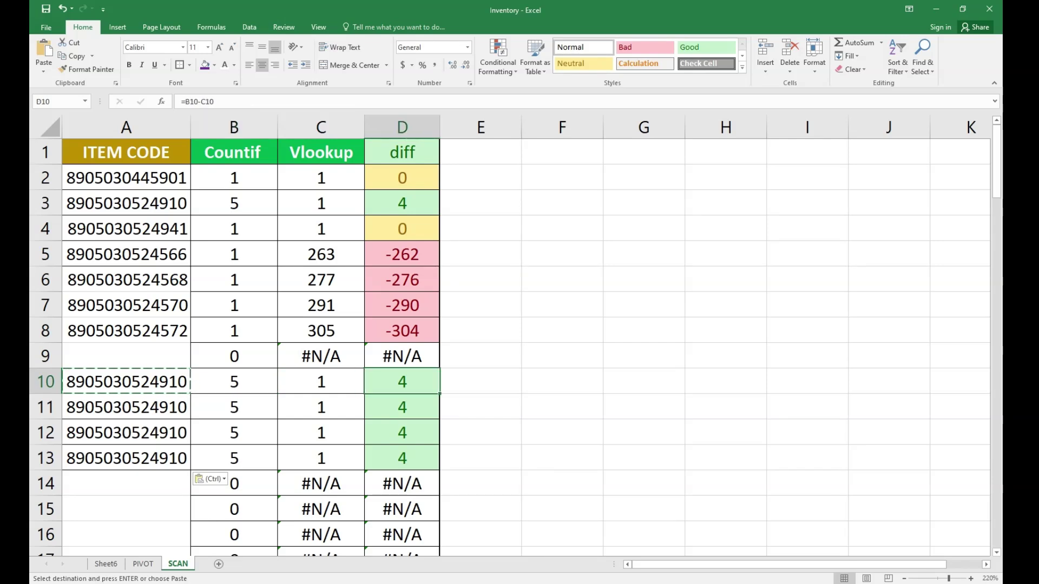
pyautogui.click(562, 331)
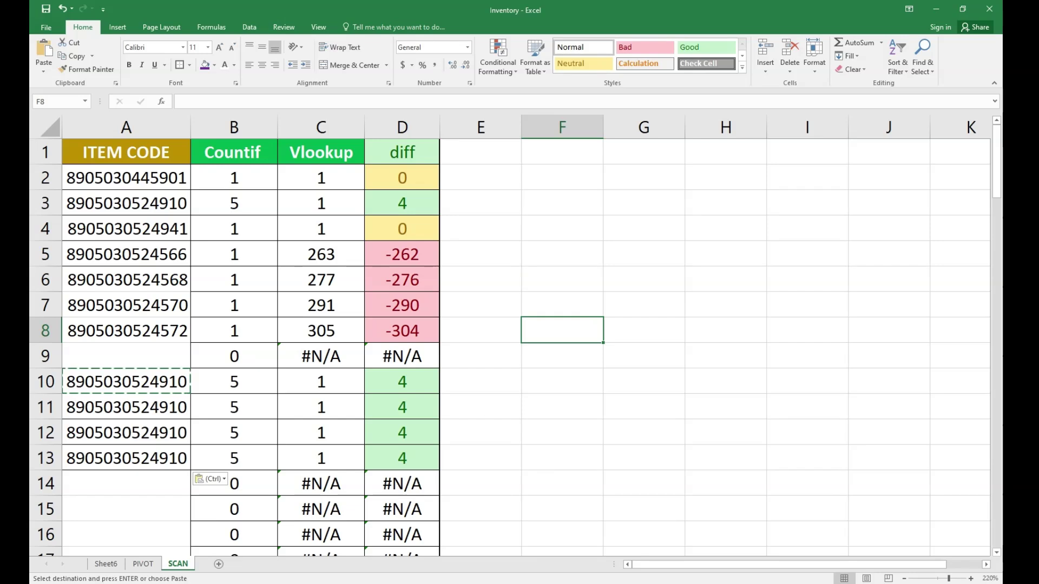